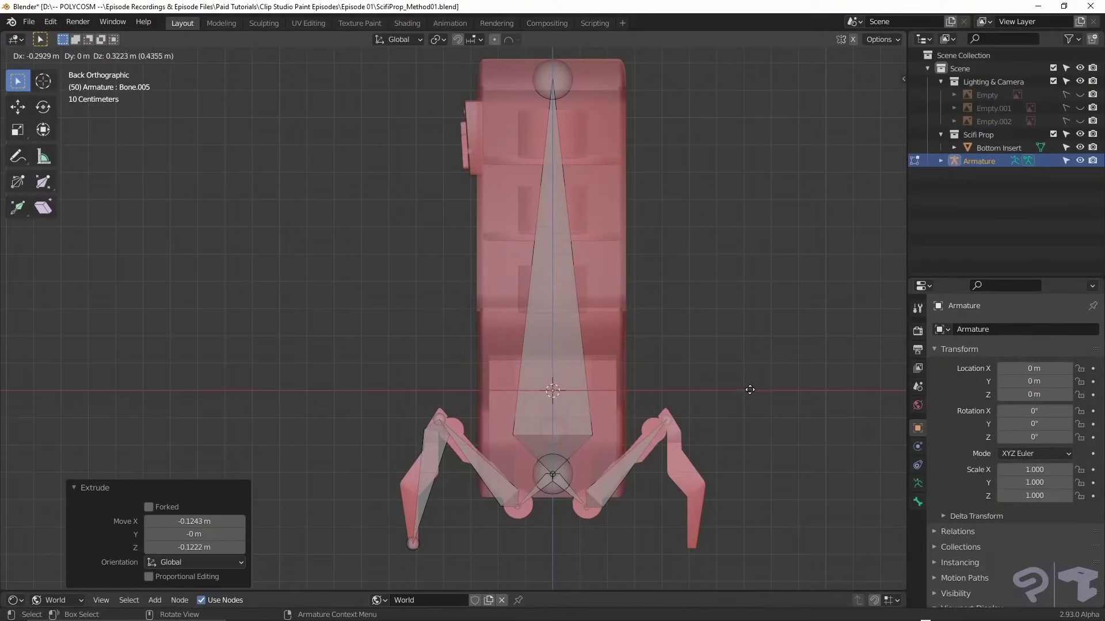
Confirm the previous bone placement and extrude a new bone (Bone.006) for the right leg.
left_click(750, 390)
key("e")
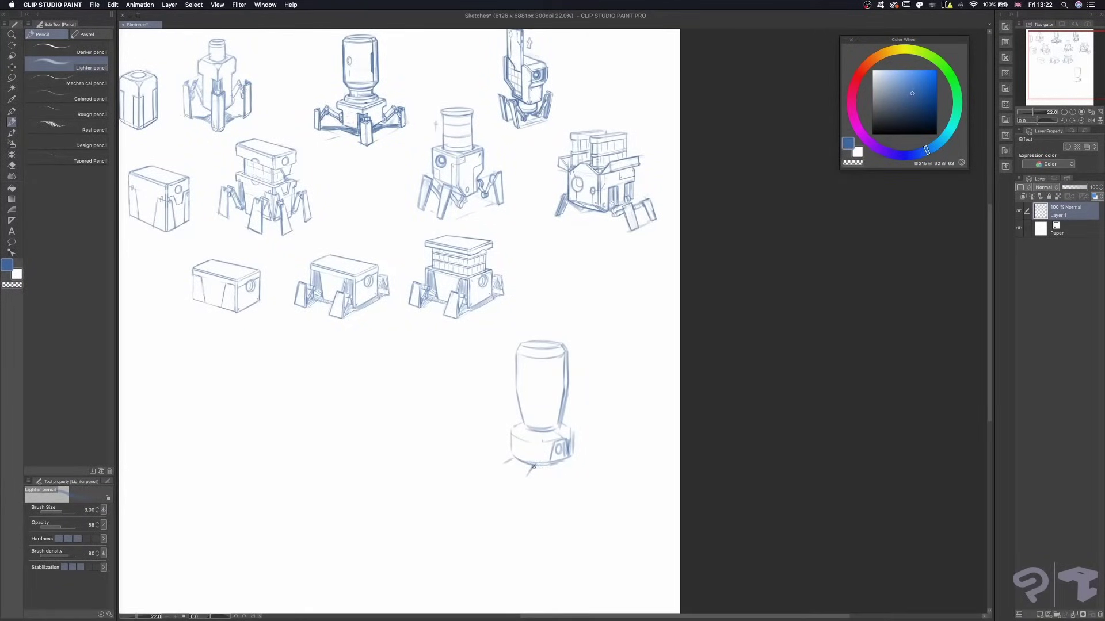
Erase faint strokes and sketch legs around the bottom robot's base with the lighter pencil.
mouse_move(489, 450)
left_mouse_down()
mouse_move(485, 472)
mouse_move(510, 455)
mouse_move(470, 453)
mouse_move(450, 432)
mouse_move(491, 460)
mouse_move(447, 437)
mouse_move(477, 451)
left_mouse_up()
left_click_drag(444, 437, 455, 444)
left_click_drag(525, 430, 545, 446)
left_click_drag(443, 457, 471, 468)
left_click_drag(521, 434, 511, 437)
scroll(493, 458, "down", 3)
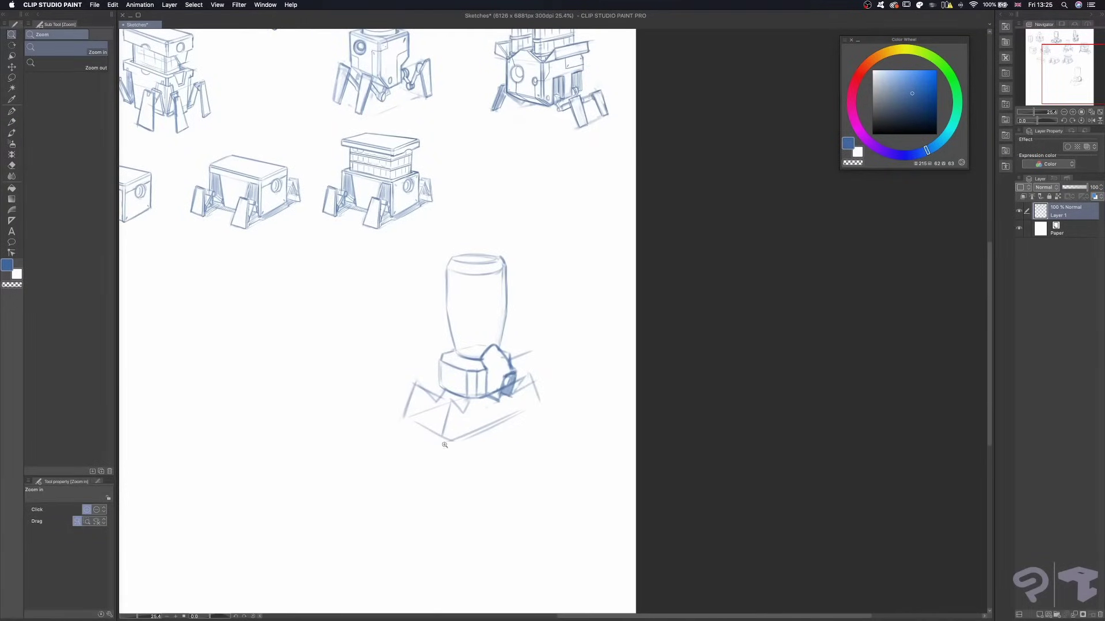
key("p")
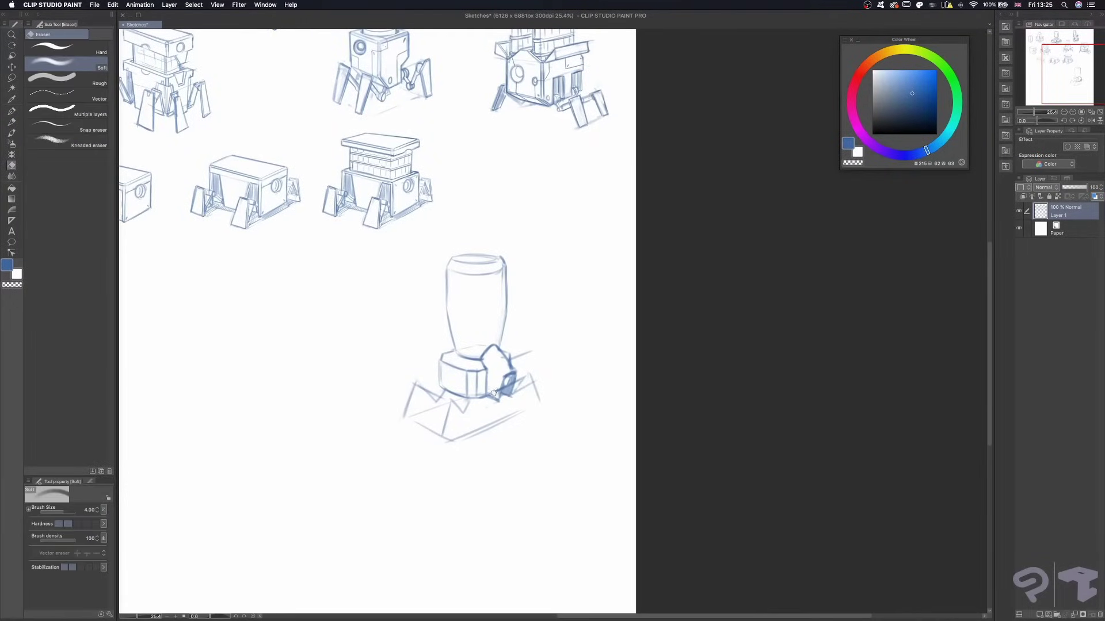
scroll(437, 315, "up", 4)
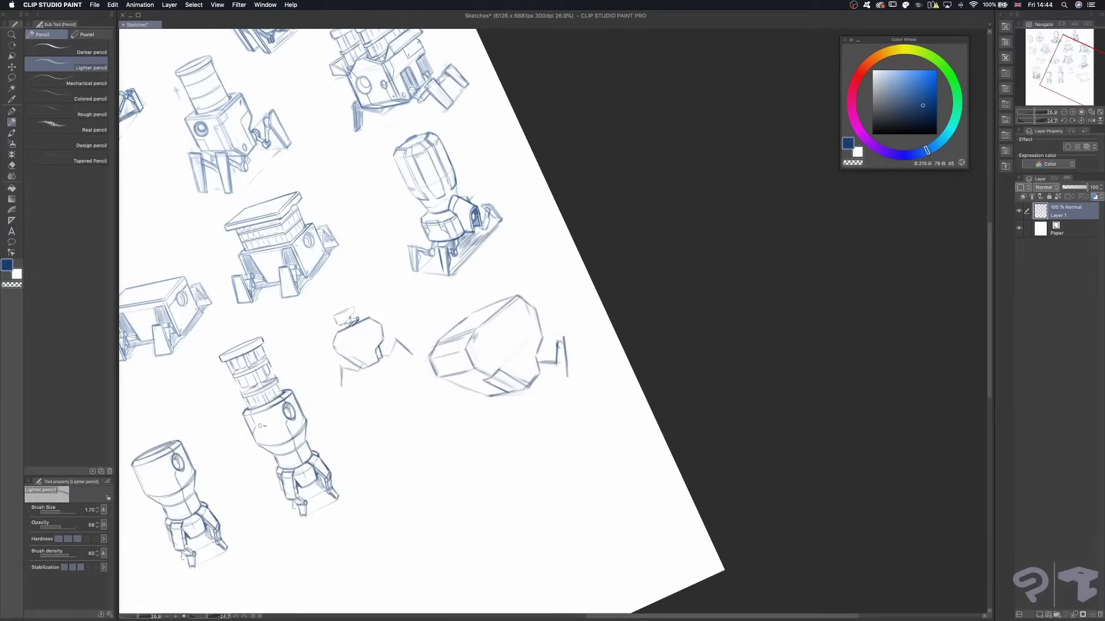
Rotate the canvas to a new angle and back again.
mouse_move(529, 380)
left_mouse_down()
mouse_move(444, 424)
mouse_move(407, 424)
mouse_move(385, 385)
mouse_move(403, 368)
mouse_move(345, 414)
mouse_move(380, 422)
mouse_move(357, 368)
left_mouse_up()
mouse_move(412, 301)
left_mouse_down()
mouse_move(385, 449)
mouse_move(455, 457)
mouse_move(457, 437)
mouse_move(435, 455)
mouse_move(414, 403)
mouse_move(481, 433)
mouse_move(537, 423)
left_mouse_up()
key("e")
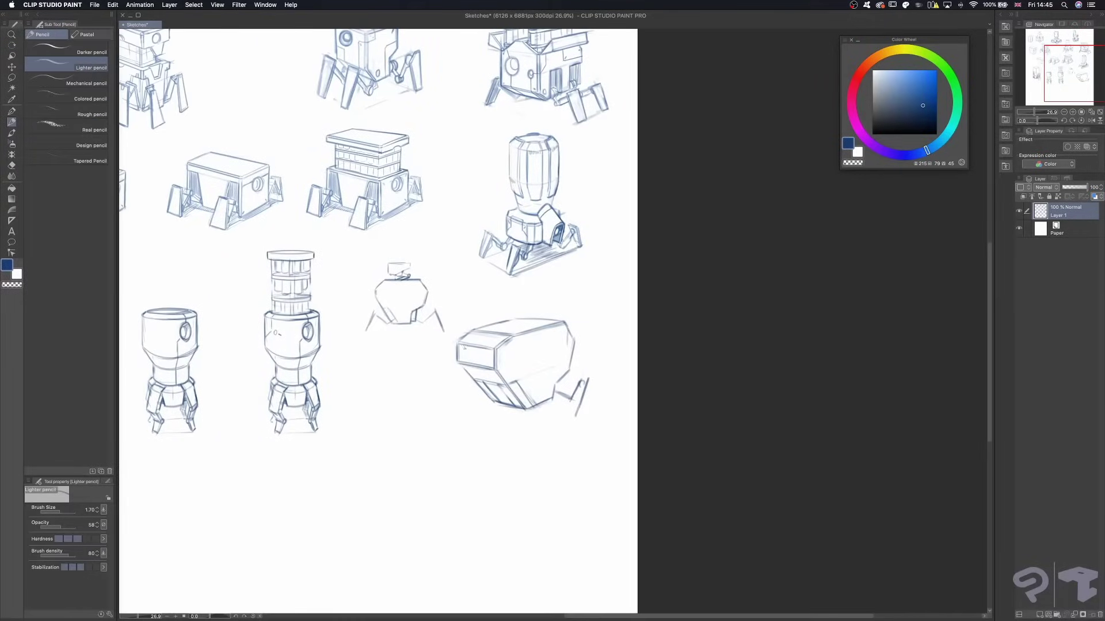
Darken and redraw the lower robot's left and right side outlines.
left_click_drag(529, 350, 521, 354)
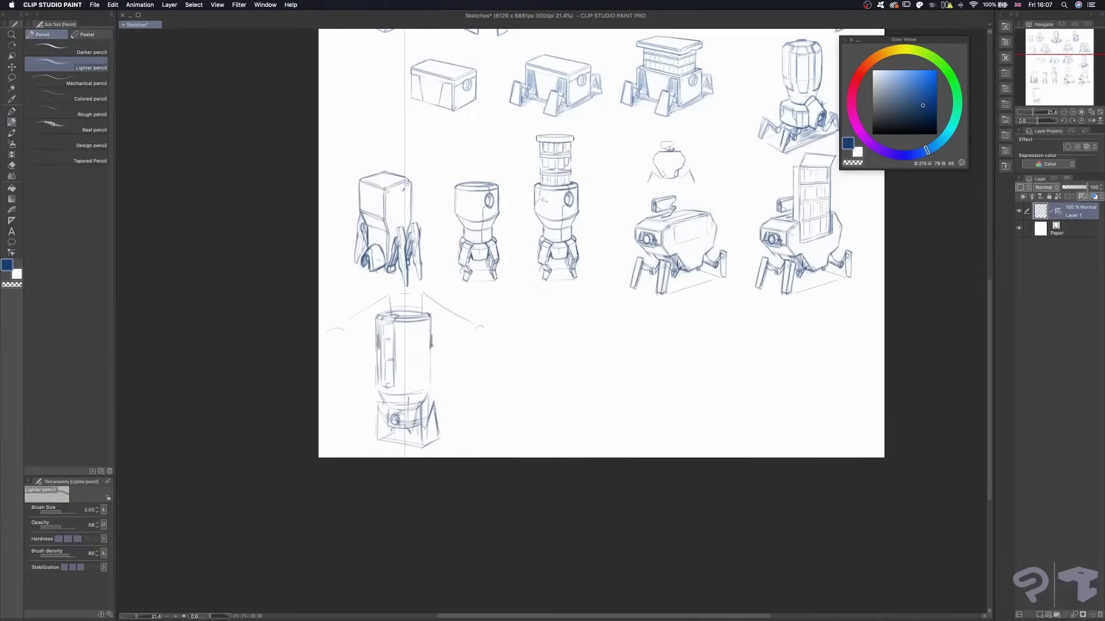
scroll(430, 310, "up", 1)
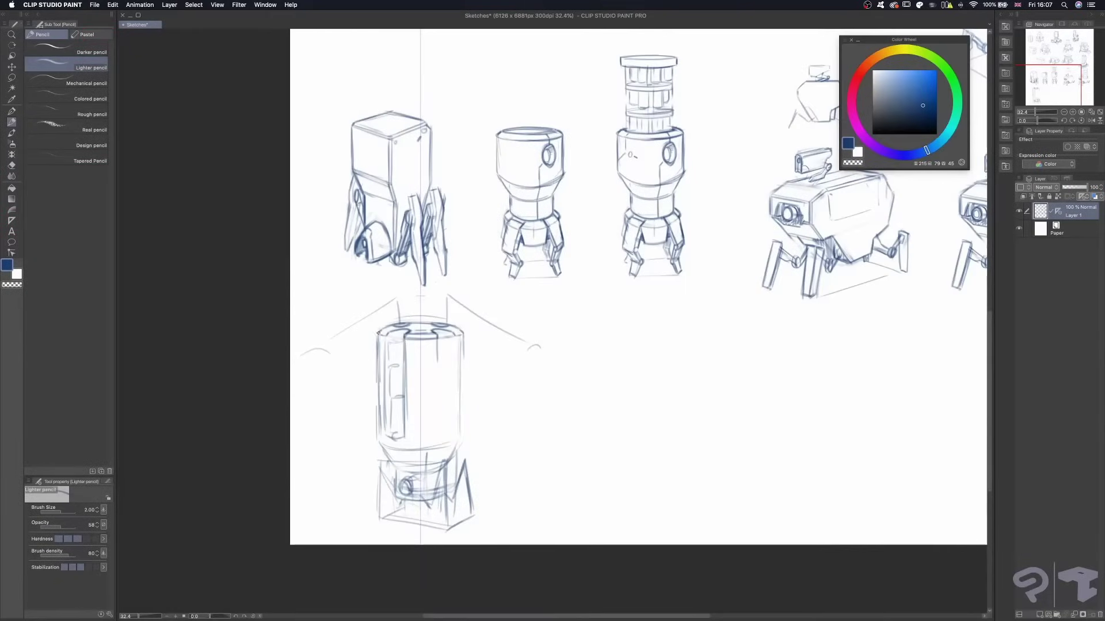
left_click_drag(378, 333, 378, 445)
left_click_drag(463, 362, 463, 445)
left_click_drag(463, 445, 456, 423)
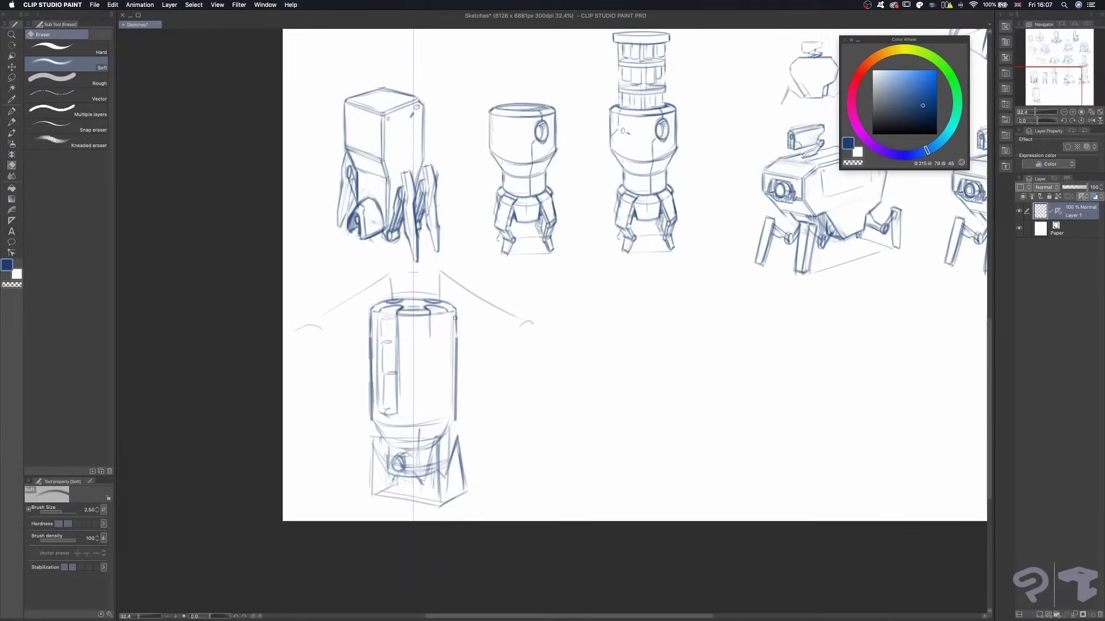
left_click_drag(370, 313, 370, 404)
left_click_drag(456, 313, 454, 418)
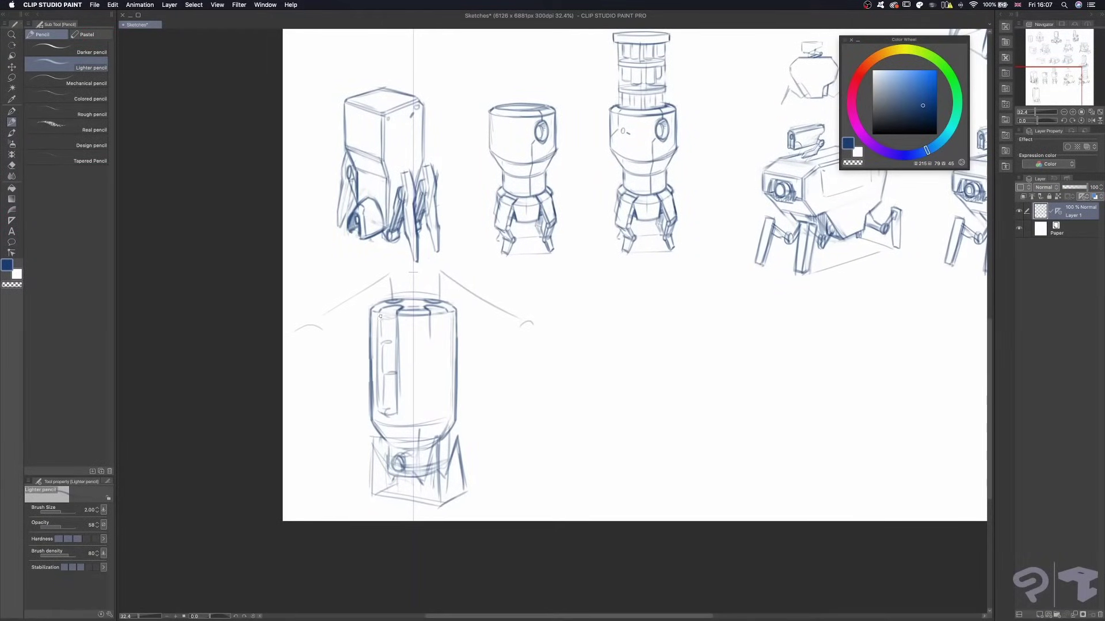
key("ctrl+z")
left_click_drag(448, 338, 448, 410)
mouse_move(378, 340)
left_mouse_down()
mouse_move(372, 421)
mouse_move(383, 434)
mouse_move(455, 422)
left_mouse_up()
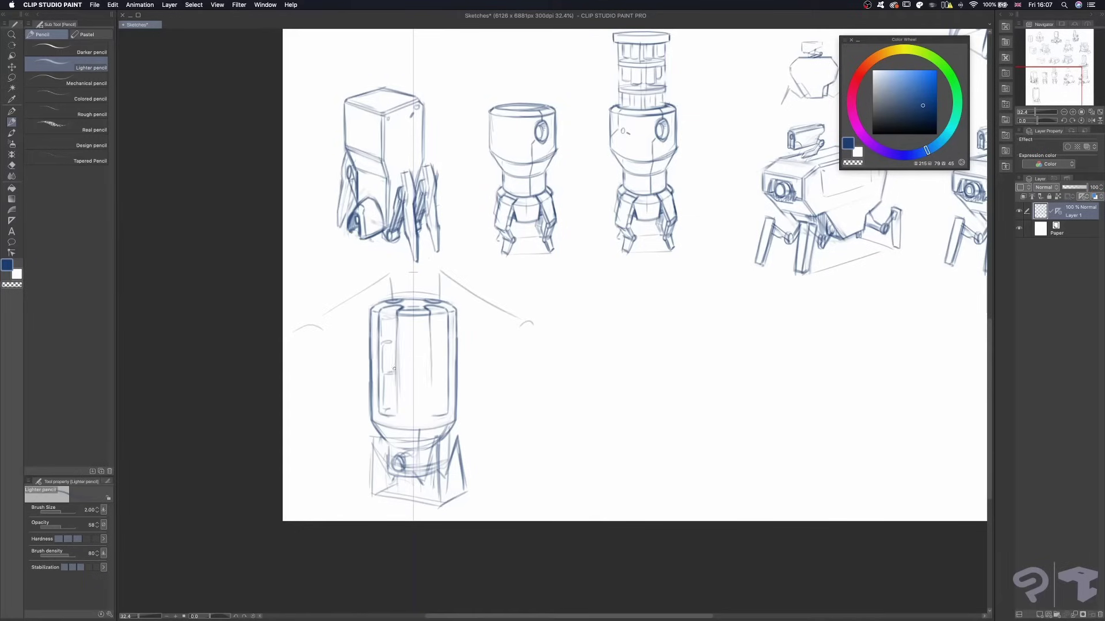
Add two short arcs above the lower robot and double its thin arms into wide arms.
left_click_drag(432, 418, 431, 423)
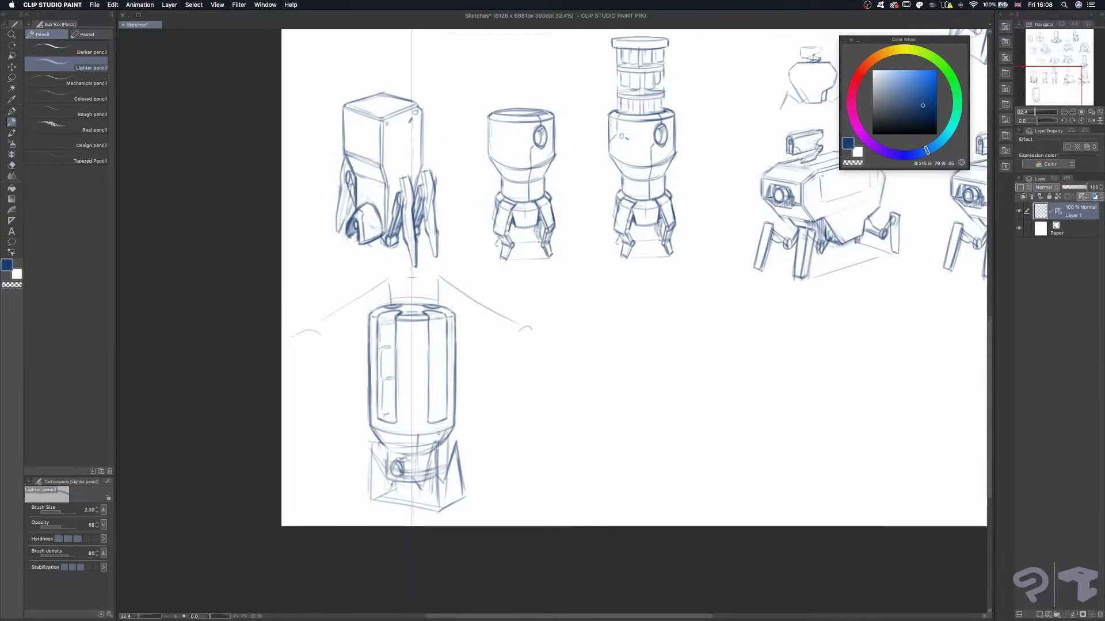
left_click_drag(431, 281, 443, 279)
left_click_drag(380, 282, 394, 279)
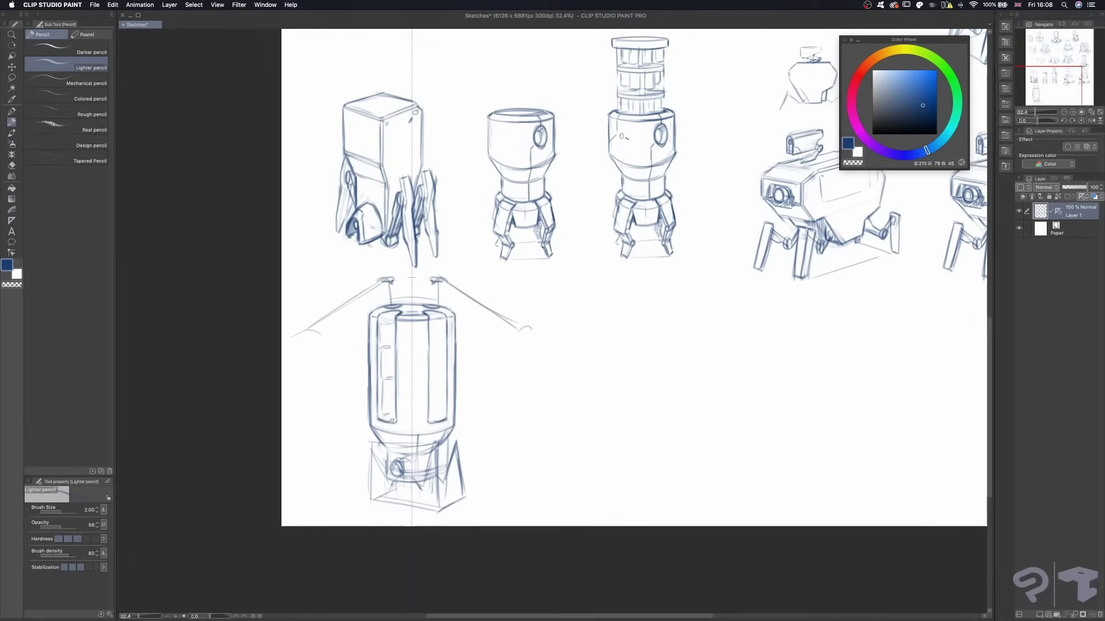
left_click_drag(529, 329, 504, 337)
left_click_drag(380, 283, 298, 337)
mouse_move(447, 282)
left_mouse_down()
mouse_move(525, 335)
mouse_move(504, 337)
left_mouse_up()
left_click_drag(392, 285, 320, 338)
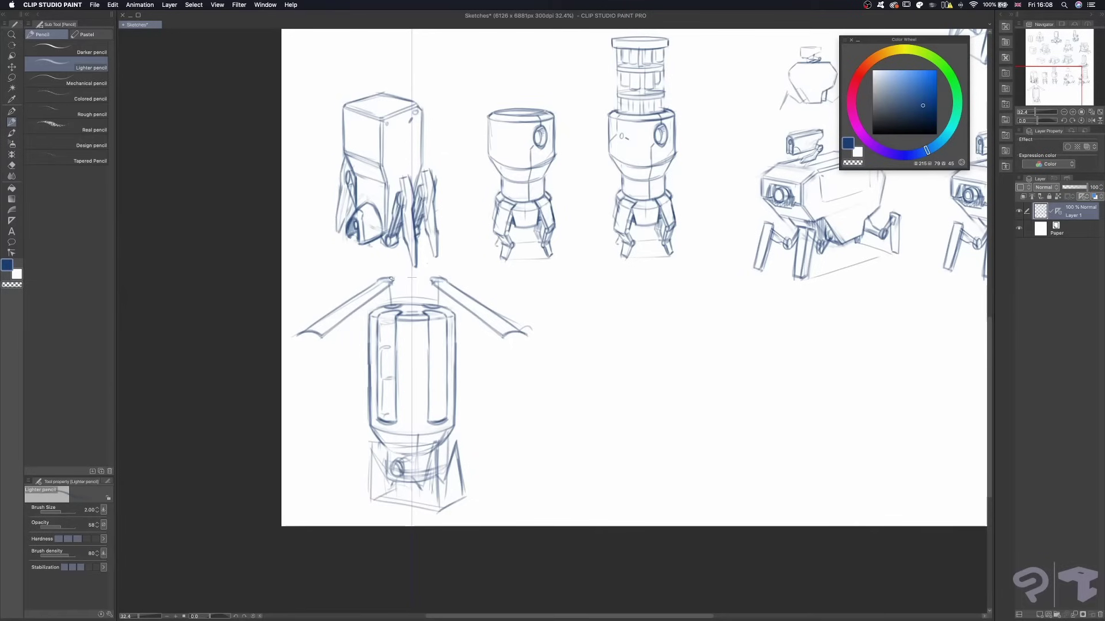
Adjust the brush's detailed settings and darken the robot's inner vertical panels.
key("e")
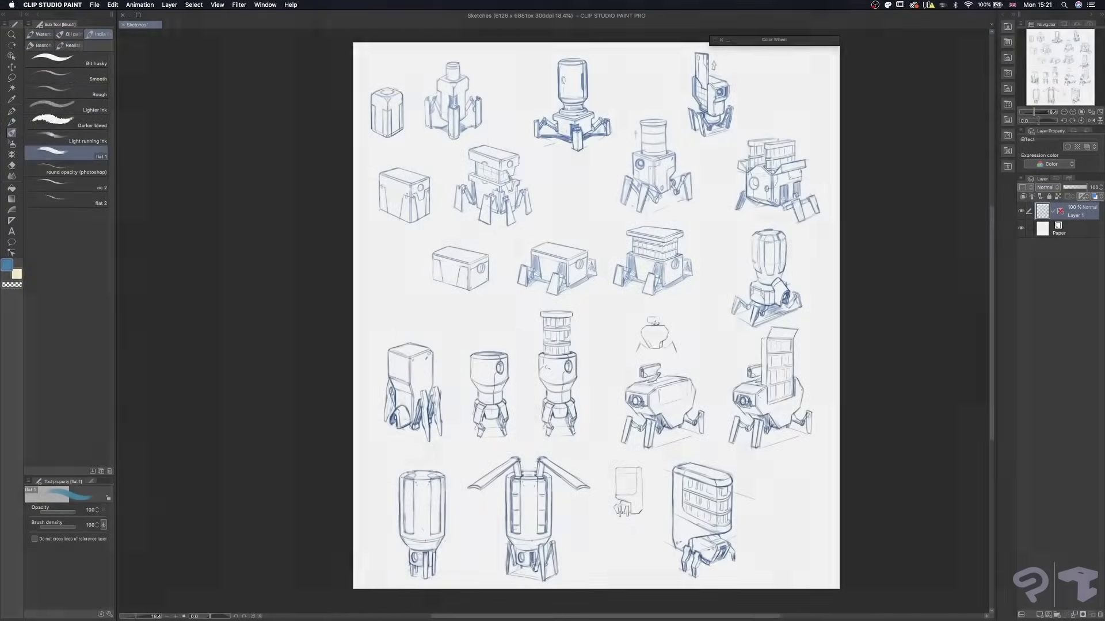
left_click(109, 614)
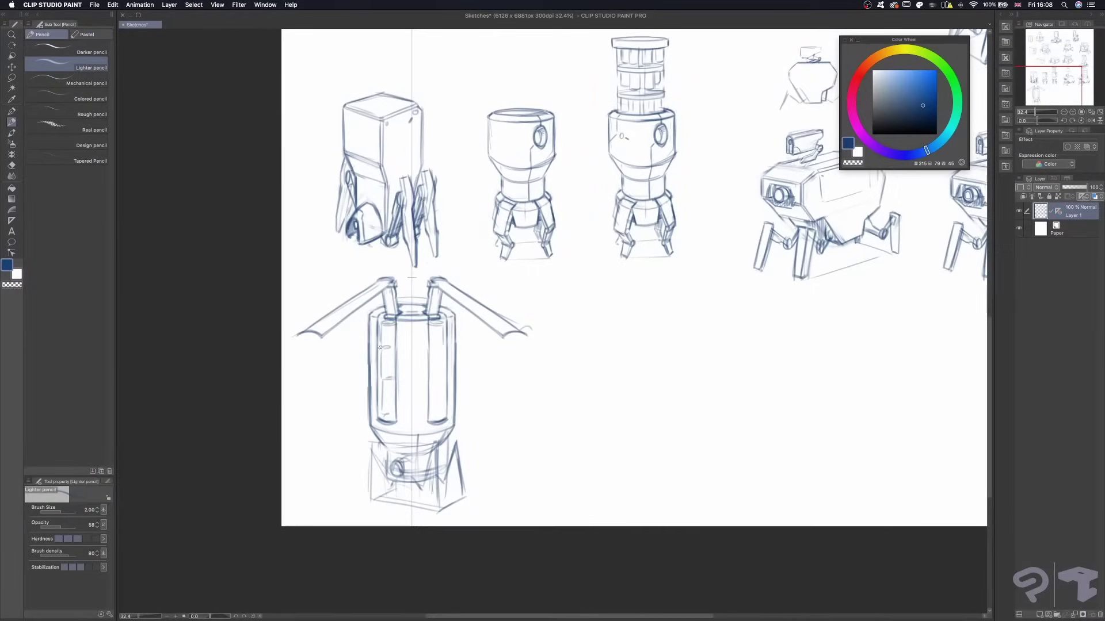
left_click_drag(380, 380, 387, 423)
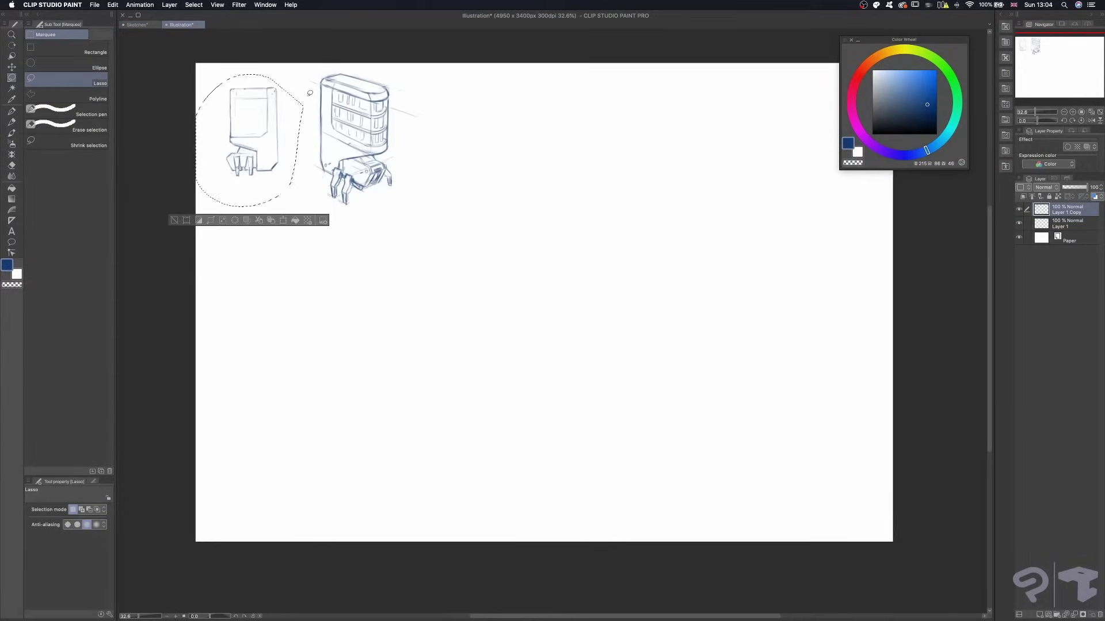
Move the lassoed robot copy down and scale it up in the lower area.
left_click_drag(247, 140, 322, 355)
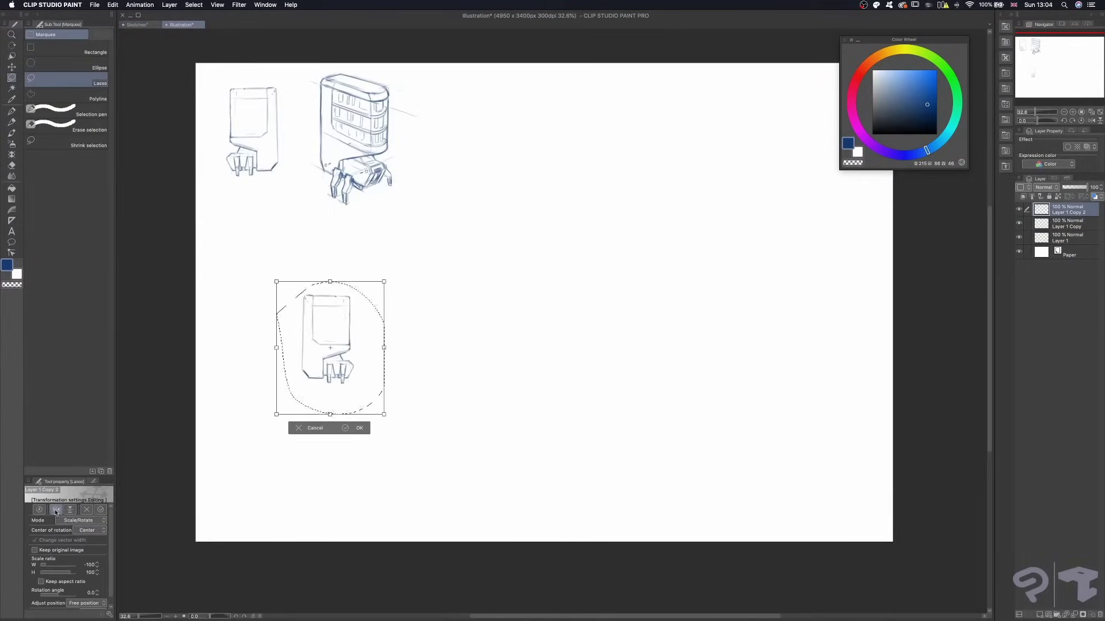
left_click_drag(370, 431, 473, 524)
mouse_move(405, 315)
left_mouse_down()
mouse_move(352, 291)
mouse_move(484, 263)
left_mouse_up()
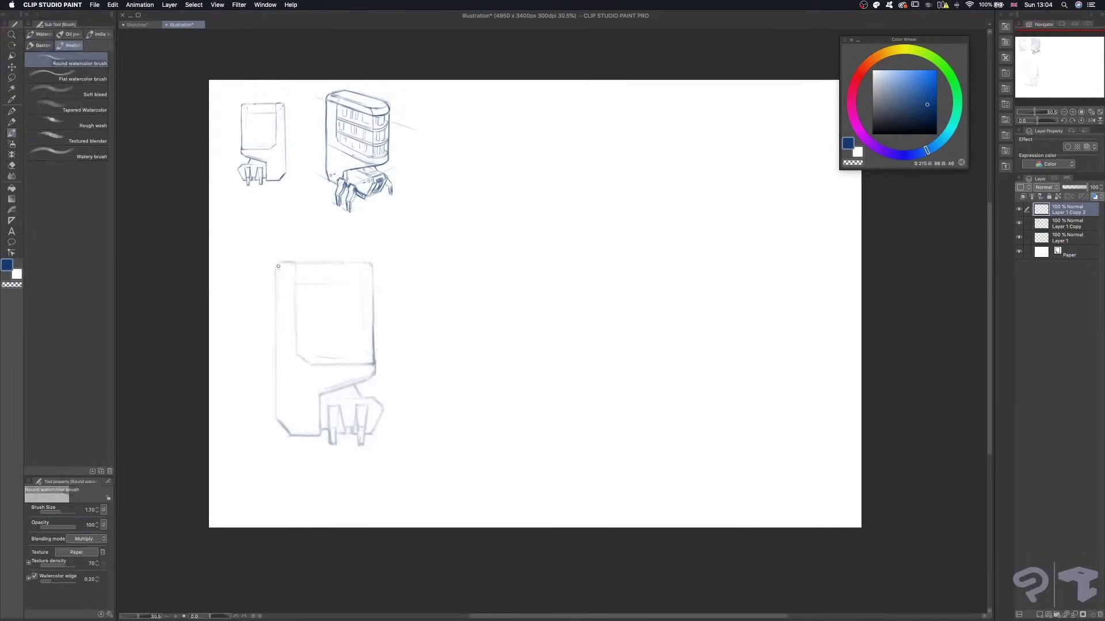
Draw the copied robot's top and left edges and clean up its bottom corners.
left_click_drag(278, 262, 368, 261)
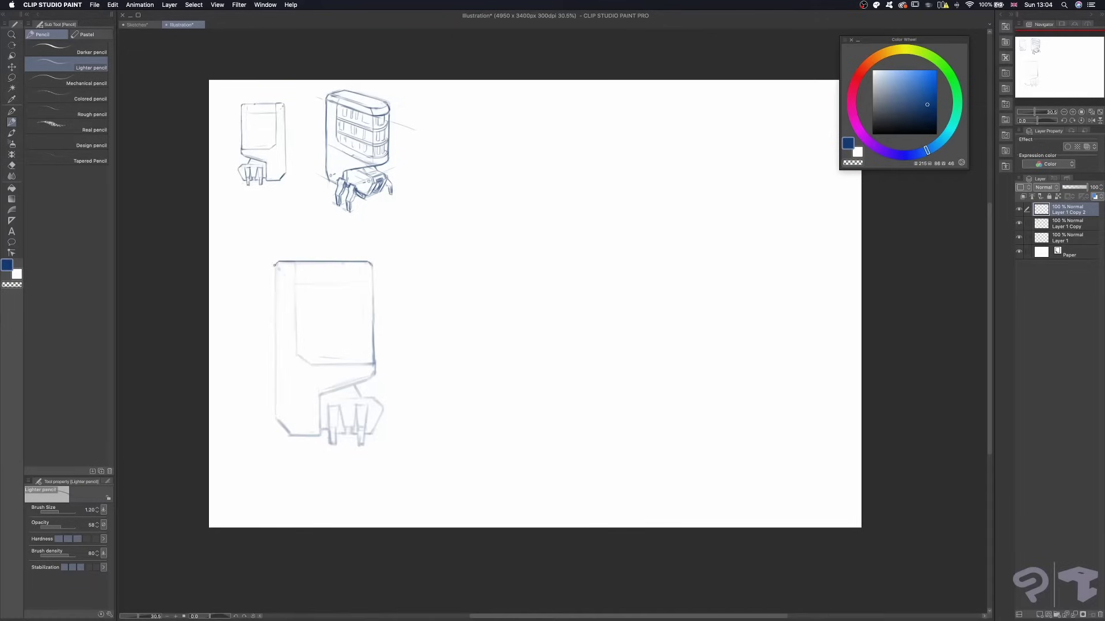
left_click_drag(276, 379, 276, 419)
scroll(345, 288, "down", 2)
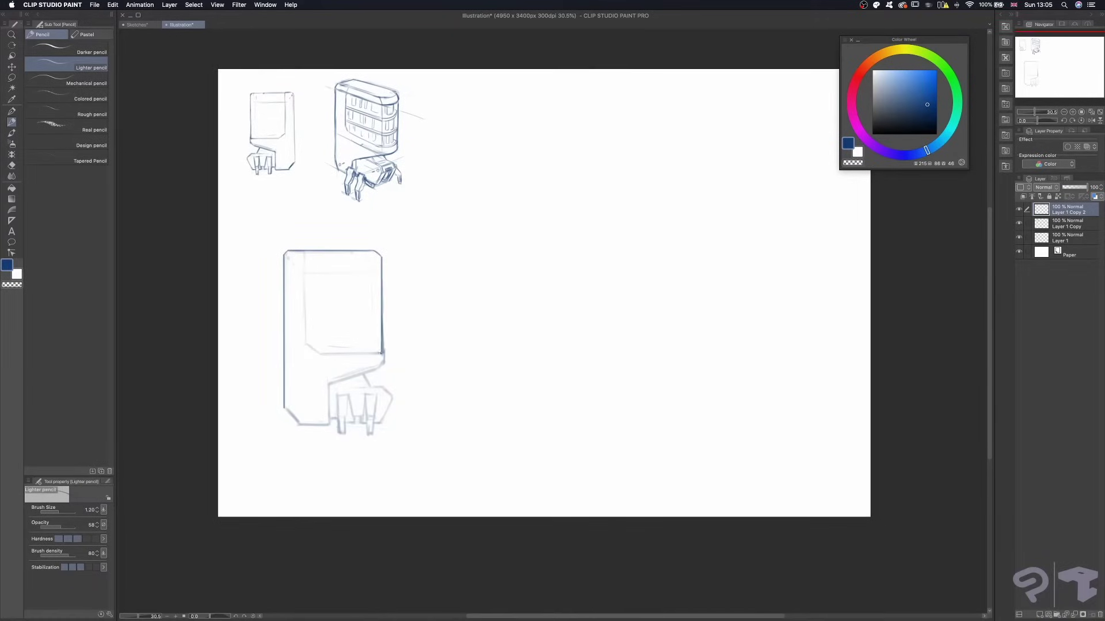
key("e")
left_click_drag(392, 337, 384, 356)
key("p")
scroll(368, 357, "down", 1)
left_click_drag(331, 380, 377, 368)
scroll(345, 368, "down", 2)
key("e")
key("p")
mouse_move(313, 381)
left_mouse_down()
mouse_move(329, 397)
mouse_move(360, 398)
left_mouse_up()
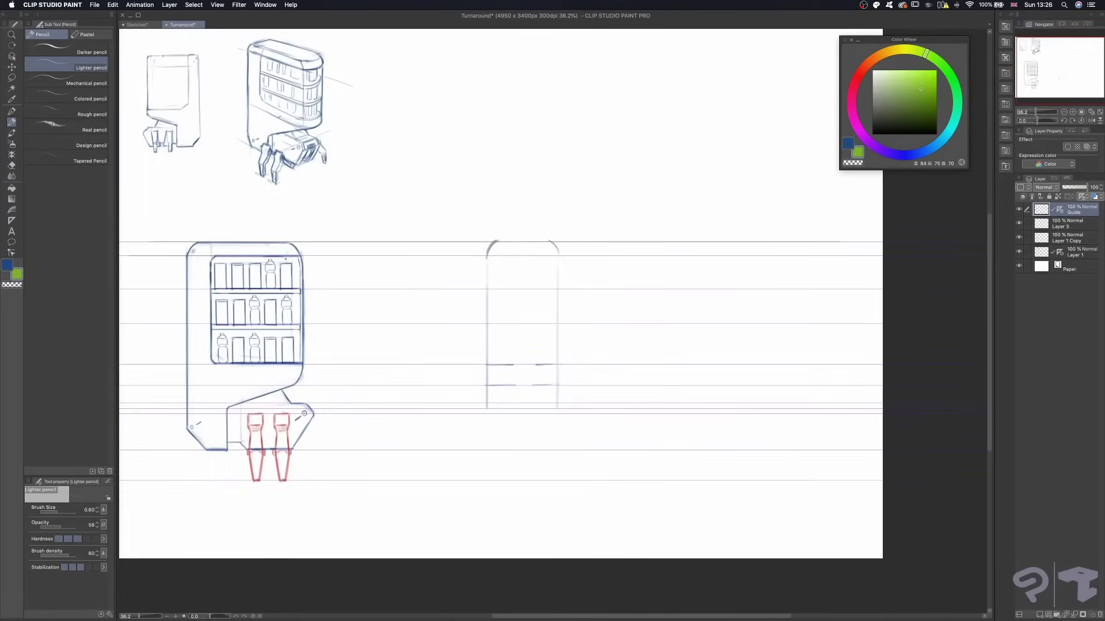
With a thinner pencil, darken the three horizontal guide lines across the page.
key("bracketleft")
left_click_drag(303, 256, 846, 255)
left_click_drag(142, 288, 846, 288)
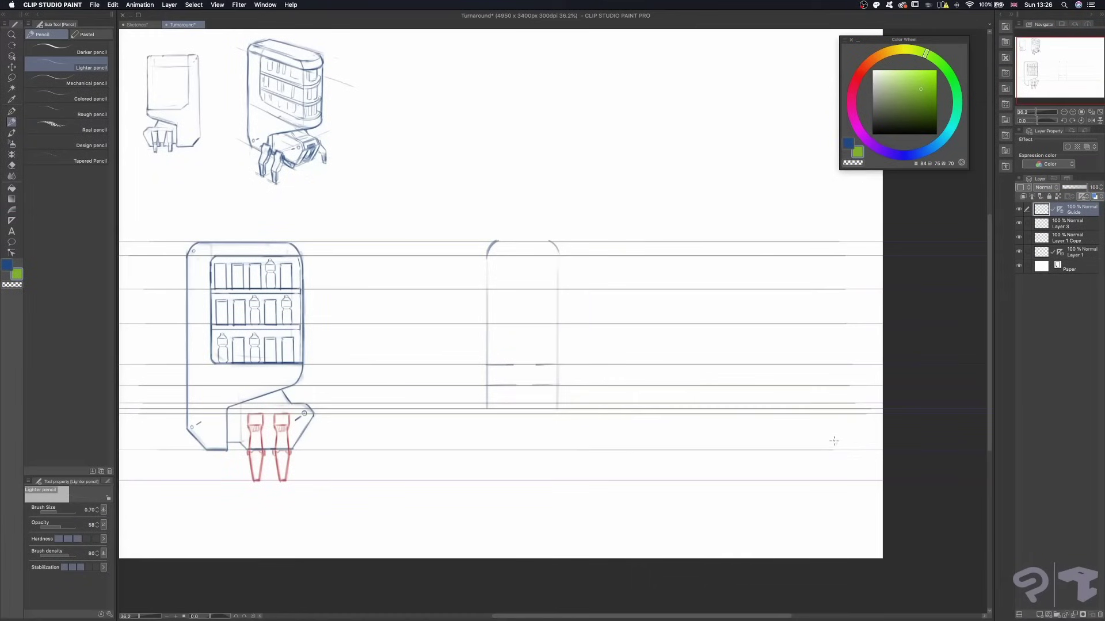
left_click_drag(145, 480, 681, 477)
Delete the Guide layer's ruler, fade it to 48% opacity, and return to Layer 1 in blue.
right_click(1070, 210)
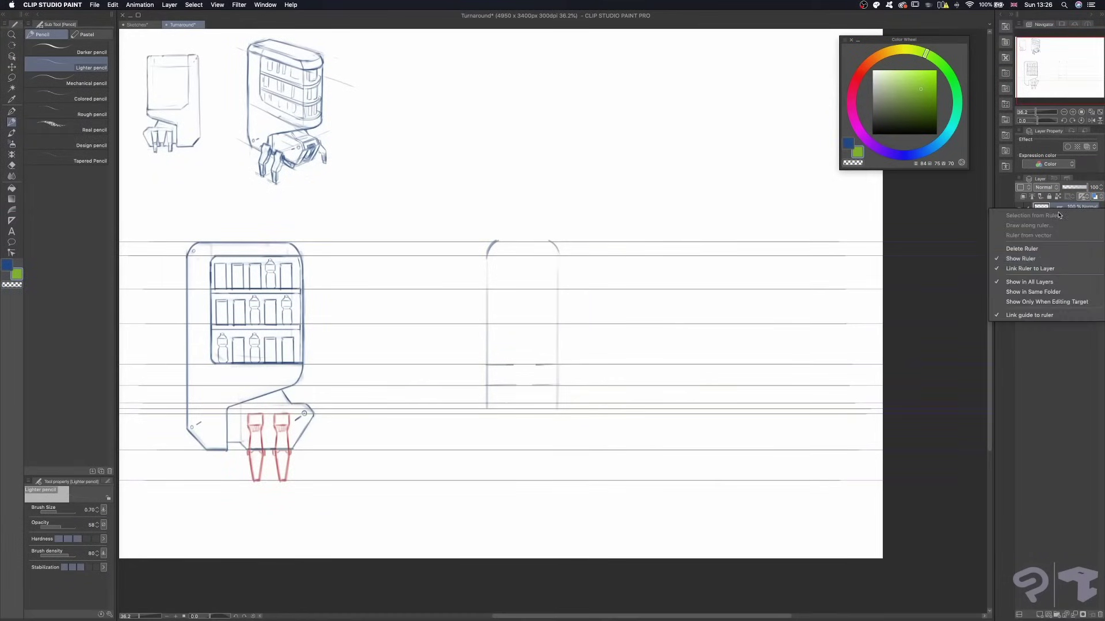
left_click(1036, 259)
left_click_drag(1087, 187, 1074, 188)
left_click(1071, 252)
key("x")
Draw the right edge of the side-view outline with the round watercolor brush.
scroll(532, 366, "right", 1)
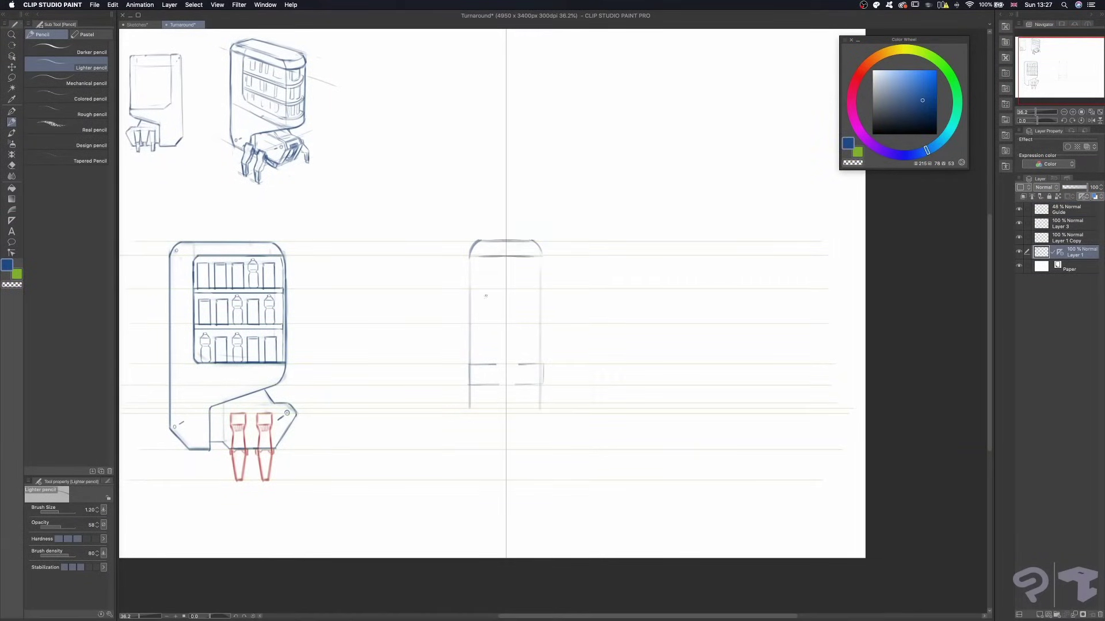
scroll(492, 294, "right", 1)
key("b")
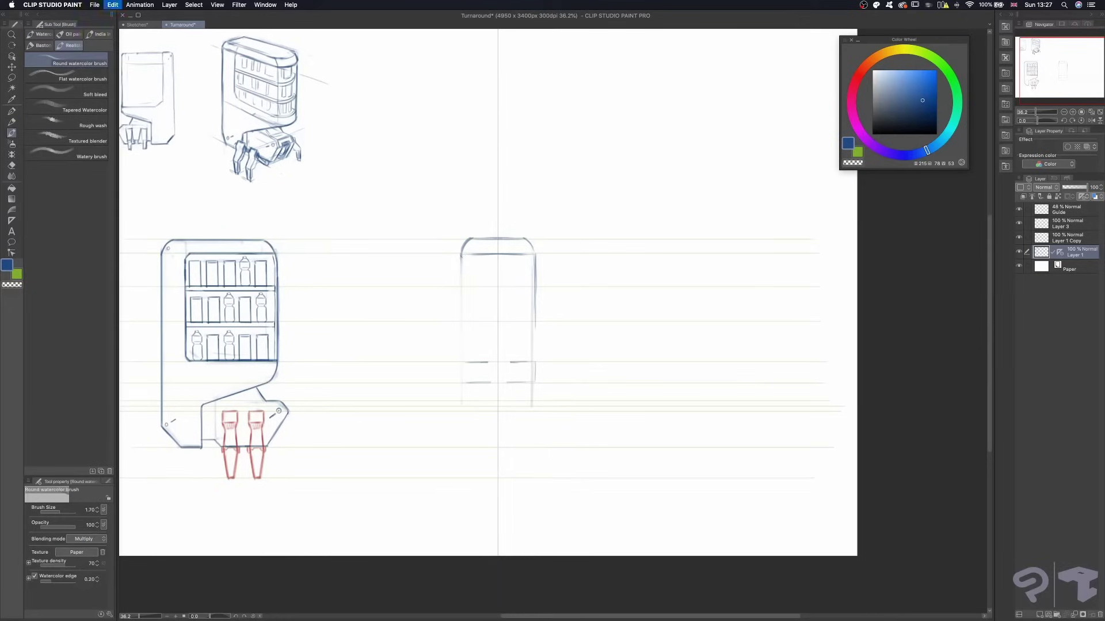
left_click_drag(535, 275, 535, 406)
key("p")
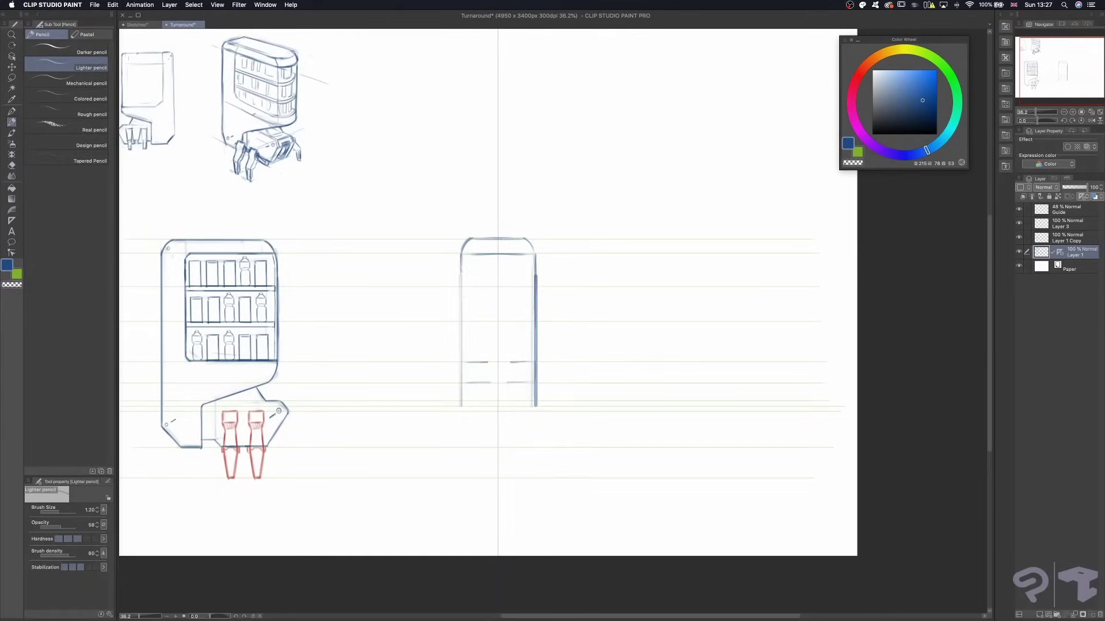
Lightly erase the bottom of the front view's right edge line.
scroll(426, 425, "right", 1)
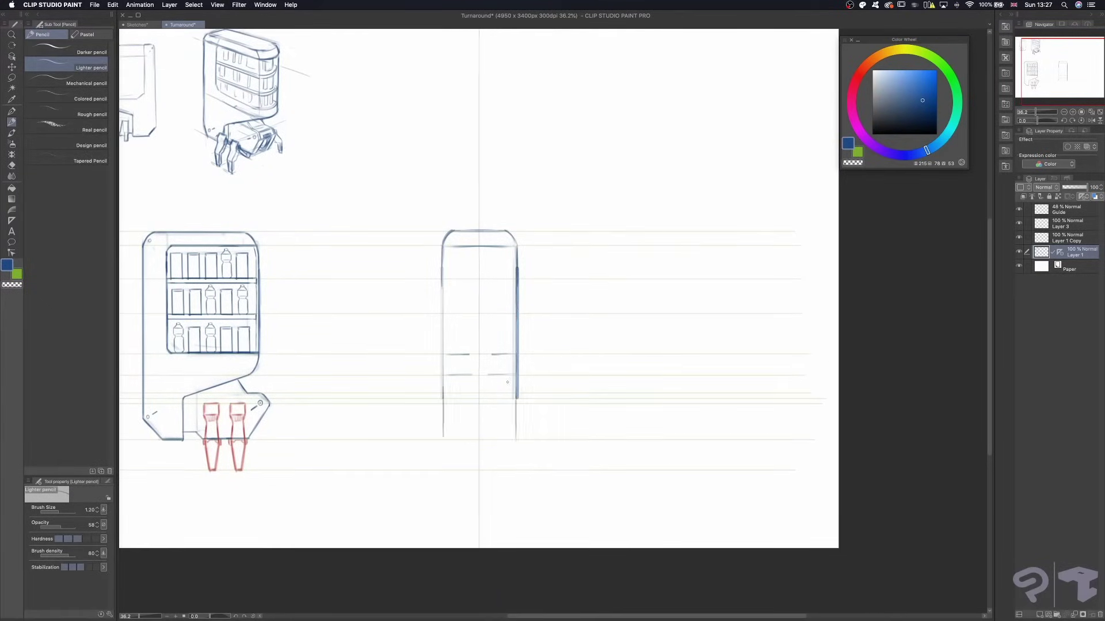
key("e")
left_click_drag(516, 398, 522, 364)
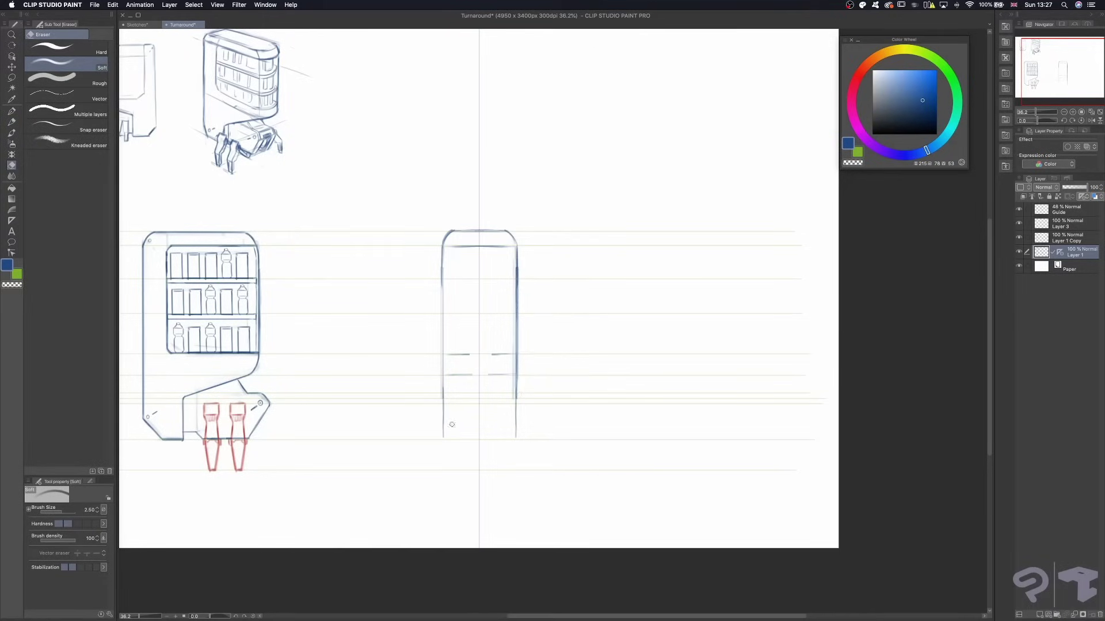
key("p")
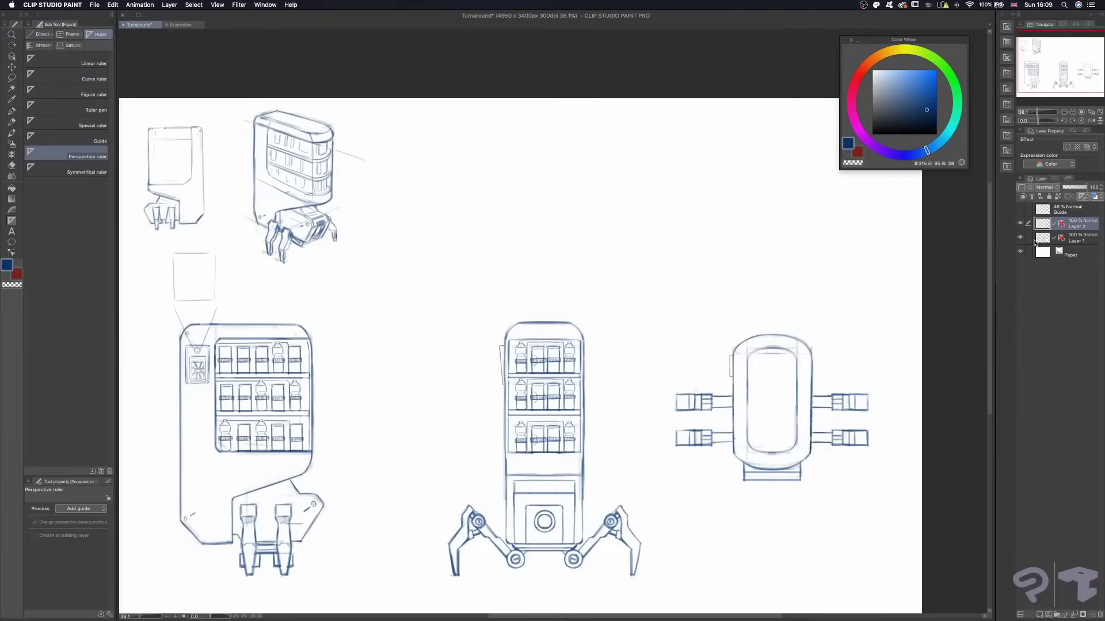
Set the perspective ruler to Add vanishing point, place one, and add two more guide lines.
left_click(85, 509)
left_click(86, 518)
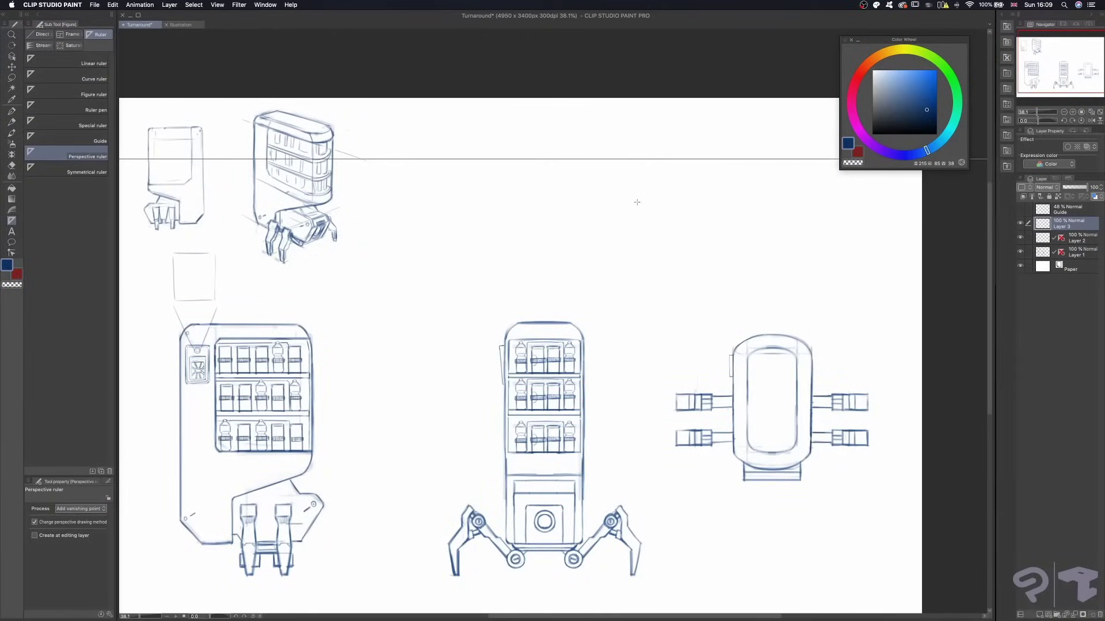
left_click_drag(638, 203, 639, 203)
scroll(637, 202, "up", 2)
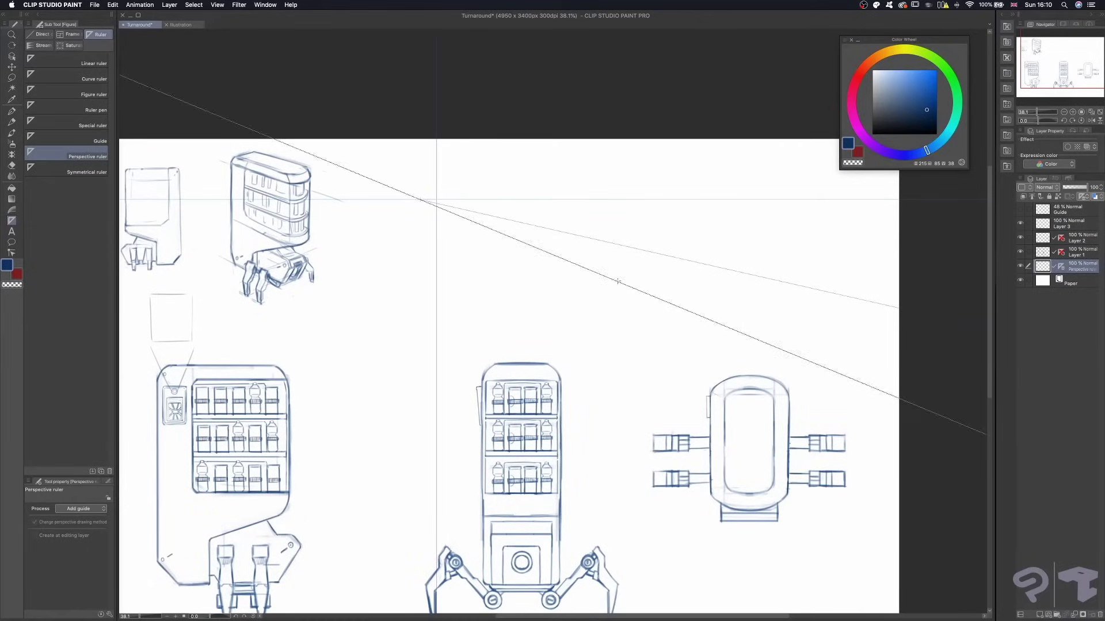
left_click(633, 332)
left_click(604, 219)
Create a new raster layer for drawing with the lighter pencil.
scroll(535, 322, "up", 2)
scroll(535, 322, "right", 3)
key("super+shift+n")
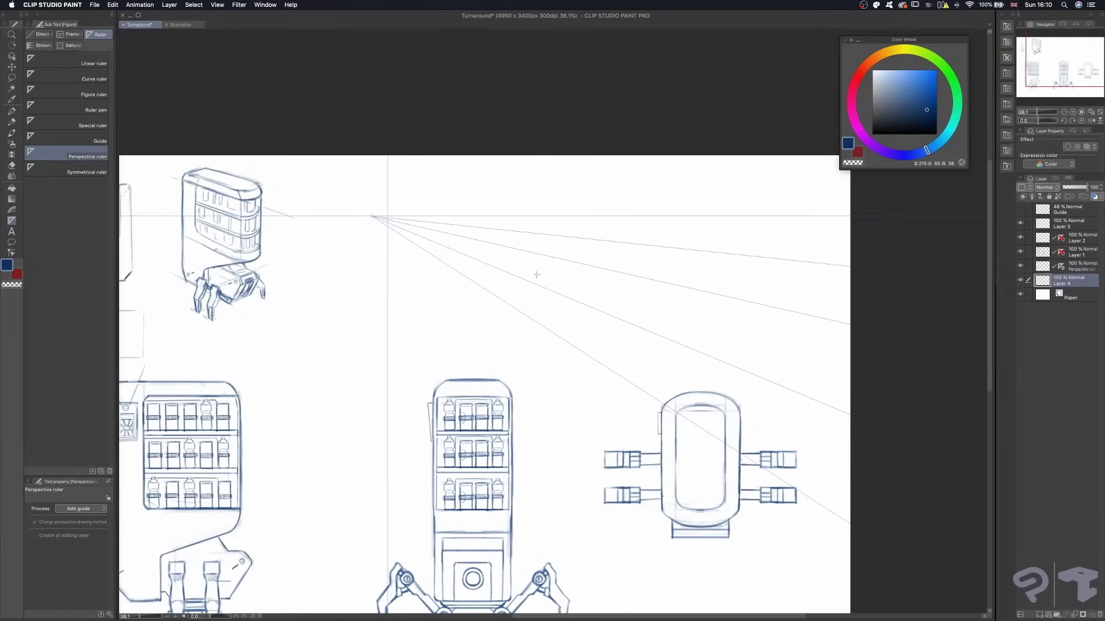
key("p")
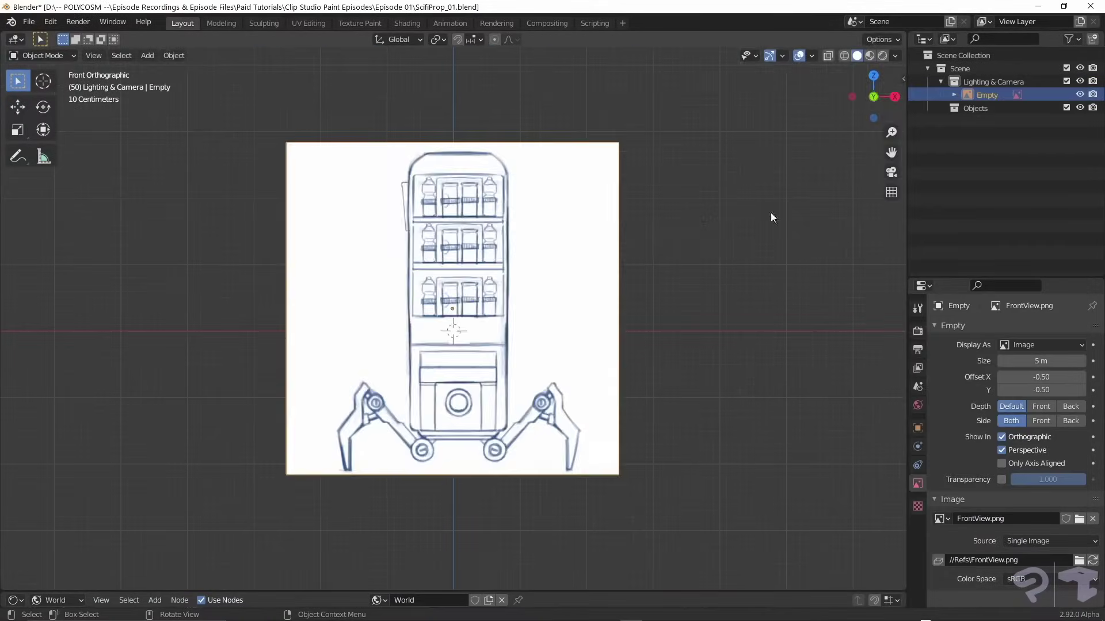
Shrink the FrontView reference, bring in SideView.png, scale it down and start positioning it.
key("s")
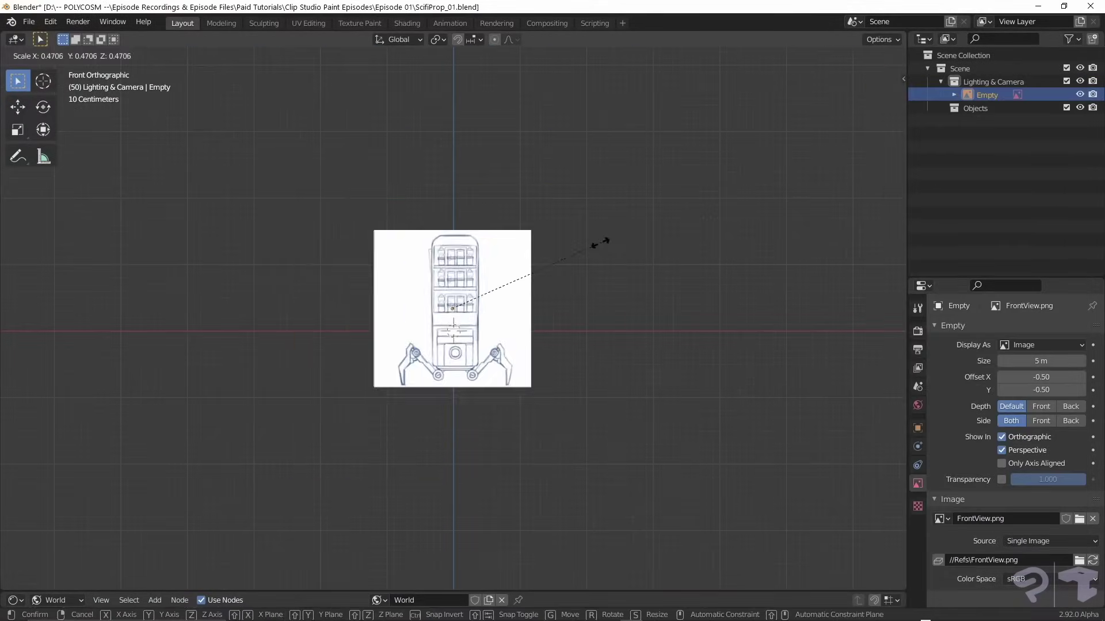
middle_click_drag(460, 296, 570, 296)
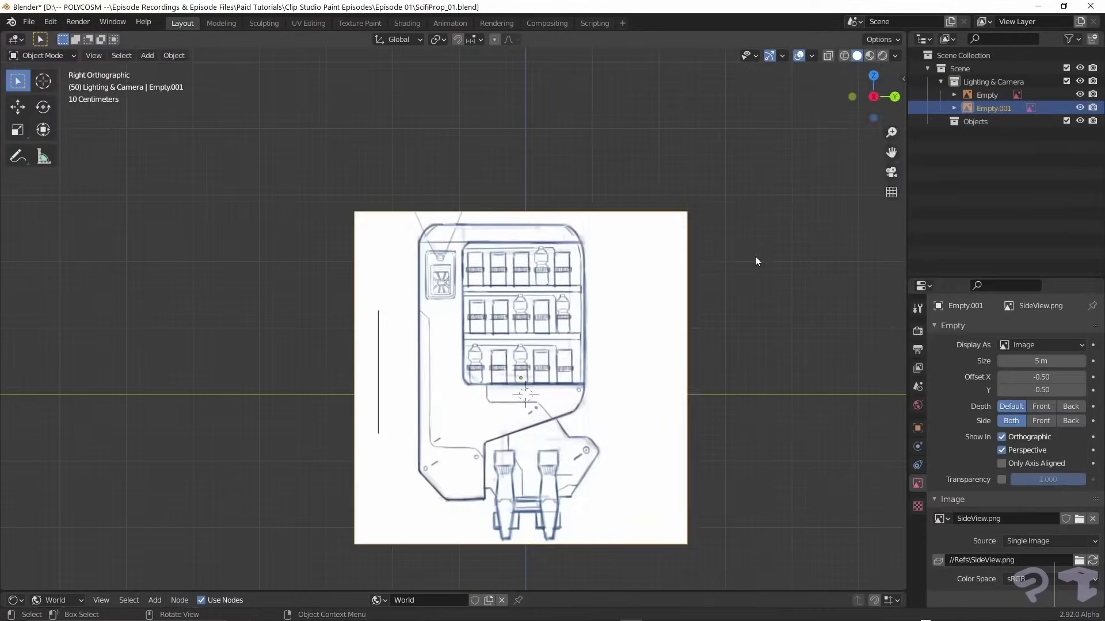
key("s")
left_click(587, 321)
key("g")
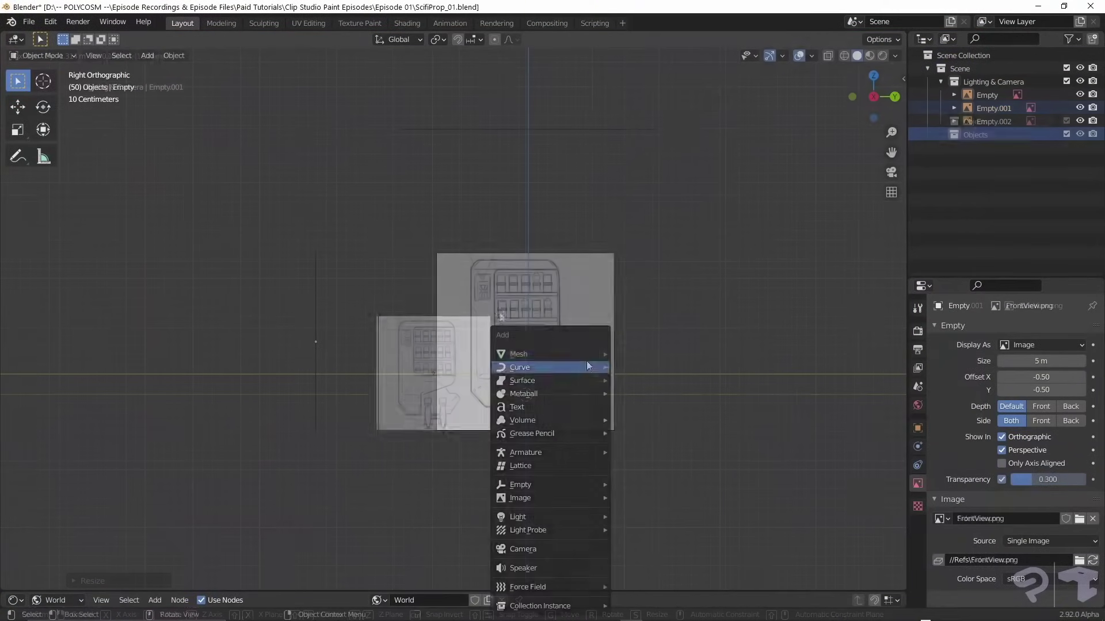
Confirm the cube's new scale and bevel the blocked-out body.
mouse_move(587, 354)
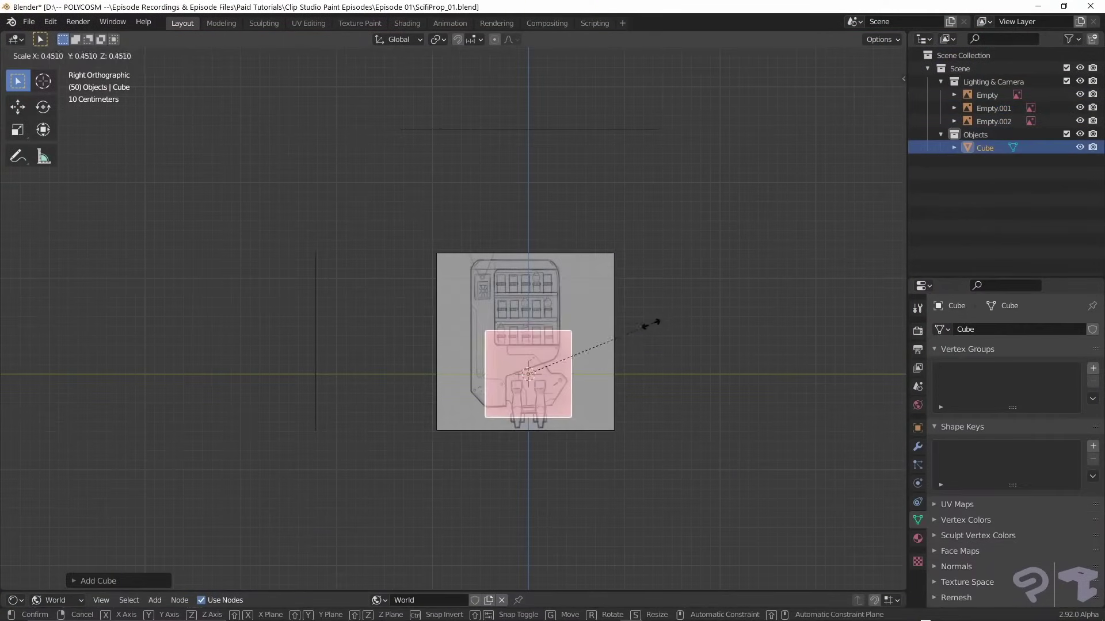
left_click(634, 282)
scroll(636, 282, "up", 2)
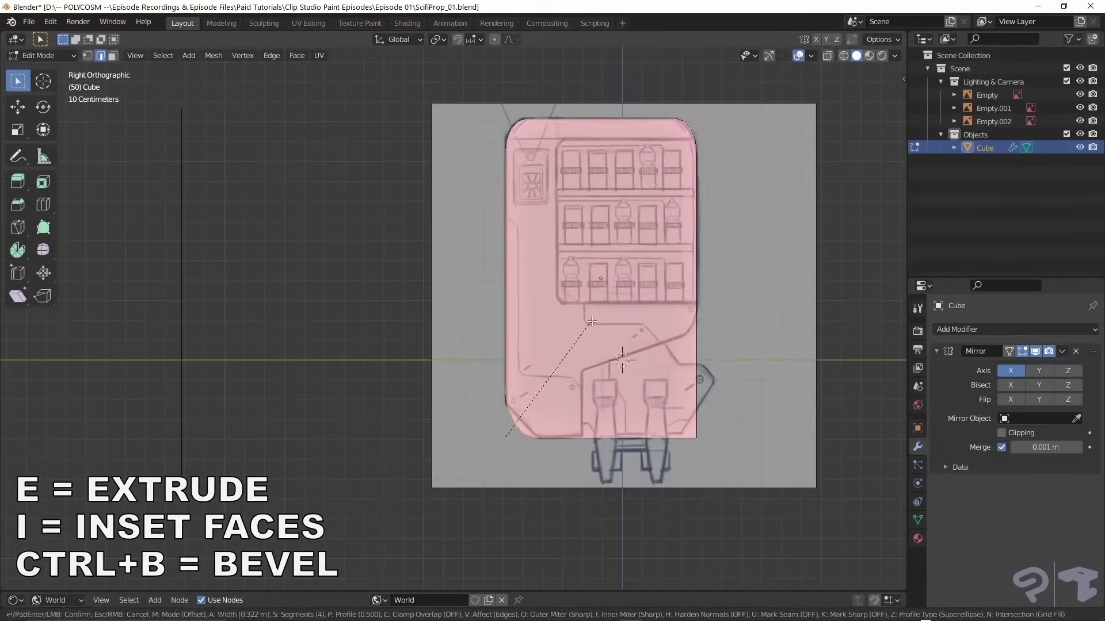
scroll(591, 321, "down", 3)
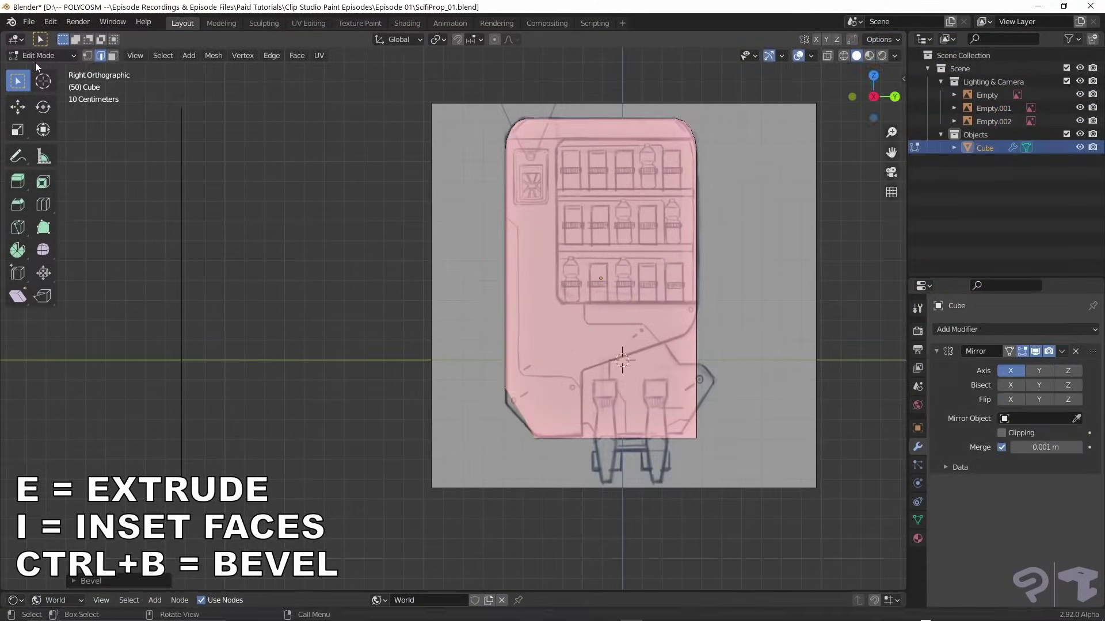
left_click(598, 327)
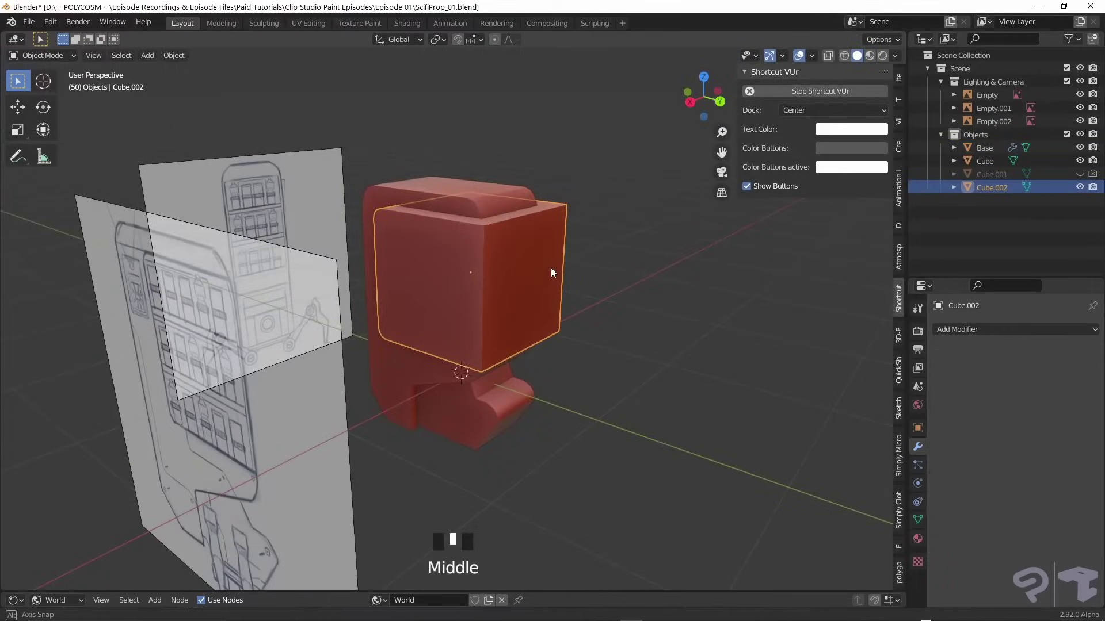
middle_click_drag(550, 267, 541, 247)
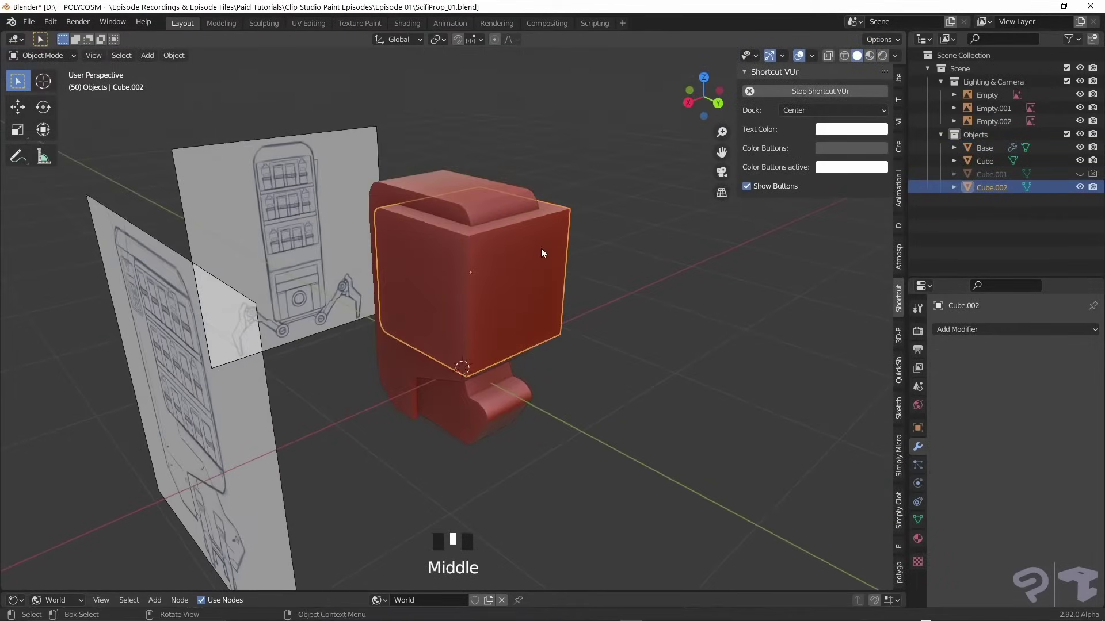
Boolean-subtract Cube.002 from the Base body to carve the shelf area.
left_click(510, 206, "shift")
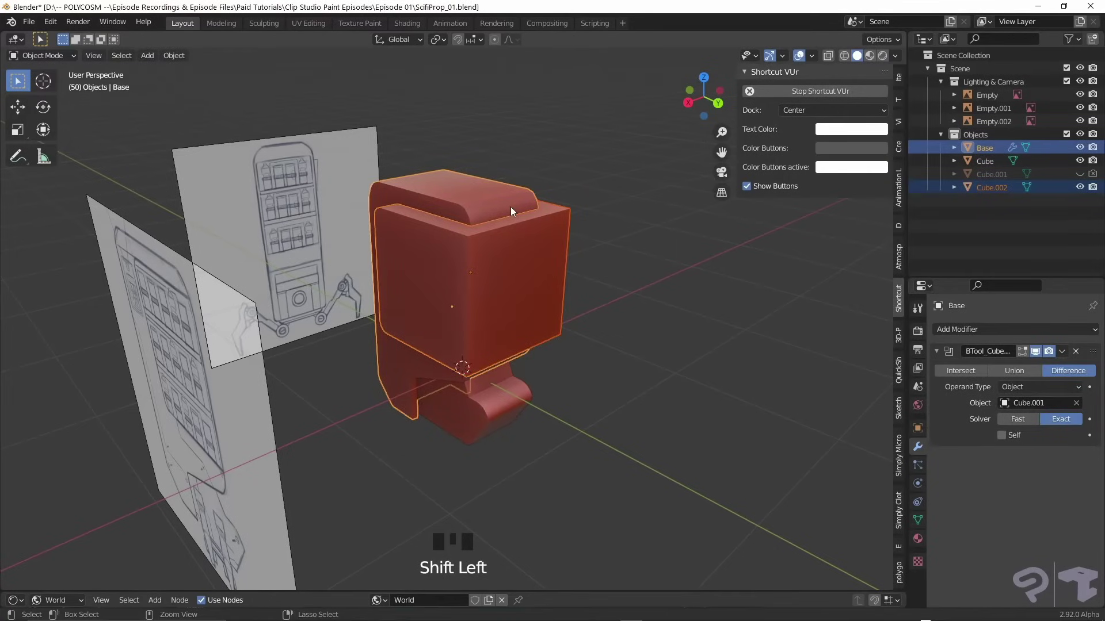
key("ctrl+KP_Subtract")
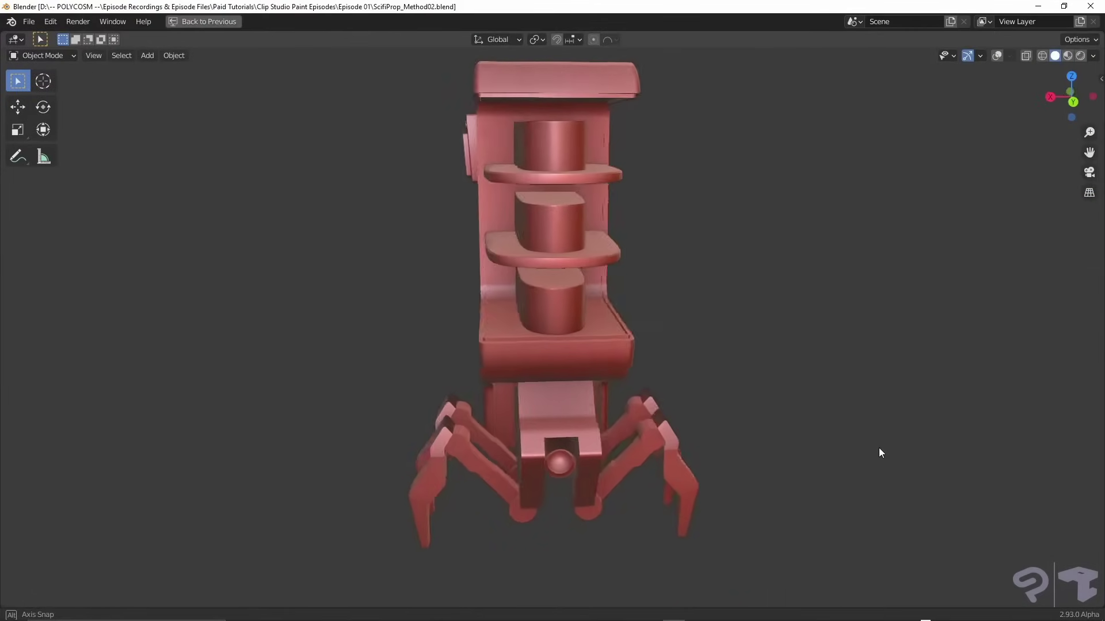
middle_click_drag(879, 449, 950, 446)
Extrude bones from Bone.002 down toward the leg and slide them along Y.
key("e")
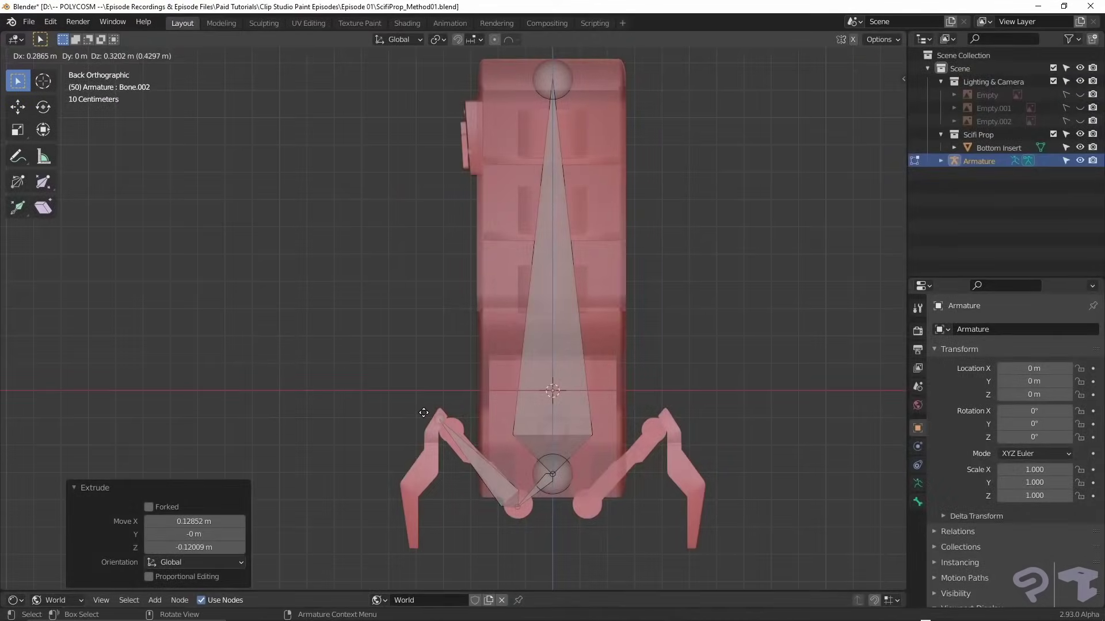
left_click(424, 413)
key("e")
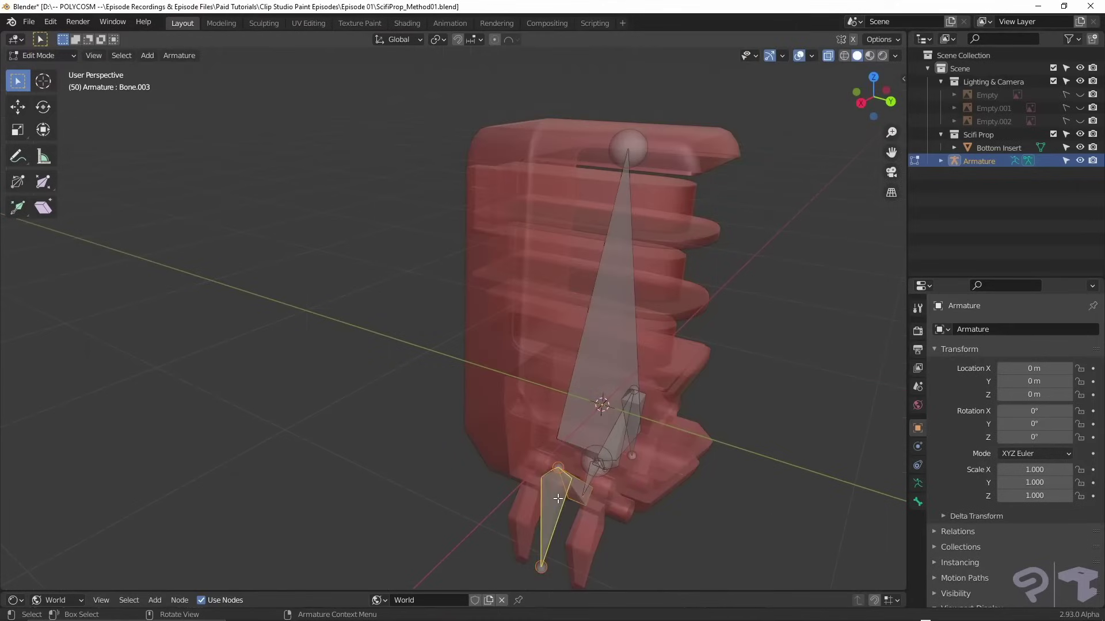
key("g")
key("y")
key("Return")
Reposition Bone.006 in the leg along the Y axis.
middle_click_drag(575, 507, 745, 501)
left_click(745, 501)
key("g")
key("y")
key("Return")
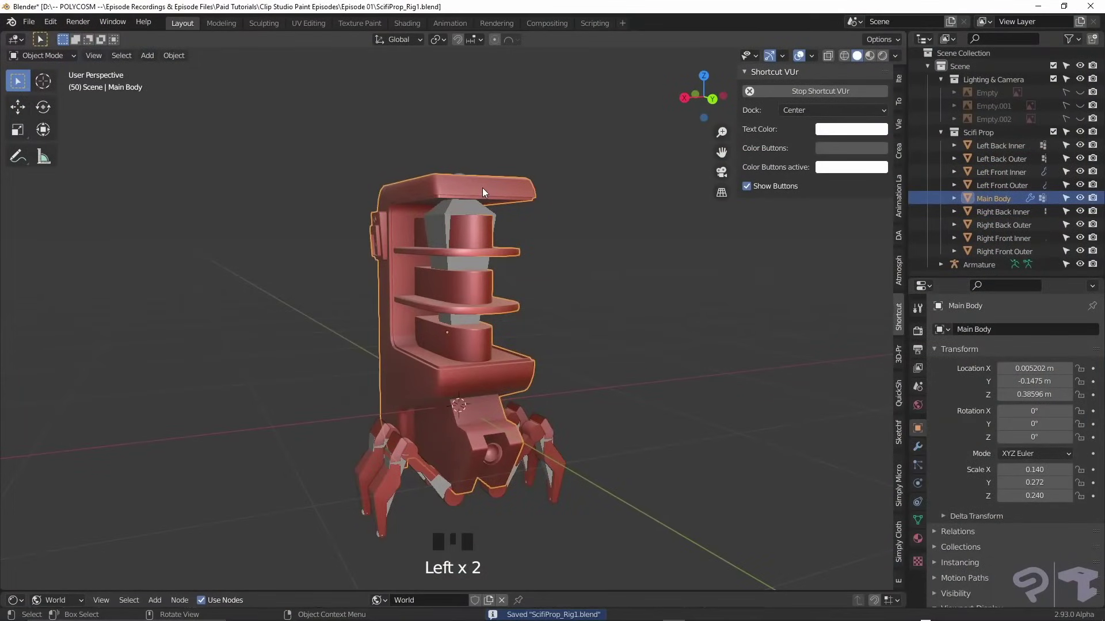
Parent the selected meshes to the armature with automatic weights.
left_click(468, 206, "shift")
key("ctrl+p")
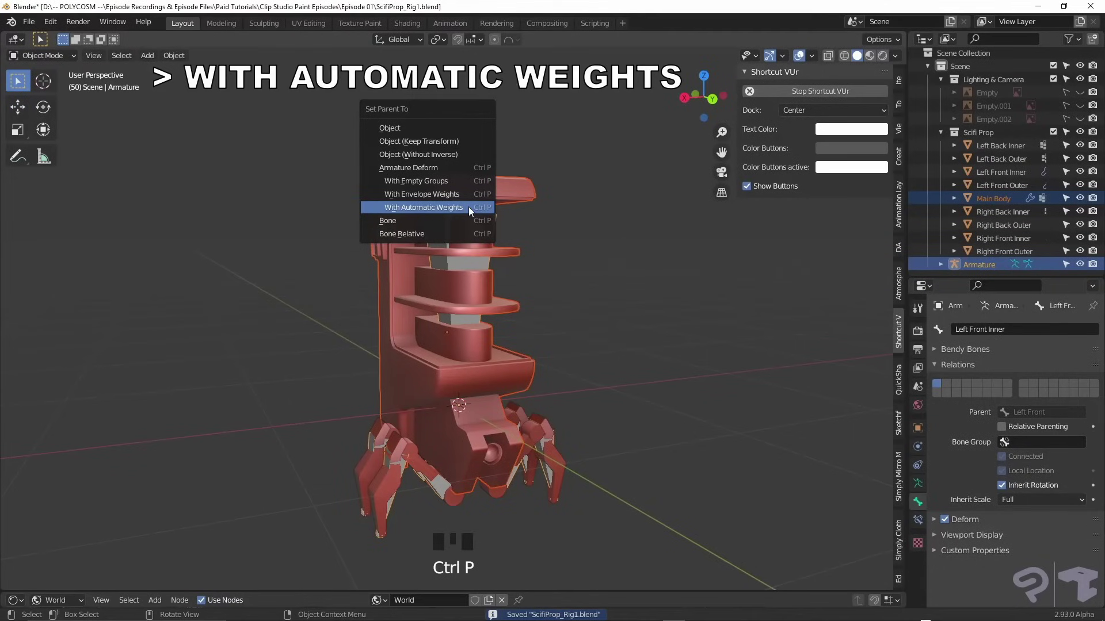
left_click(468, 206)
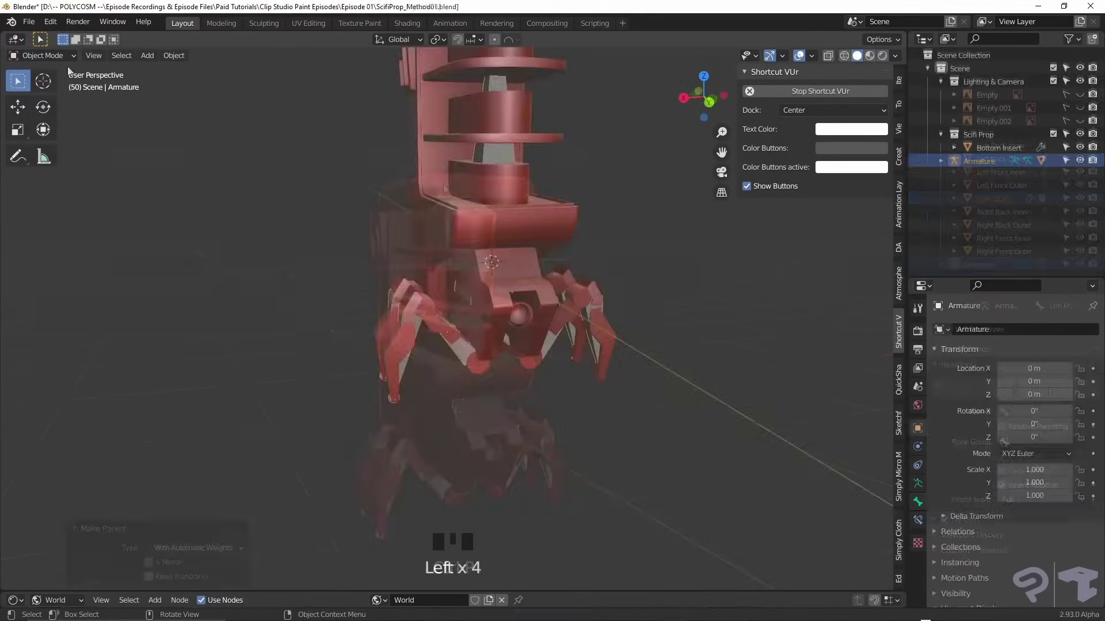
In Pose Mode, rotate leg bones Bone.009 and Bone.008 to test deformation.
left_click(41, 56)
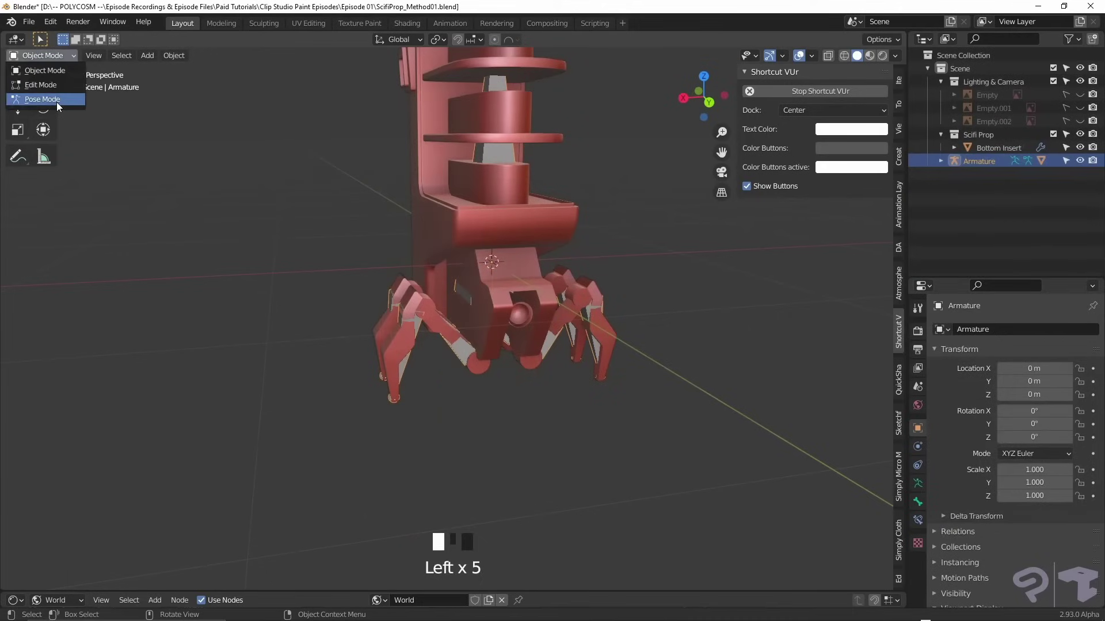
left_click(57, 100)
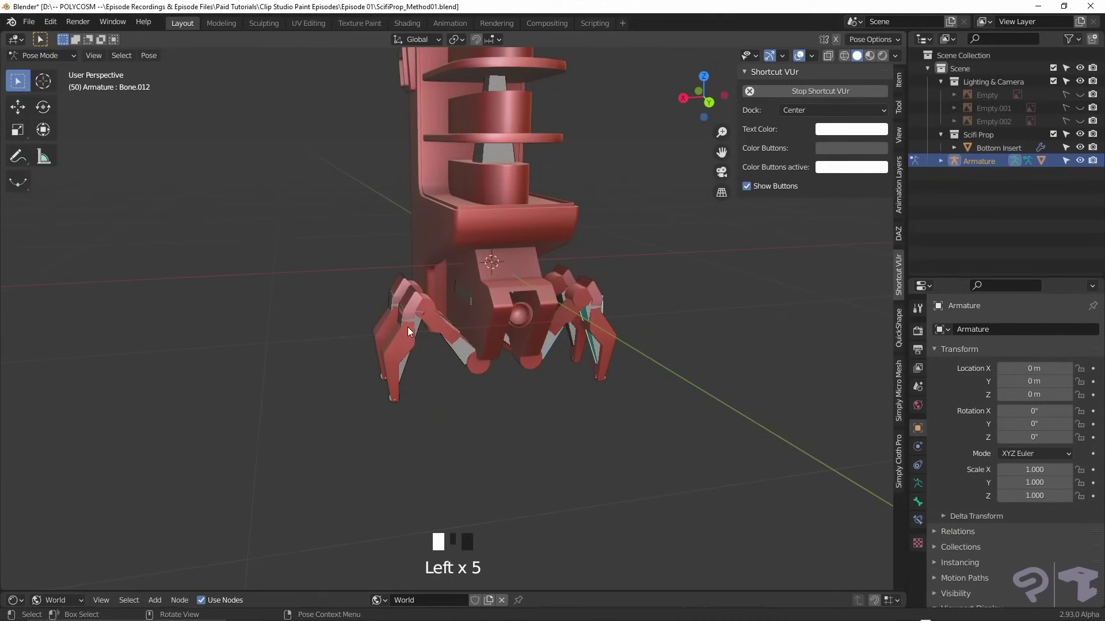
left_click(407, 330)
key("r")
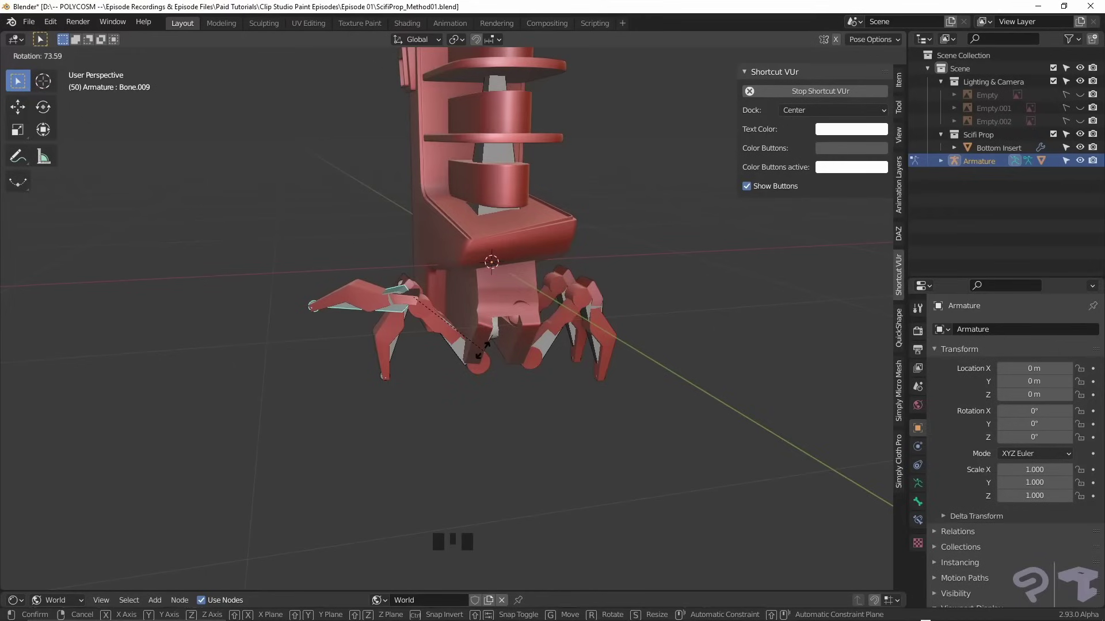
key("Escape")
left_click(452, 340)
key("r")
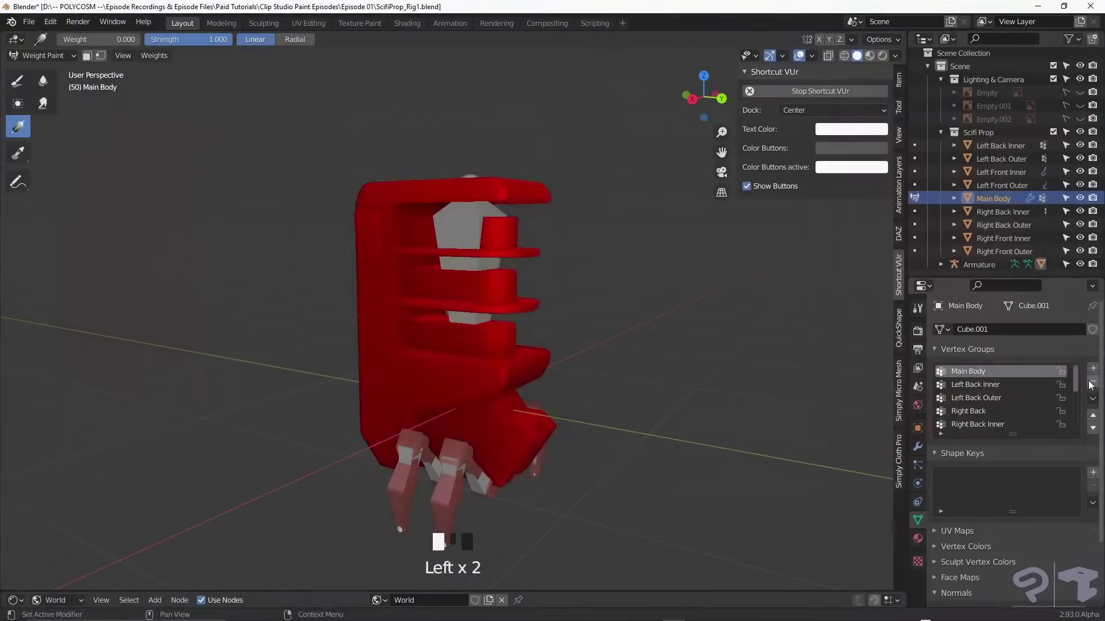
Remove unneeded leg vertex groups, keeping Left Back, and gradient-fill the Left Front Outer weights.
key("ctrl+z")
scroll(1017, 419, "down", 3)
scroll(1017, 421, "down", 5)
left_click(1016, 424)
scroll(1016, 424, "down", 6)
left_click(1092, 382)
left_click(1092, 381)
left_click(1093, 382)
left_click(1092, 381)
left_click(1092, 381)
left_click(1097, 383)
left_click(1096, 383)
left_click(1093, 383)
left_click(1094, 382)
left_click(1093, 383)
left_click(1093, 382)
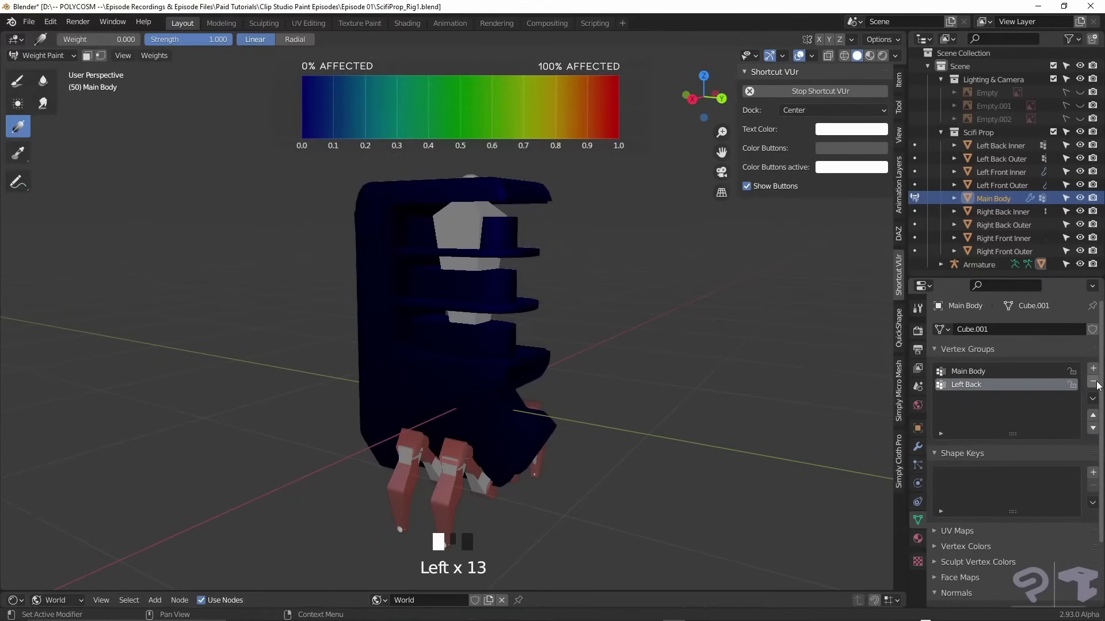
left_click(1093, 382)
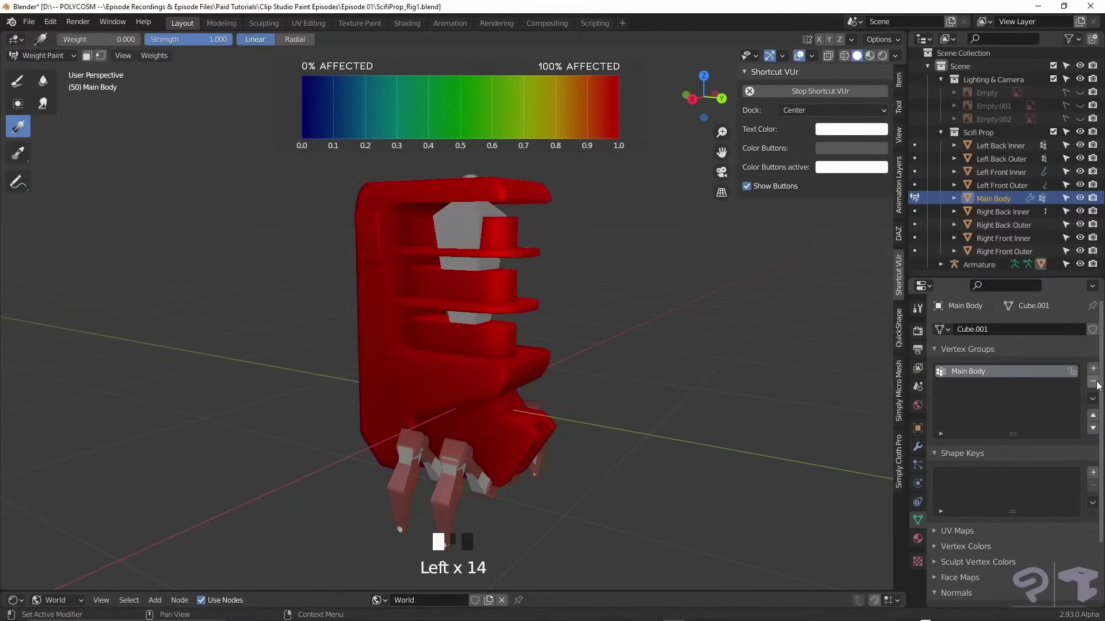
key("ctrl+z")
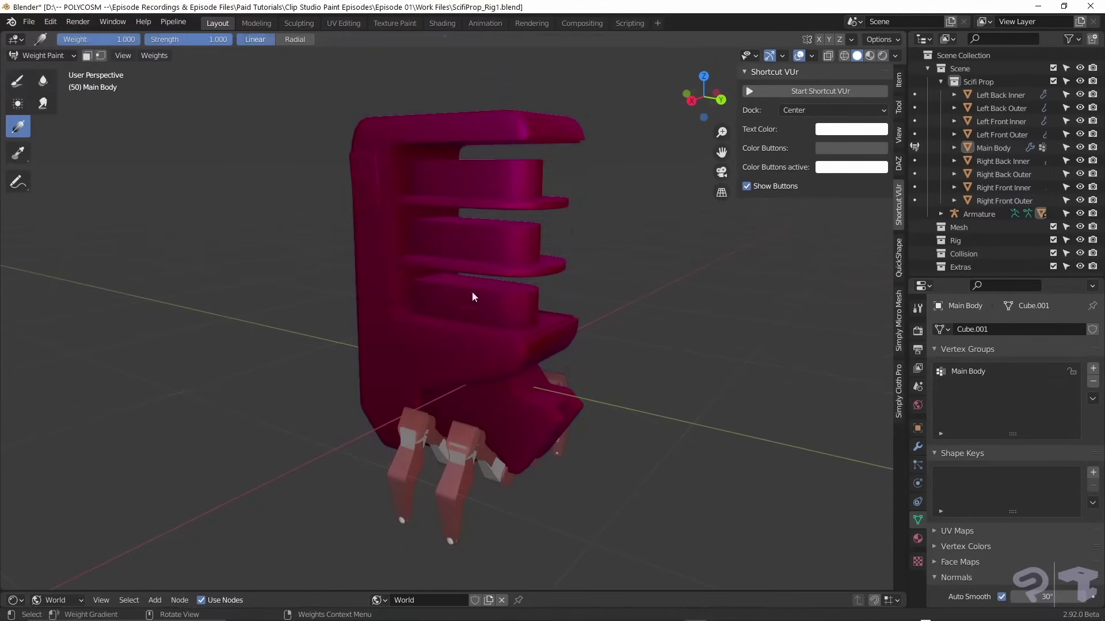
left_click_drag(469, 306, 470, 104)
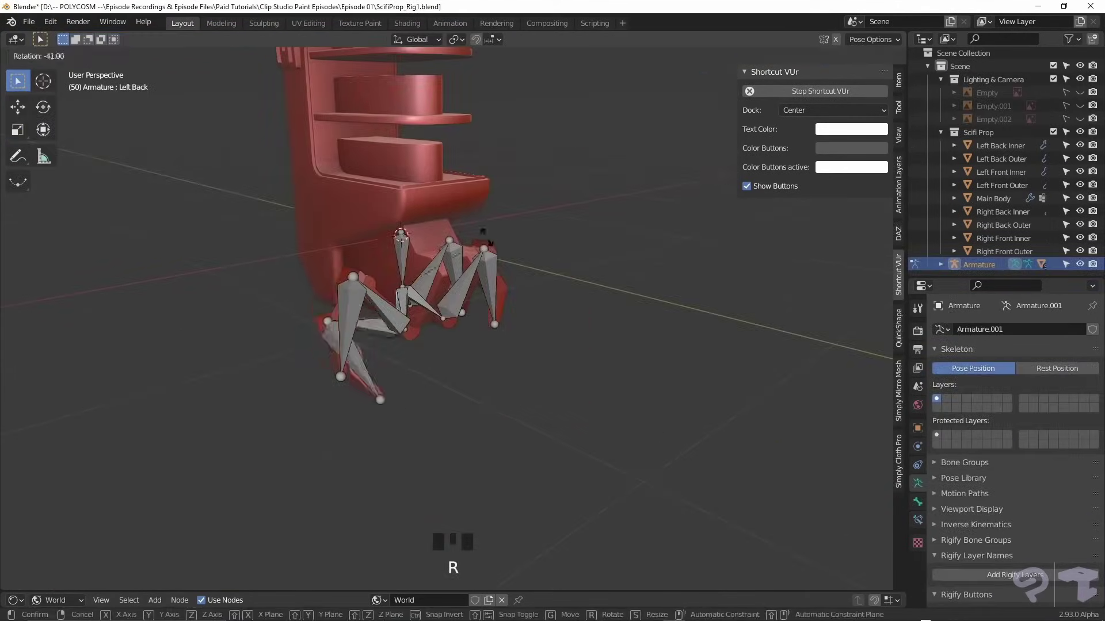
Rotate leg bones in Pose Mode with see-through display to check the legs deform.
middle_click_drag(397, 299, 422, 302)
double_click(450, 312)
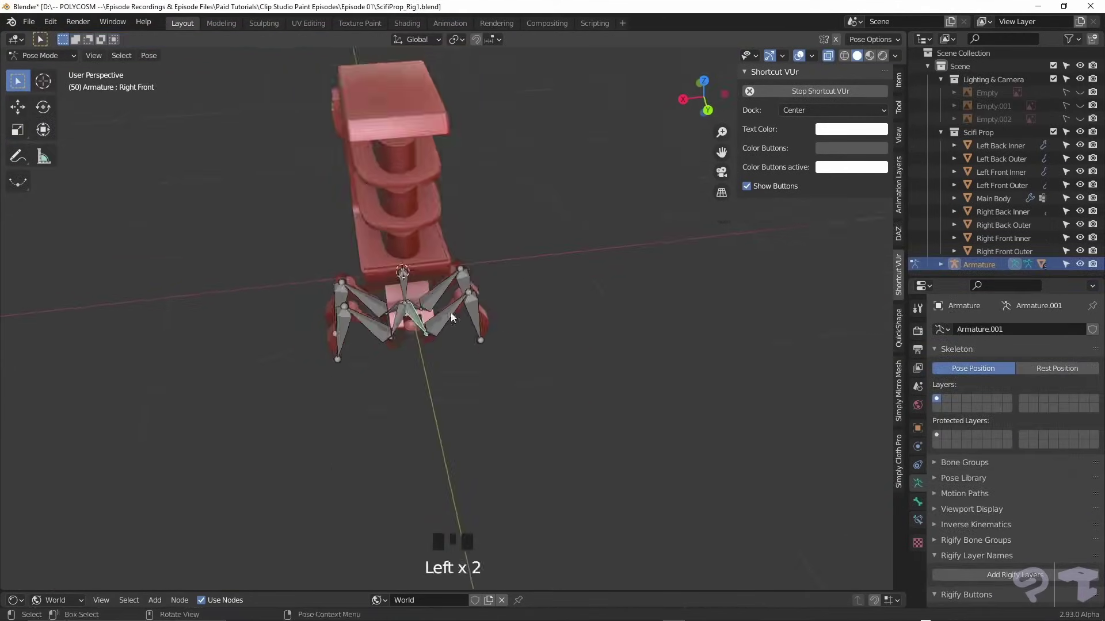
key("r")
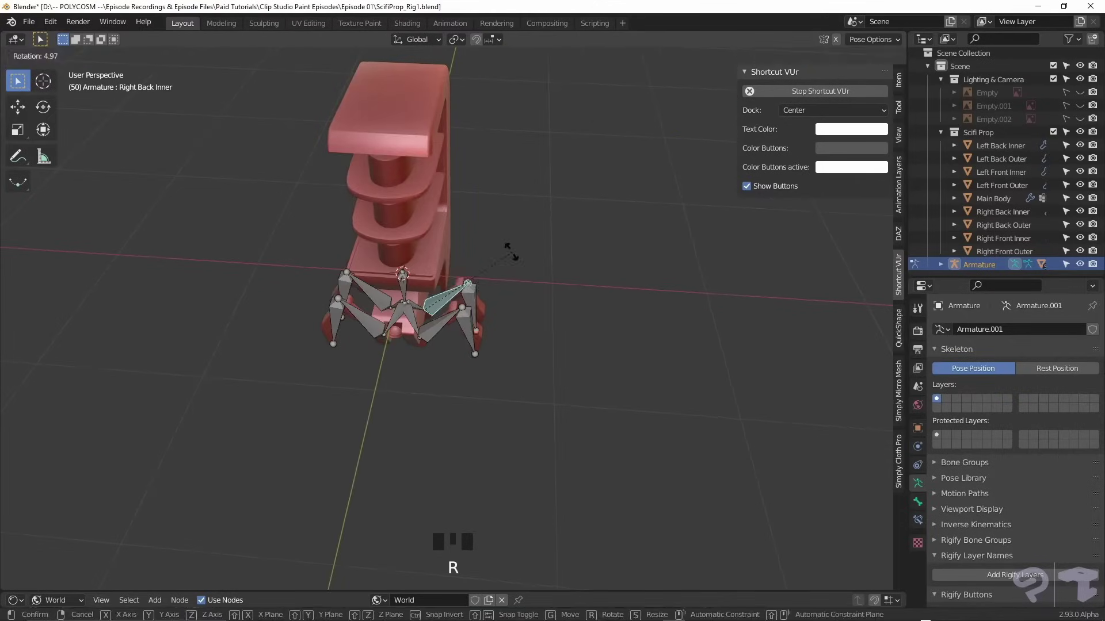
left_click(511, 252)
middle_click_drag(511, 252, 554, 223)
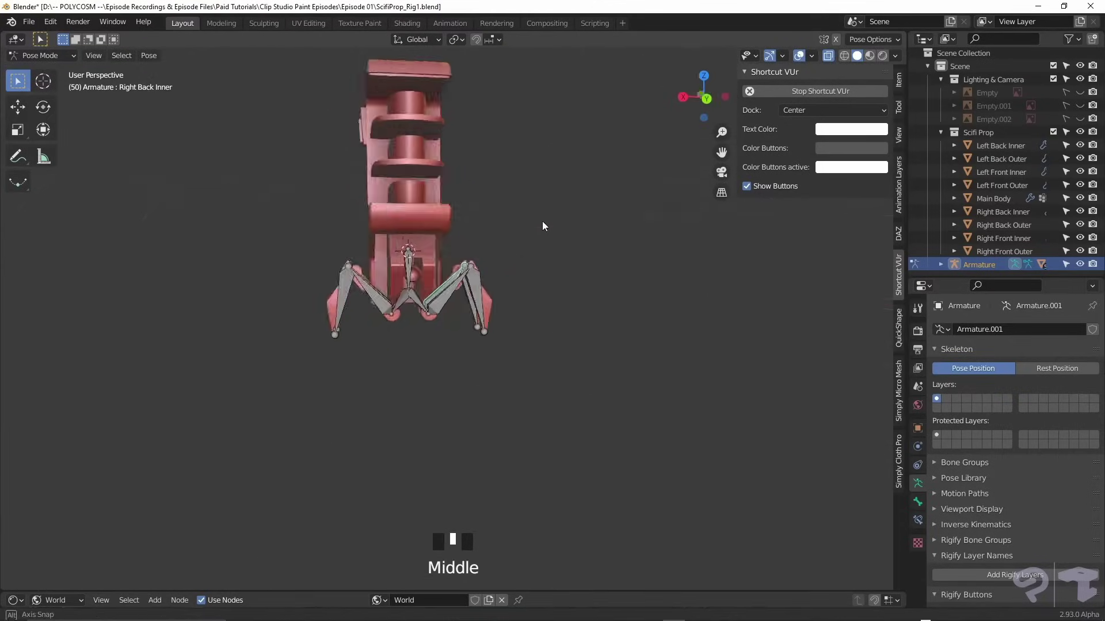
key("alt+z")
middle_click_drag(499, 287, 540, 281)
key("r")
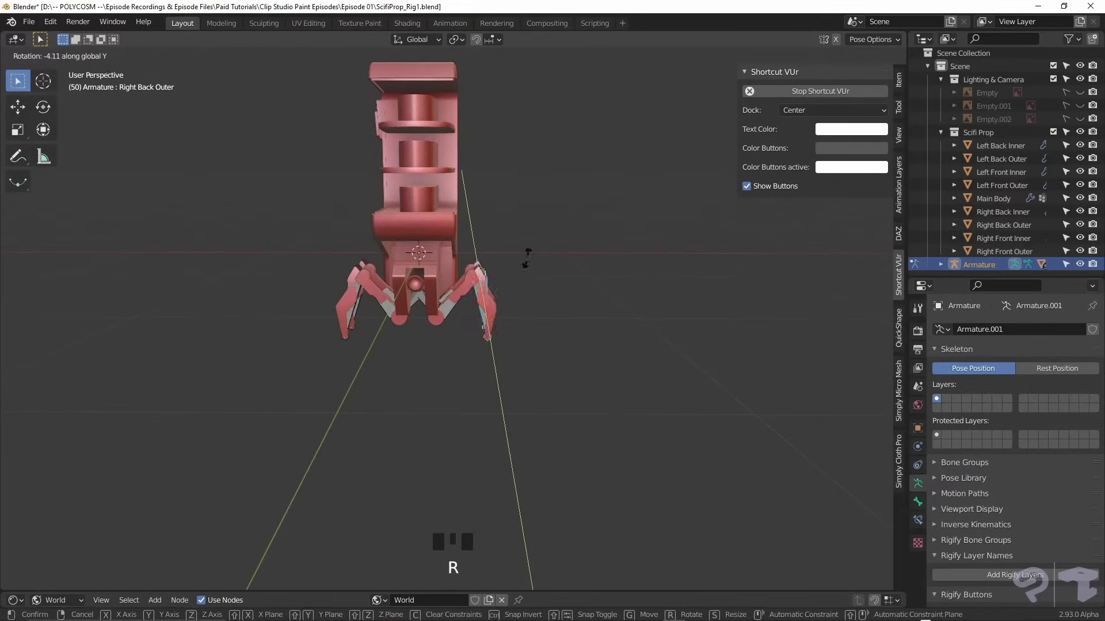
right_click(508, 200)
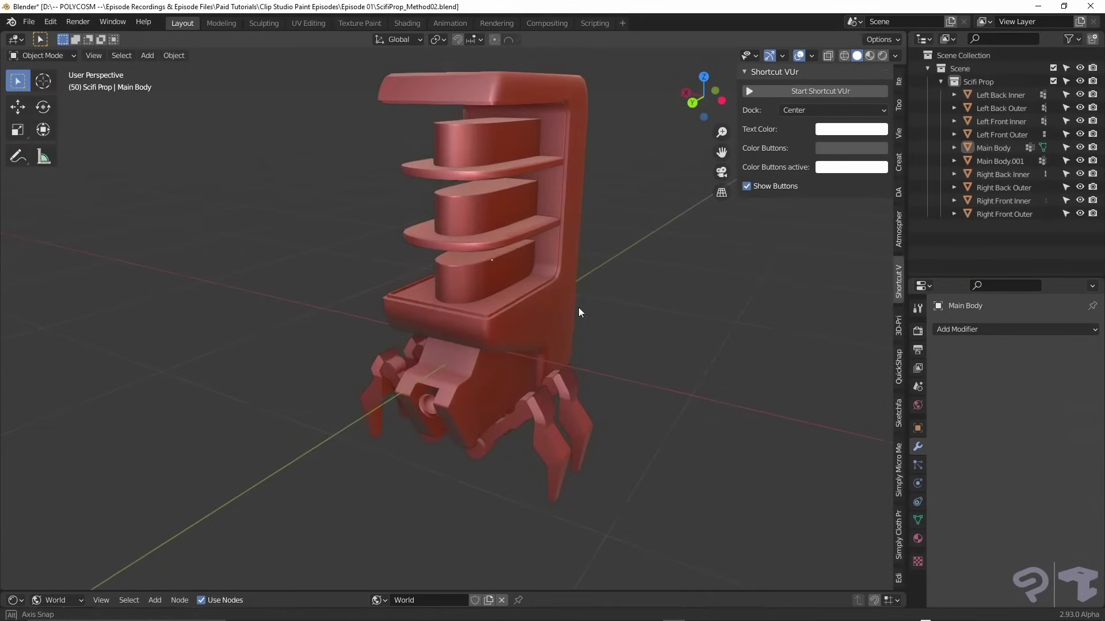
Separate the middle shelf's connected mesh into its own object in Edit Mode.
middle_click_drag(578, 308, 701, 328)
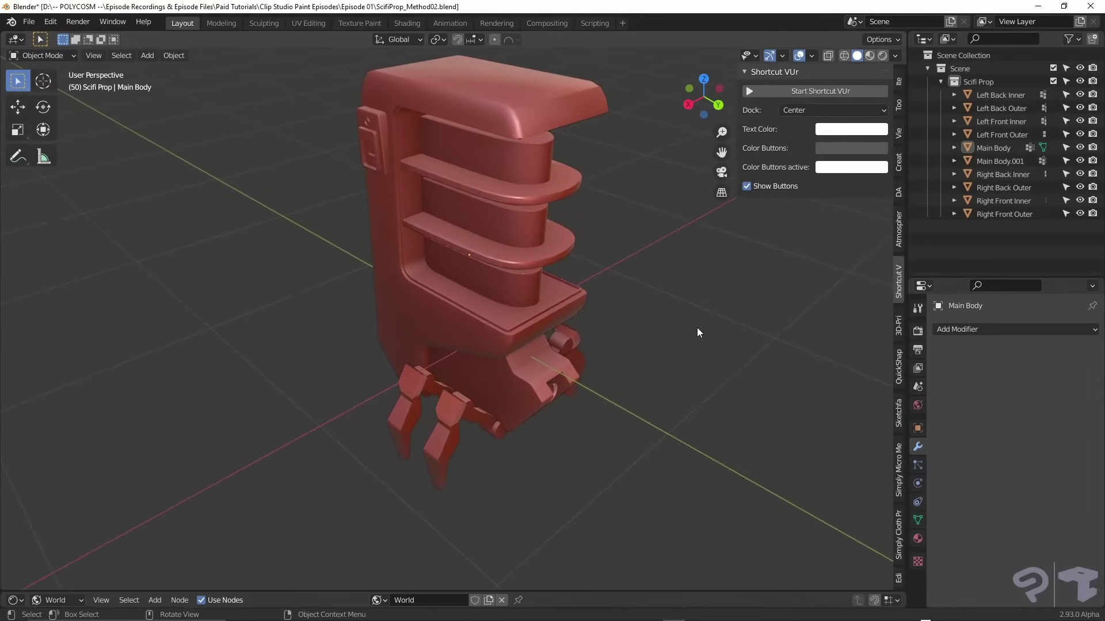
left_click(561, 248)
key("g")
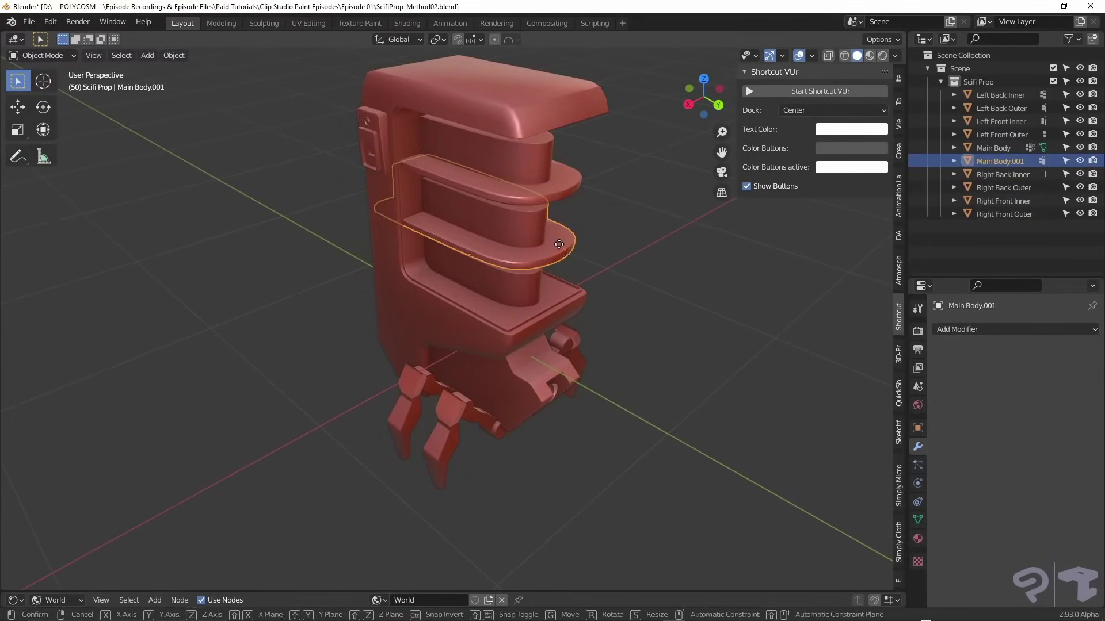
key("y")
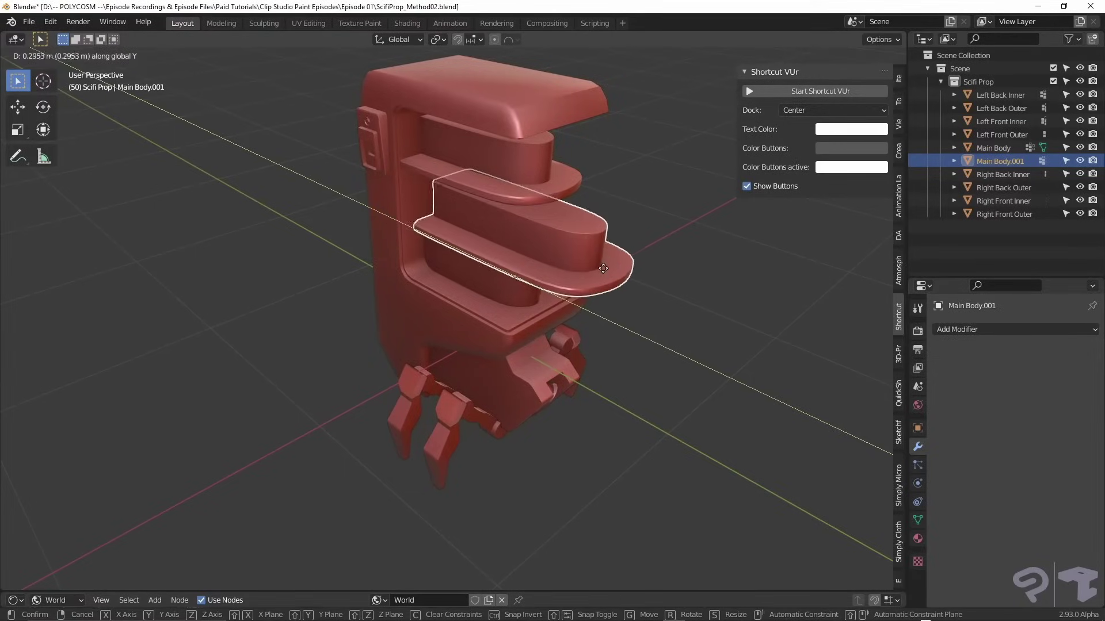
right_click(602, 268)
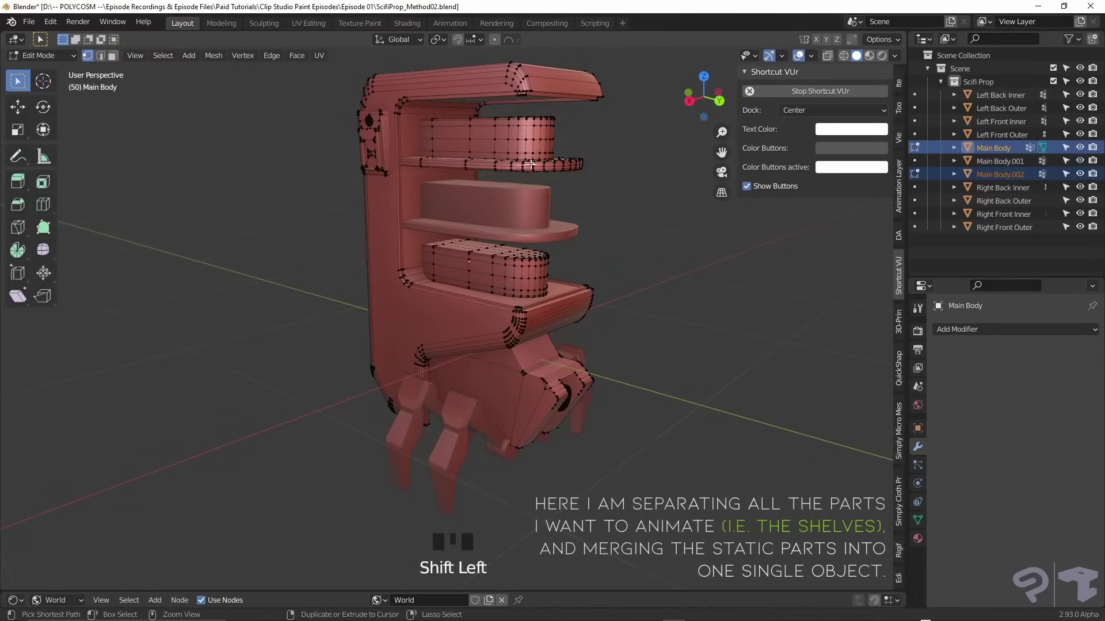
key("ctrl+l")
key("p")
left_click(530, 164)
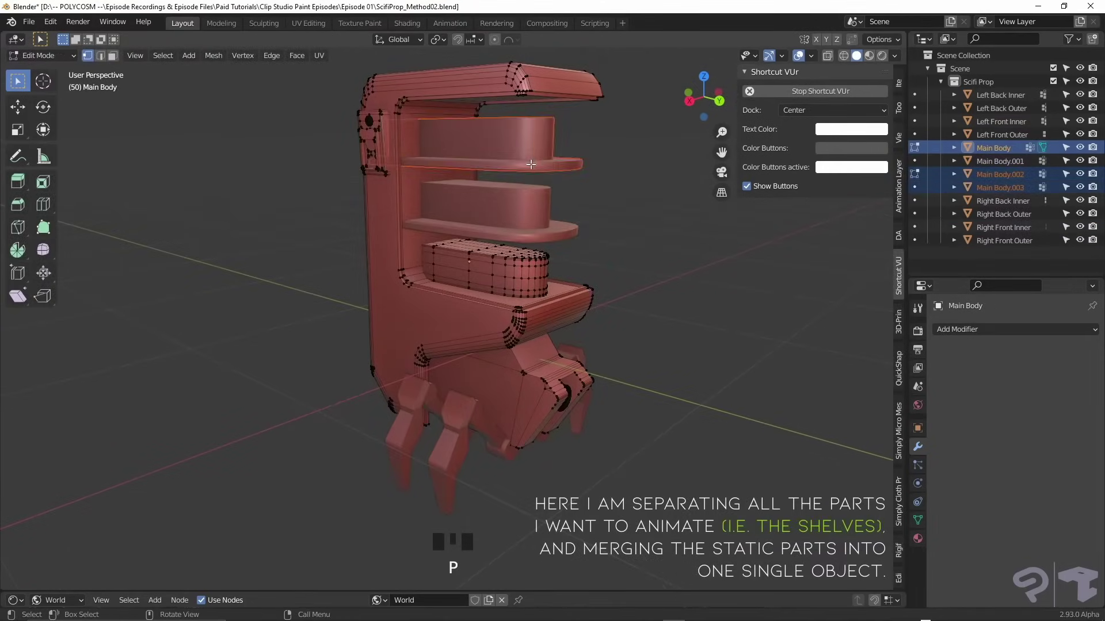
key("Tab")
Join the static body parts and legs into the Main Body object.
left_click(617, 366, "shift")
middle_click_drag(530, 164, 588, 395)
left_click(646, 399, "shift")
key("ctrl+j")
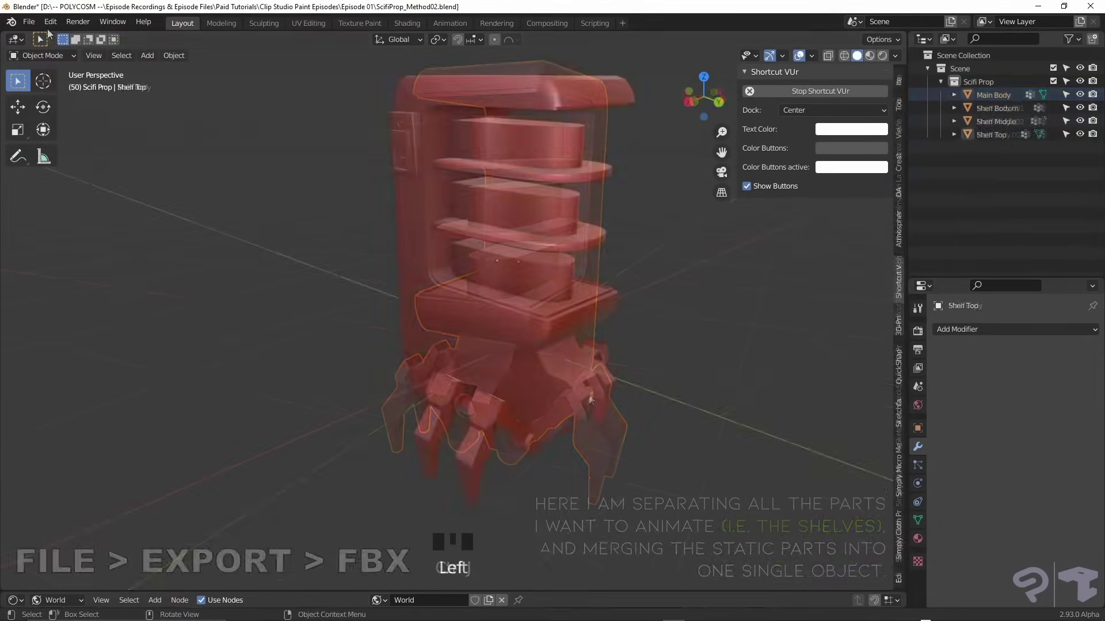
Export the prop as an FBX file.
left_click(27, 22)
mouse_move(78, 219)
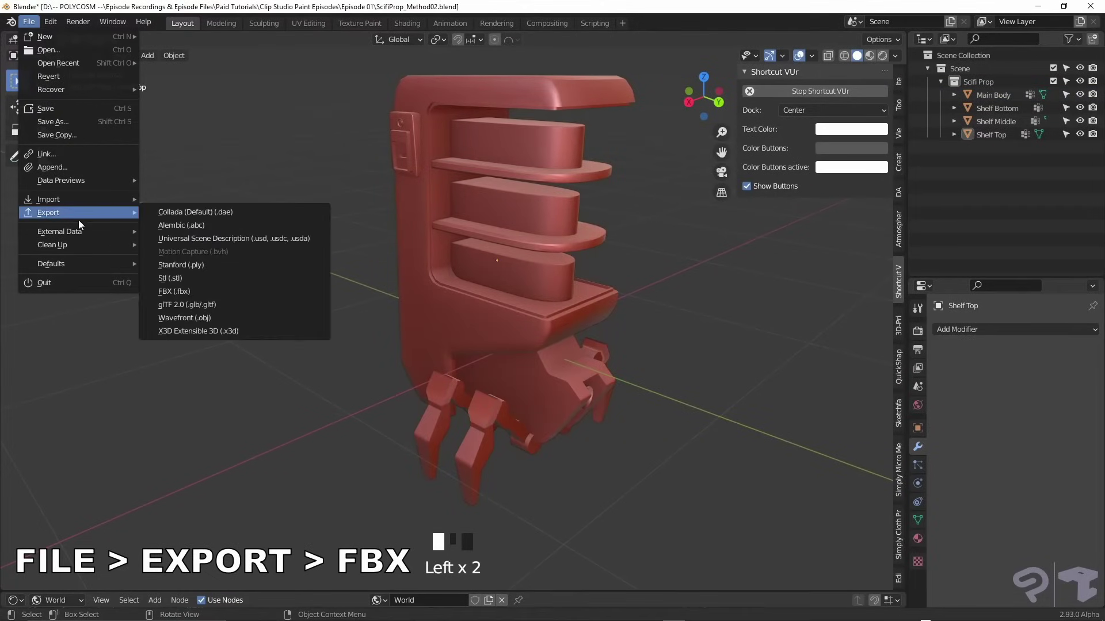
left_click(177, 291)
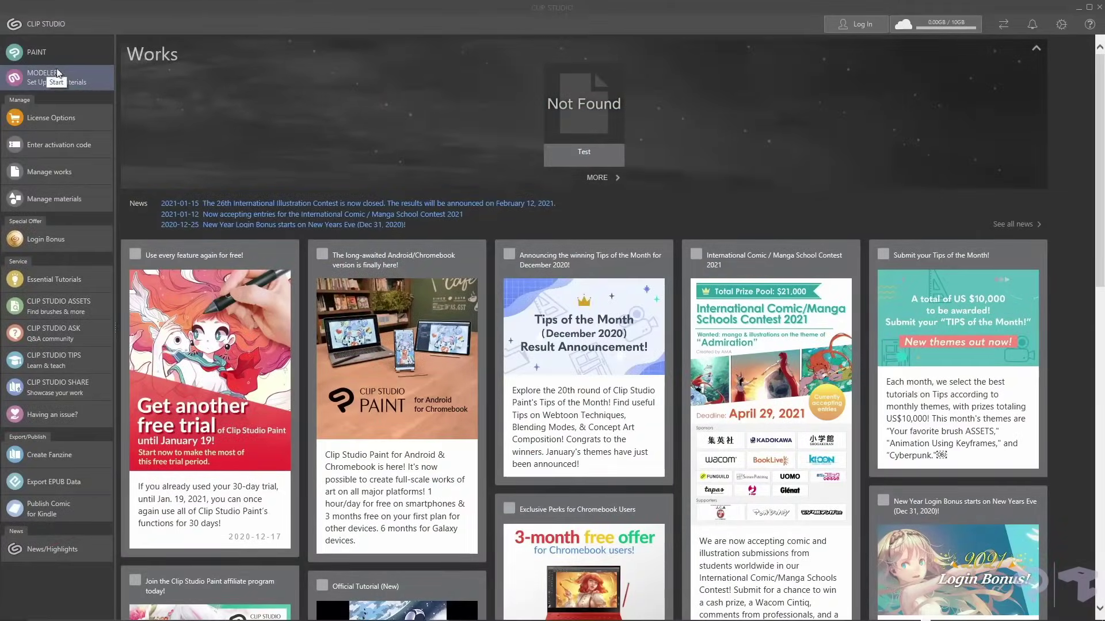
Launch Modeler, create a new 3D object and import ScifiProp_Method02.fbx from the Node list.
left_click(41, 82)
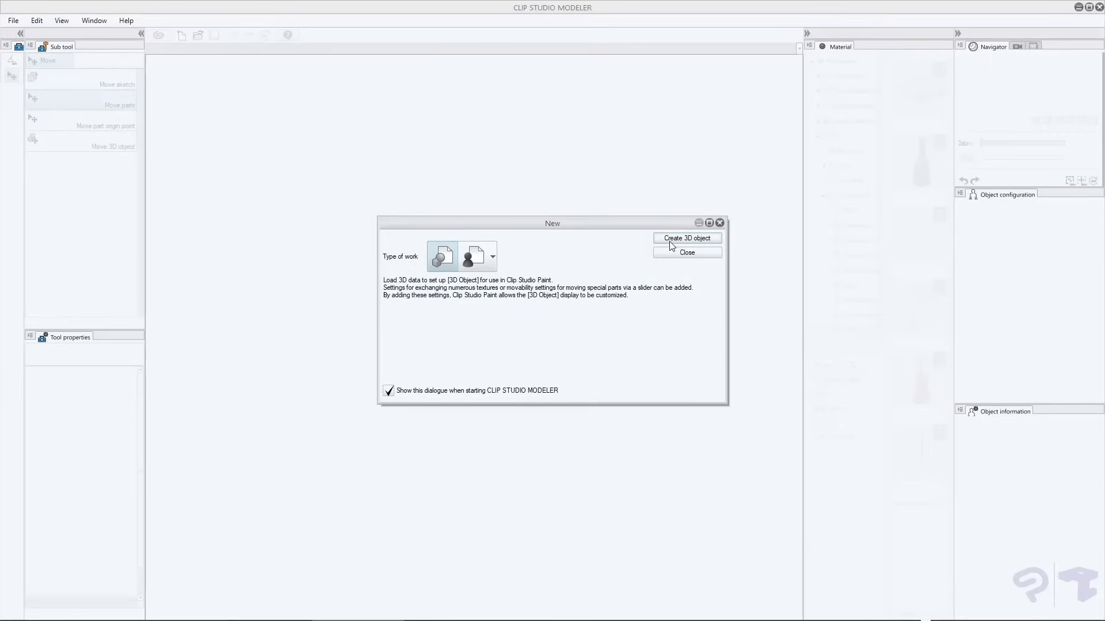
left_click(671, 246)
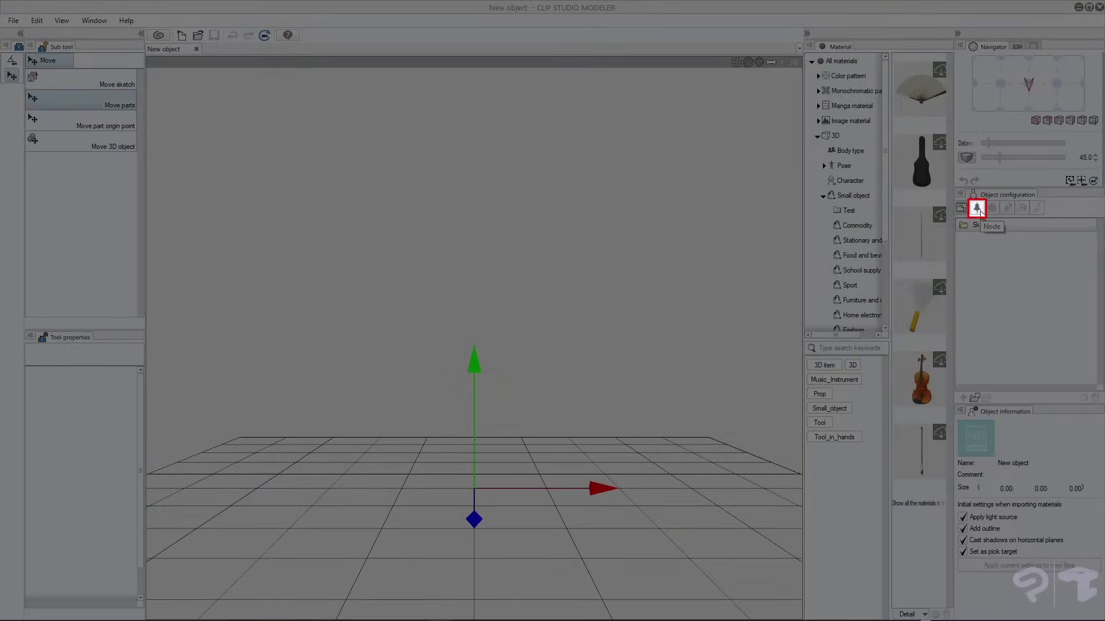
left_click(977, 208)
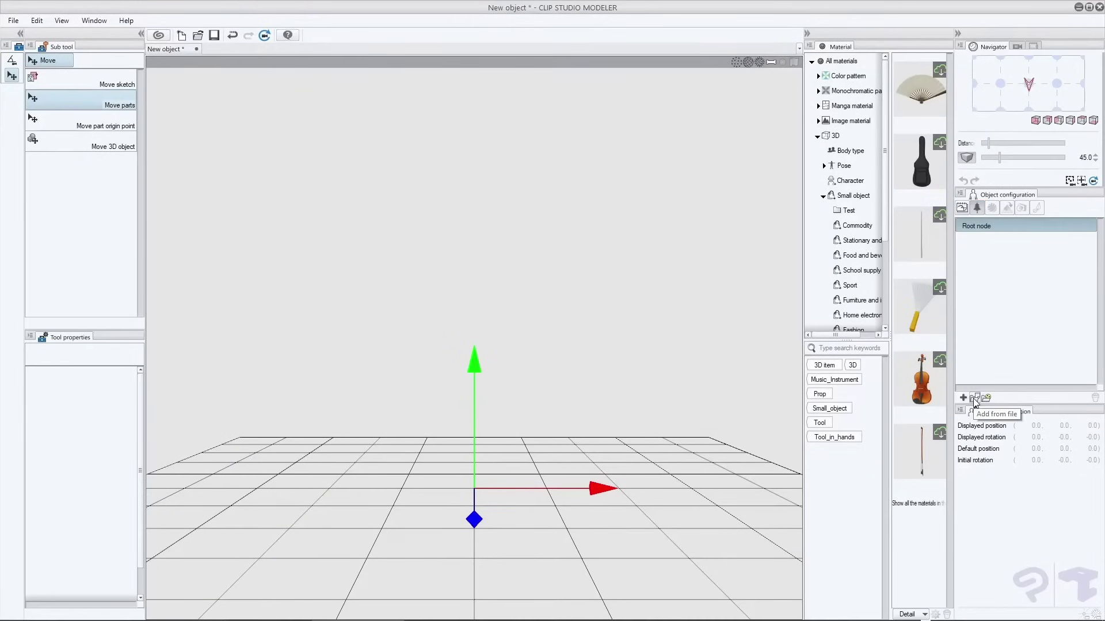
left_click(975, 399)
left_click(278, 108)
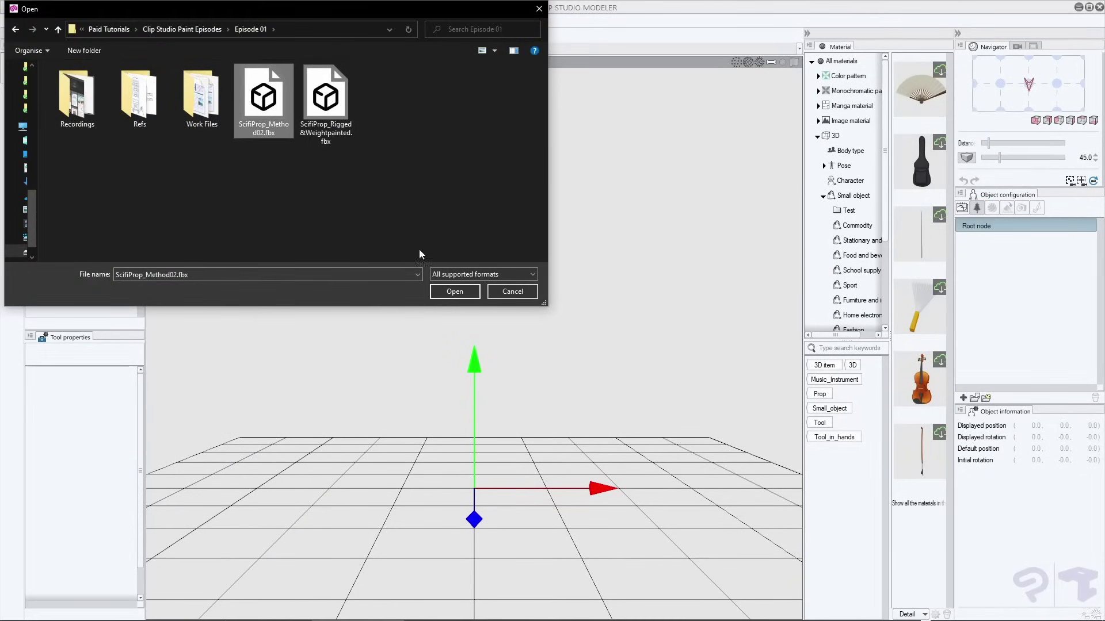
left_click(455, 291)
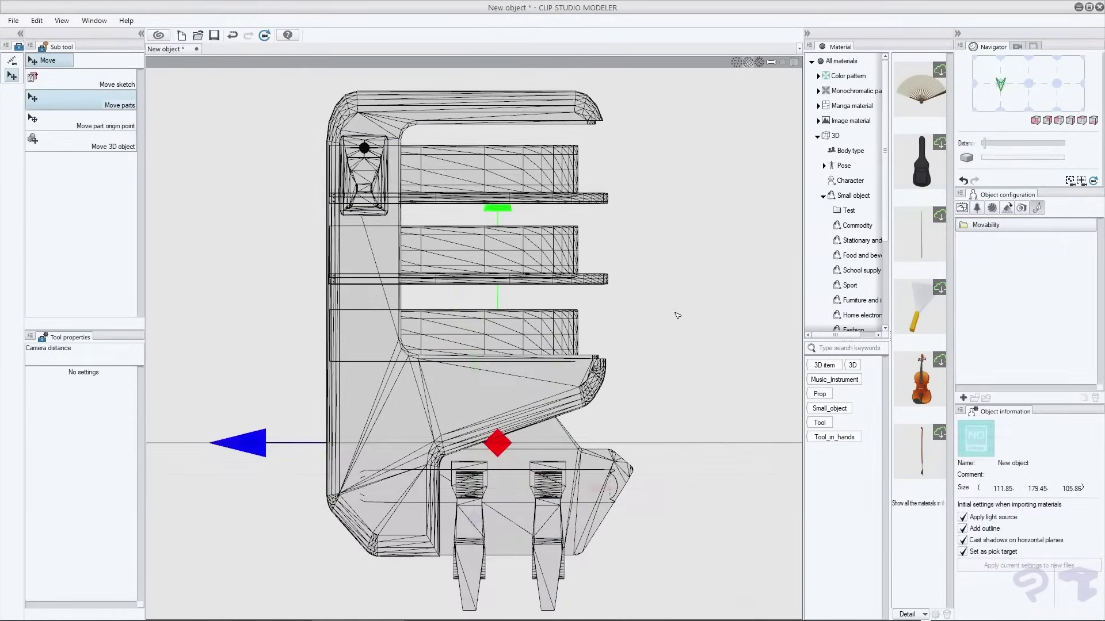
Add a 'Top Shelf' movability that slides the top shelf out, with a captured thumbnail.
left_click(557, 173)
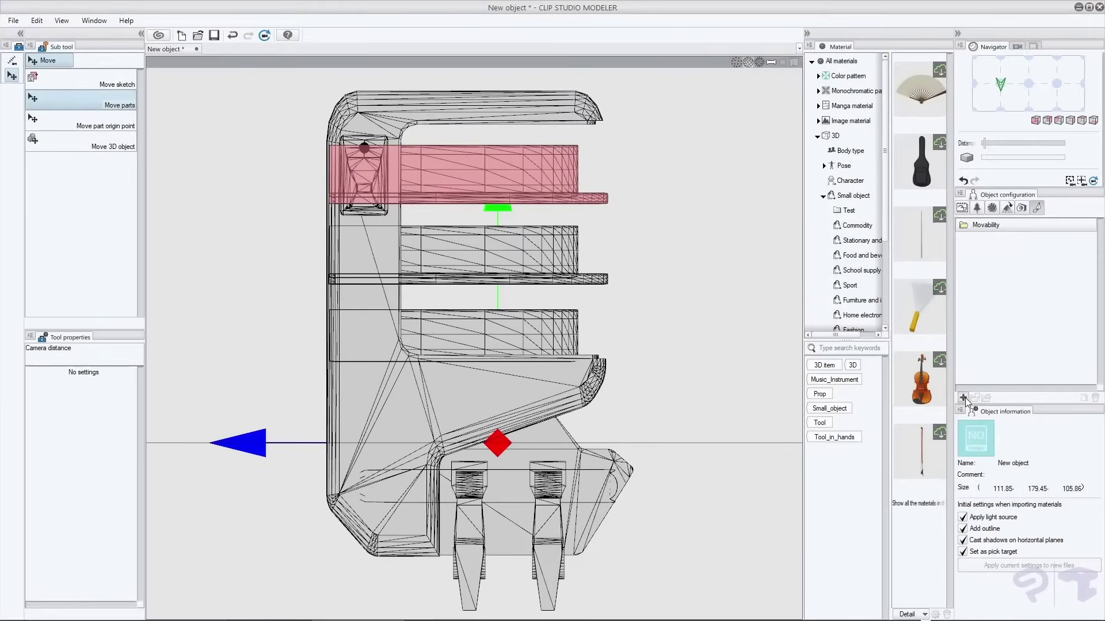
left_click(964, 399)
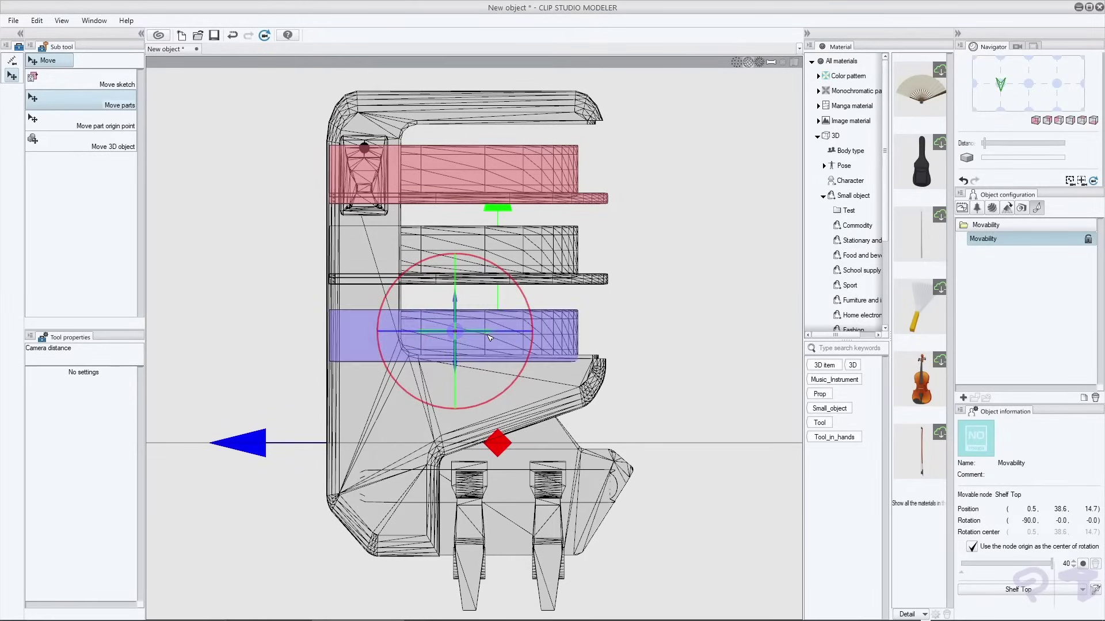
left_click_drag(487, 318, 653, 318)
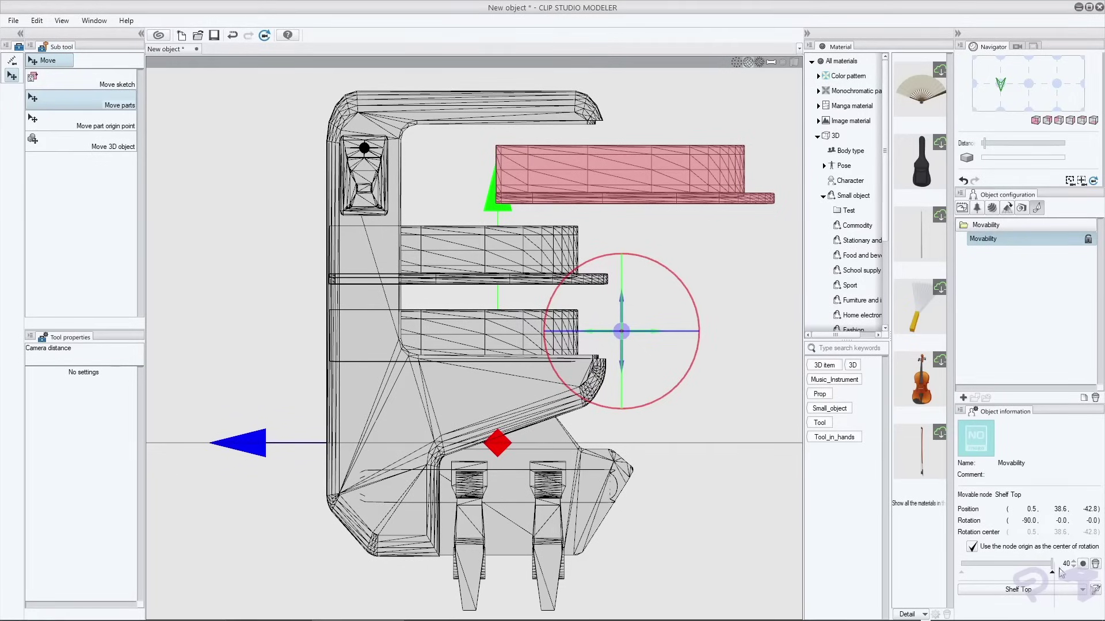
mouse_move(1052, 566)
left_mouse_down()
mouse_move(981, 563)
mouse_move(1051, 564)
left_mouse_up()
double_click(986, 237)
type("Top Shelf In/Out")
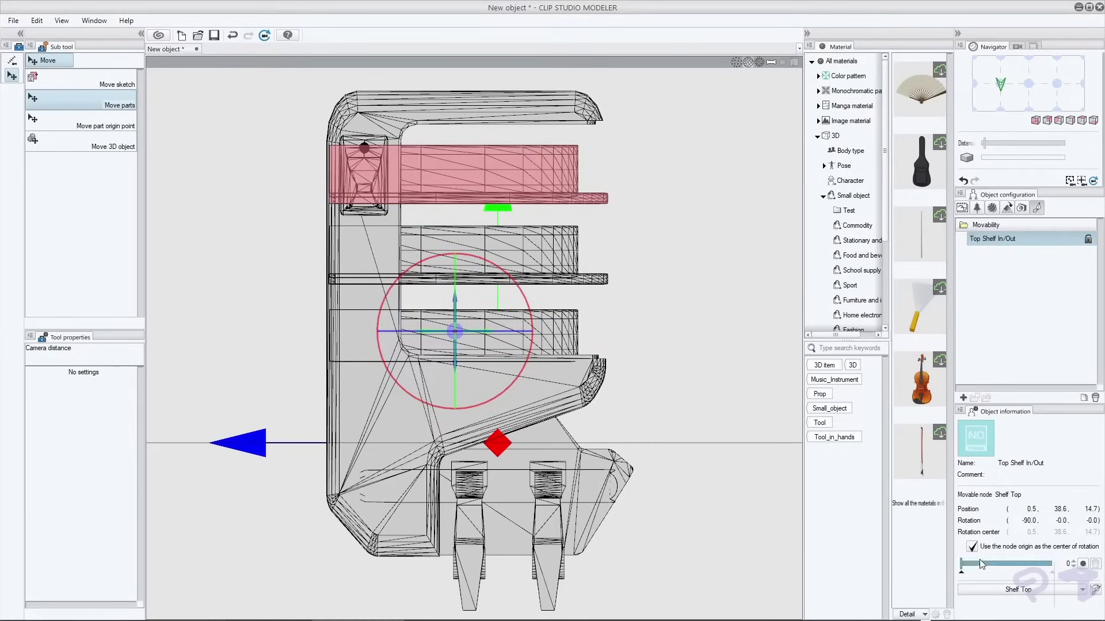
left_click_drag(981, 565, 1052, 564)
left_click(978, 443)
left_click(756, 152)
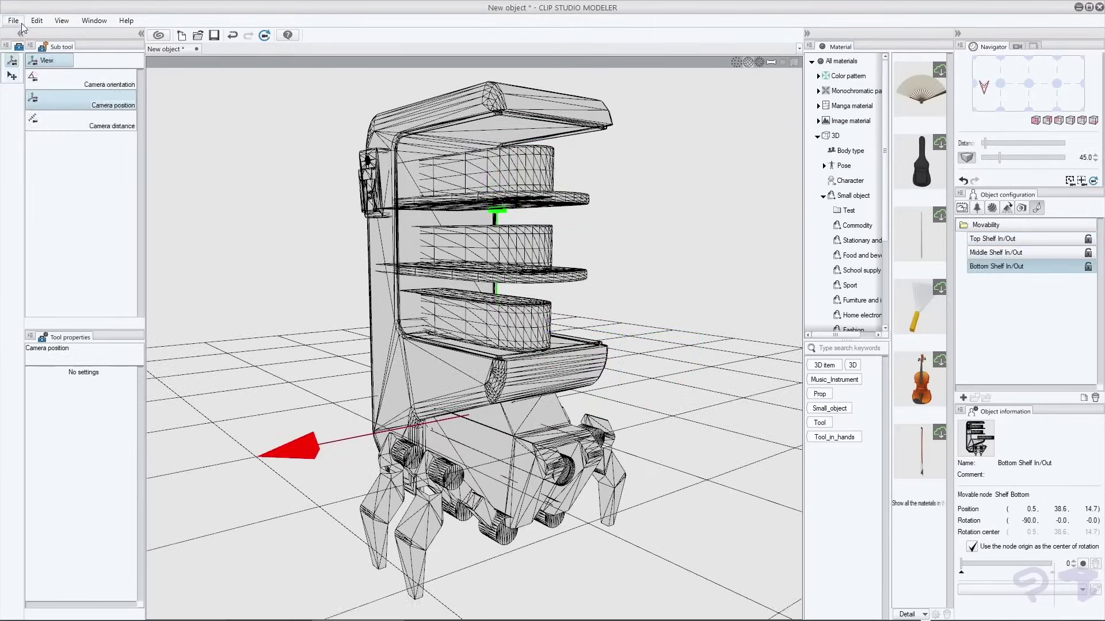
Register the model as a new material in the 3D > Small object > Test folder.
left_click(12, 20)
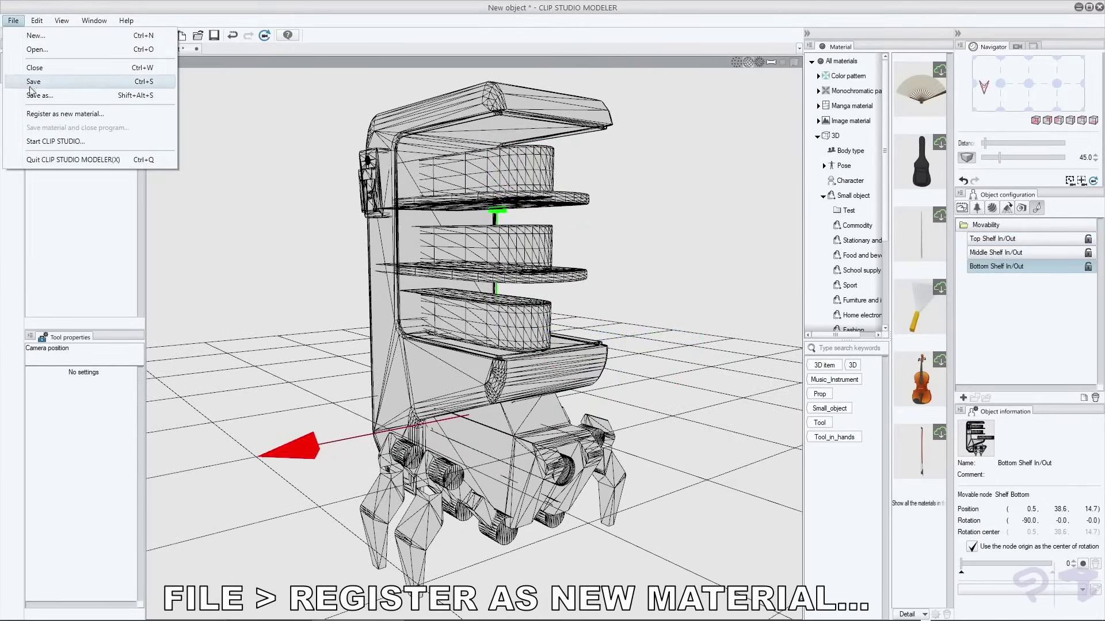
left_click(64, 113)
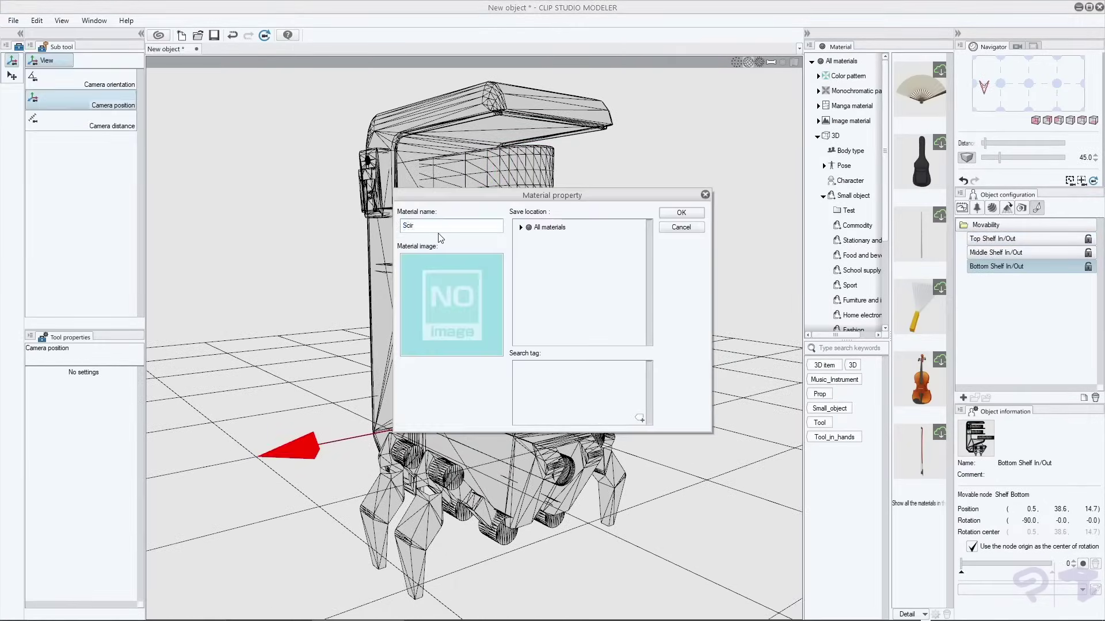
left_click(524, 227)
left_click(525, 301)
scroll(532, 287, "down", 2)
left_click(531, 279)
left_click(553, 294)
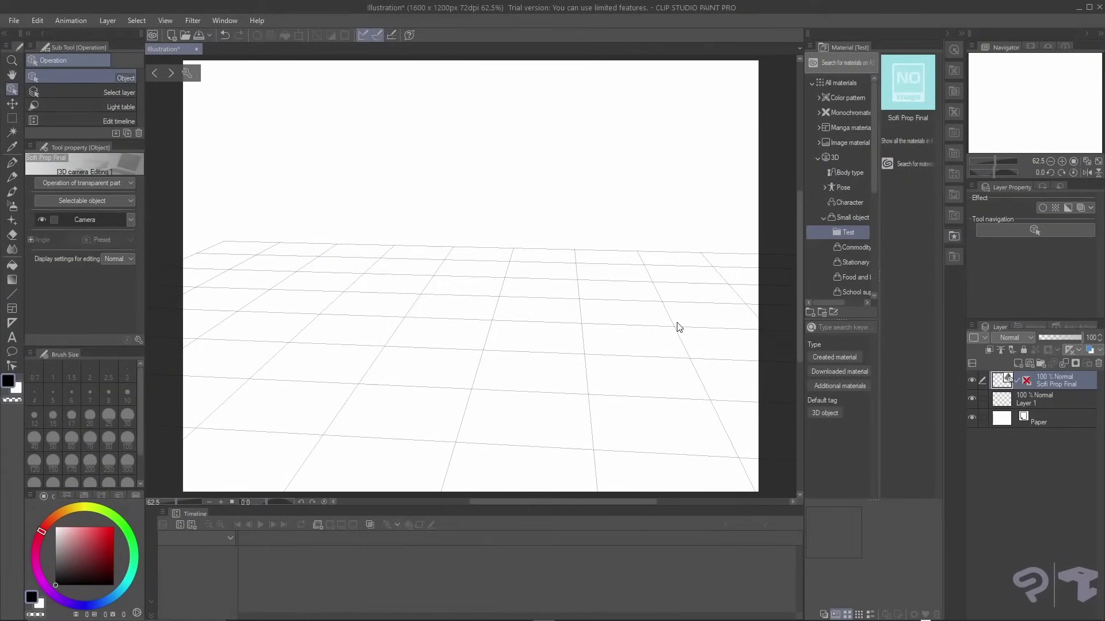
Drop Scifi Prop Final onto the canvas, view it from above, and bring up its shelf sliders.
left_click_drag(911, 92, 517, 364)
left_click_drag(684, 327, 578, 435)
scroll(652, 378, "up", 3)
scroll(651, 378, "down", 5)
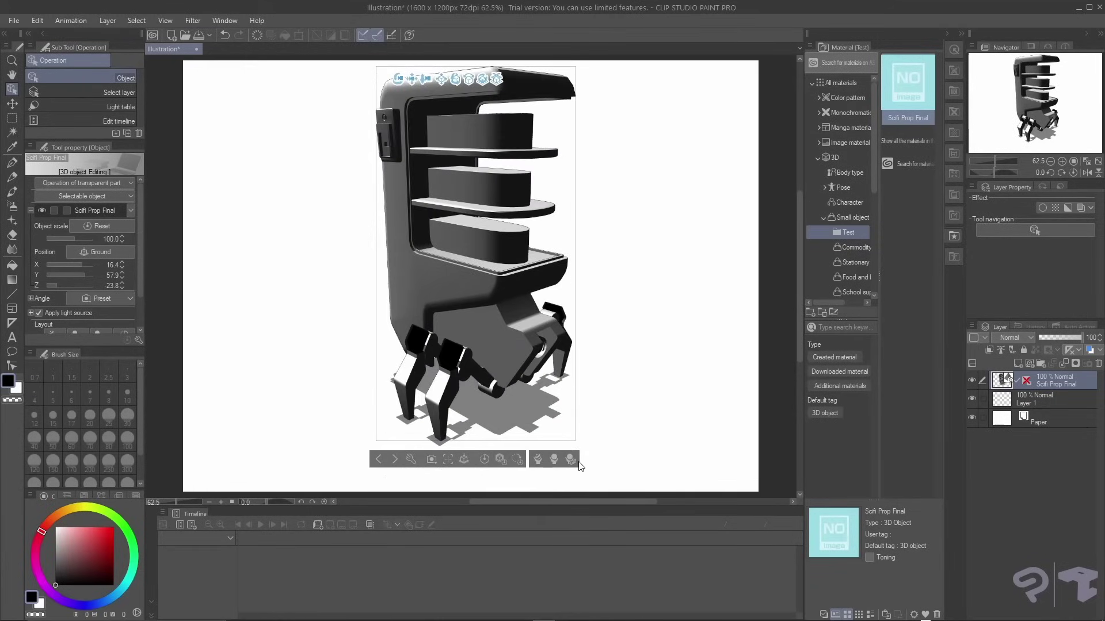
left_click(571, 460)
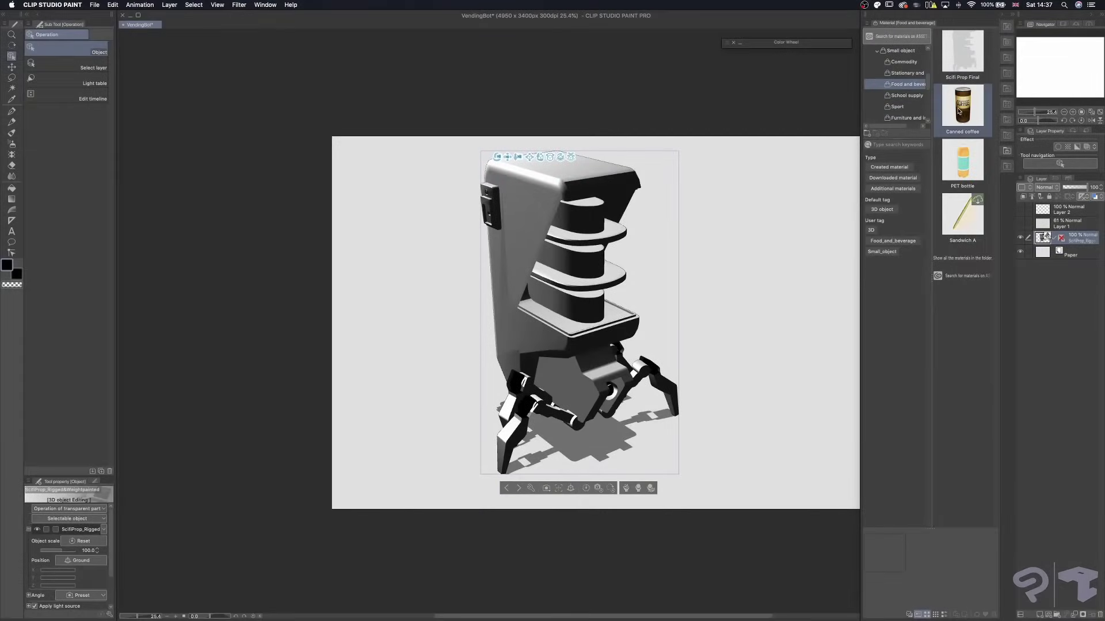
Place a Canned coffee prop on the shelf and scale it to 140.7.
left_click_drag(959, 111, 453, 224)
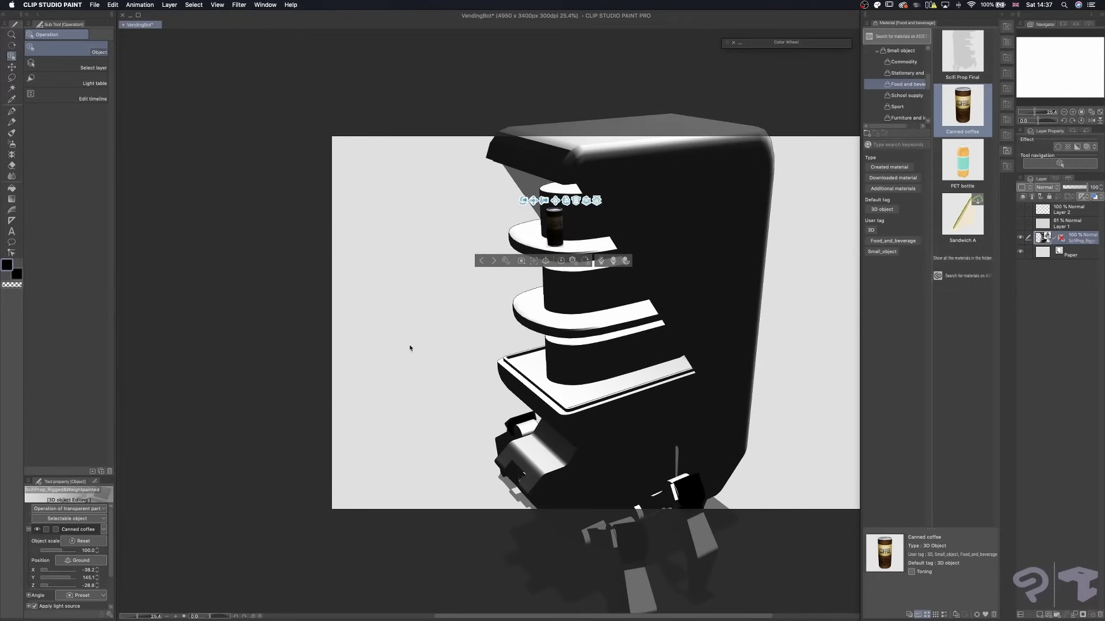
left_click_drag(63, 553, 72, 551)
mouse_move(679, 172)
left_mouse_down()
mouse_move(707, 148)
mouse_move(647, 207)
left_mouse_up()
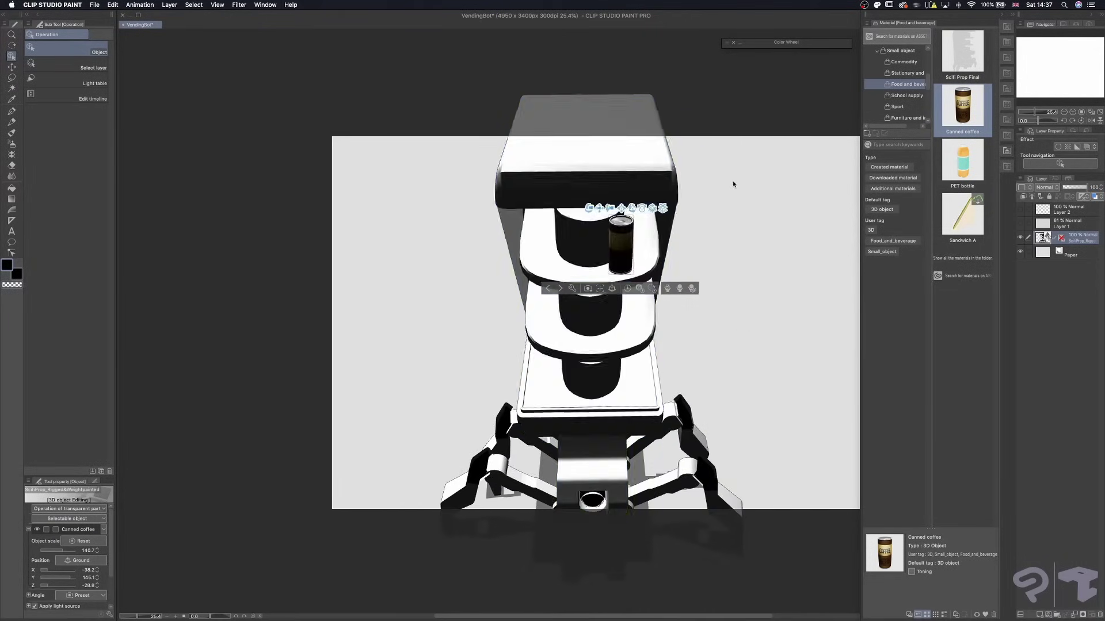
left_click_drag(707, 190, 794, 172)
Add a PET bottle prop to the shelf and scale it to 105.9.
left_click_drag(962, 161, 701, 230)
left_click_drag(588, 224, 722, 199)
left_click_drag(60, 550, 63, 553)
left_click_drag(690, 184, 727, 153)
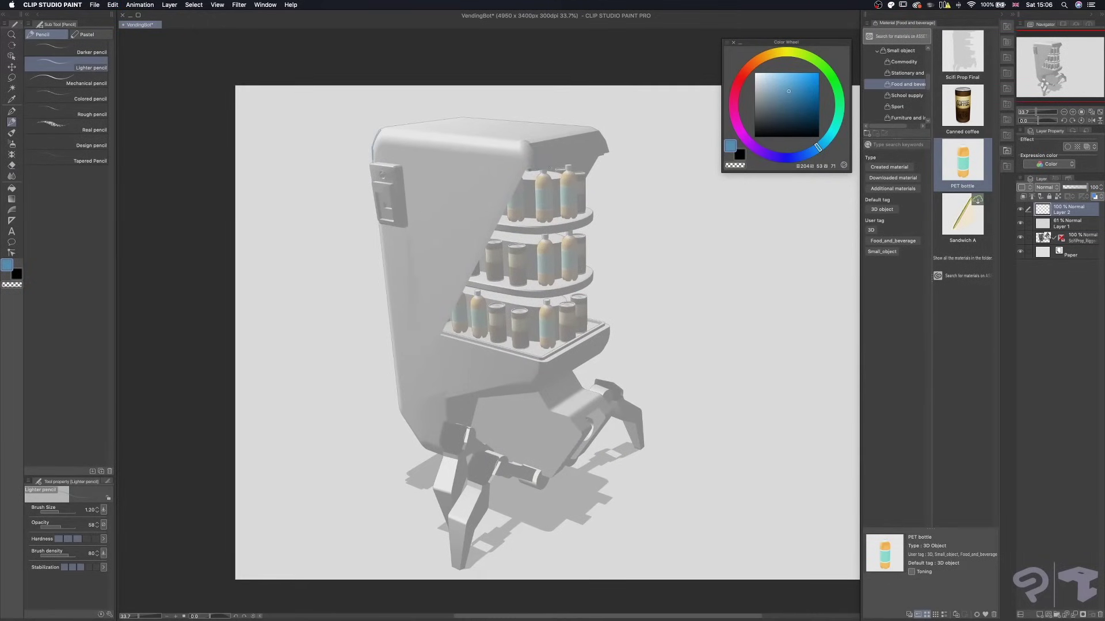
Draw blue outlines along the top-right edge, window diagonal, tray's lower edge and glass's right edge.
mouse_move(604, 136)
left_mouse_down()
mouse_move(586, 152)
mouse_move(601, 123)
mouse_move(407, 136)
mouse_move(527, 143)
mouse_move(399, 150)
mouse_move(433, 121)
mouse_move(388, 242)
mouse_move(372, 147)
mouse_move(398, 406)
left_mouse_up()
key("b")
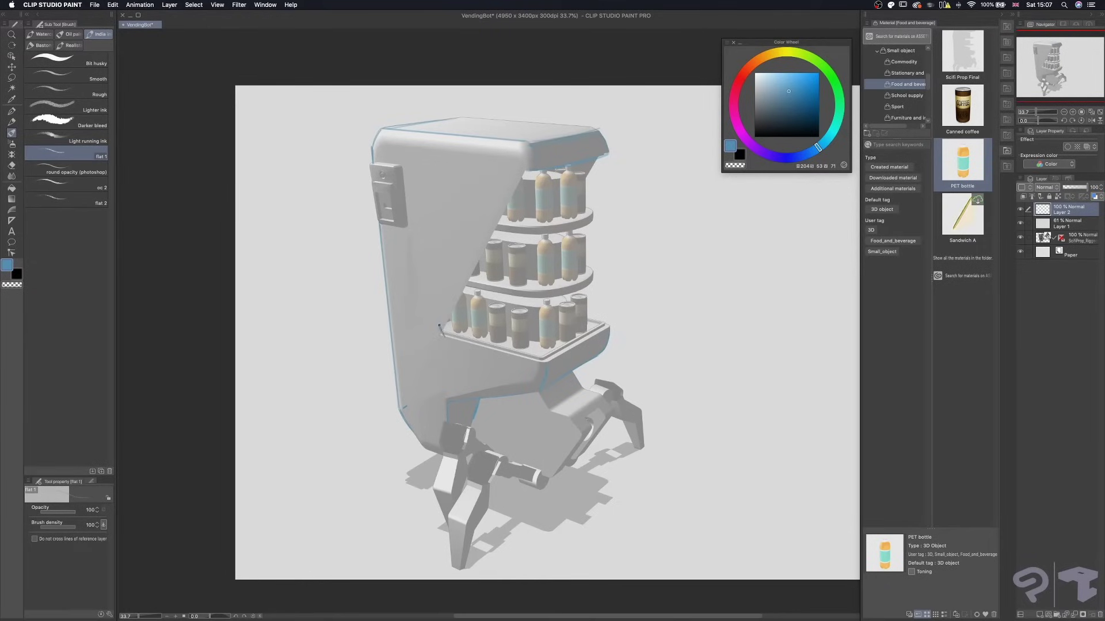
left_click_drag(443, 334, 525, 171)
left_click_drag(444, 336, 539, 362)
left_click_drag(607, 326, 607, 155)
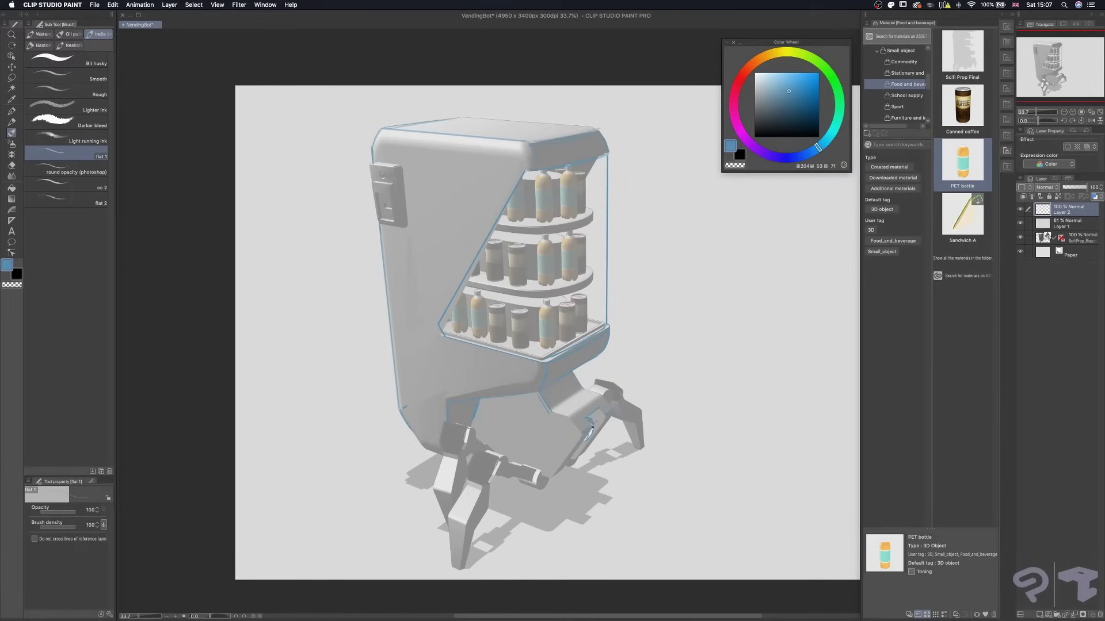
left_click_drag(600, 395, 528, 397)
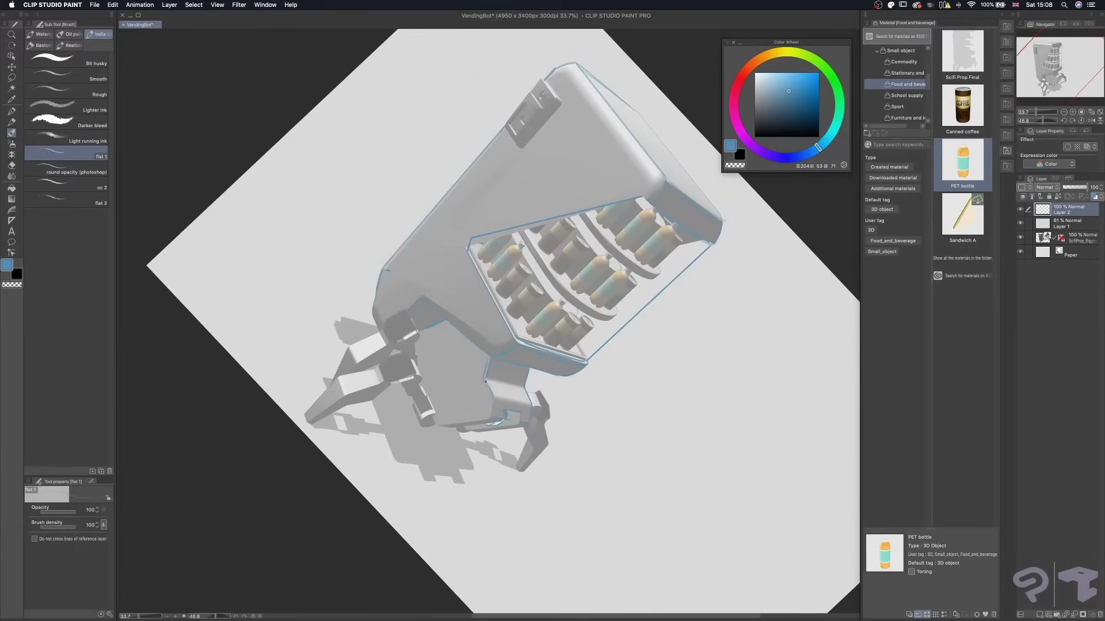
key("ctrl+@")
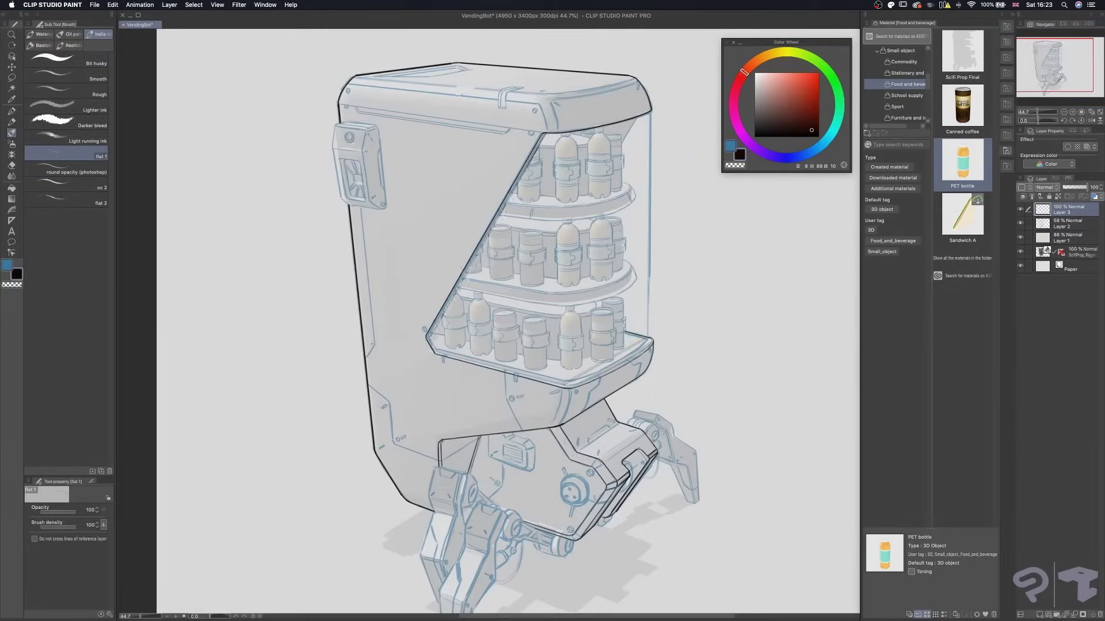
Zoom in and ink the window's diagonal and the tray's lower edge with the flat 1 brush.
scroll(489, 322, "up", 3)
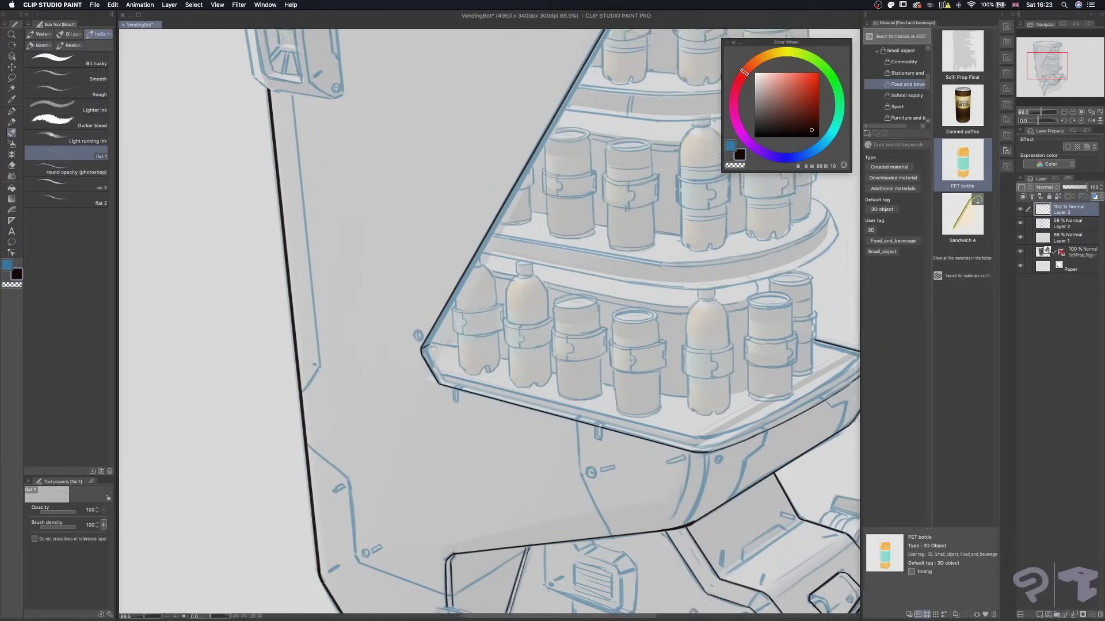
left_click_drag(411, 366, 554, 114)
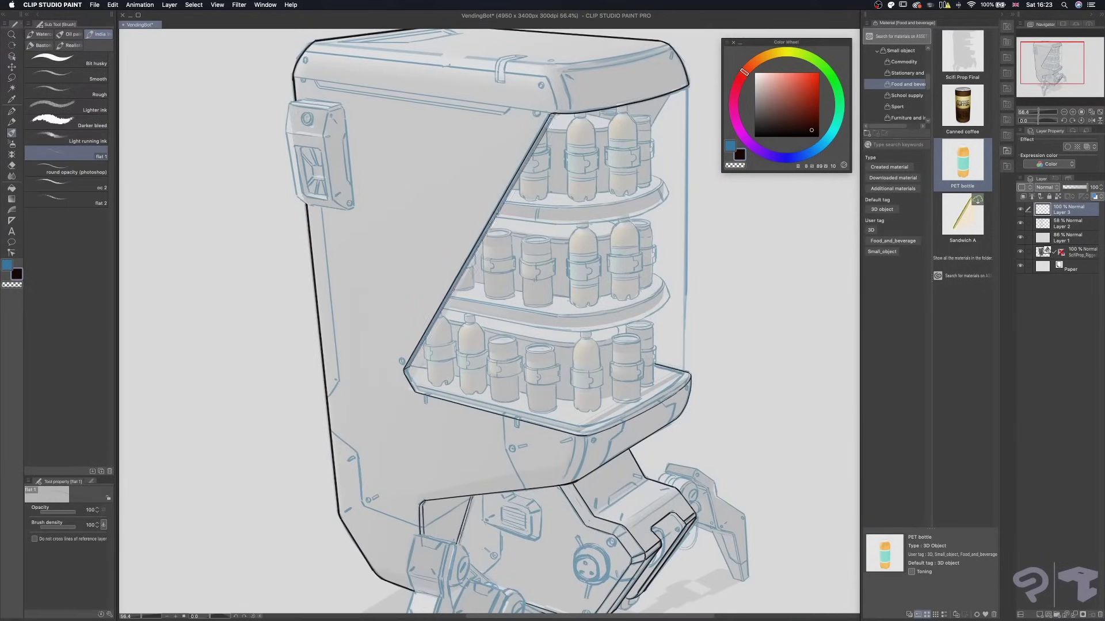
scroll(517, 322, "down", 2)
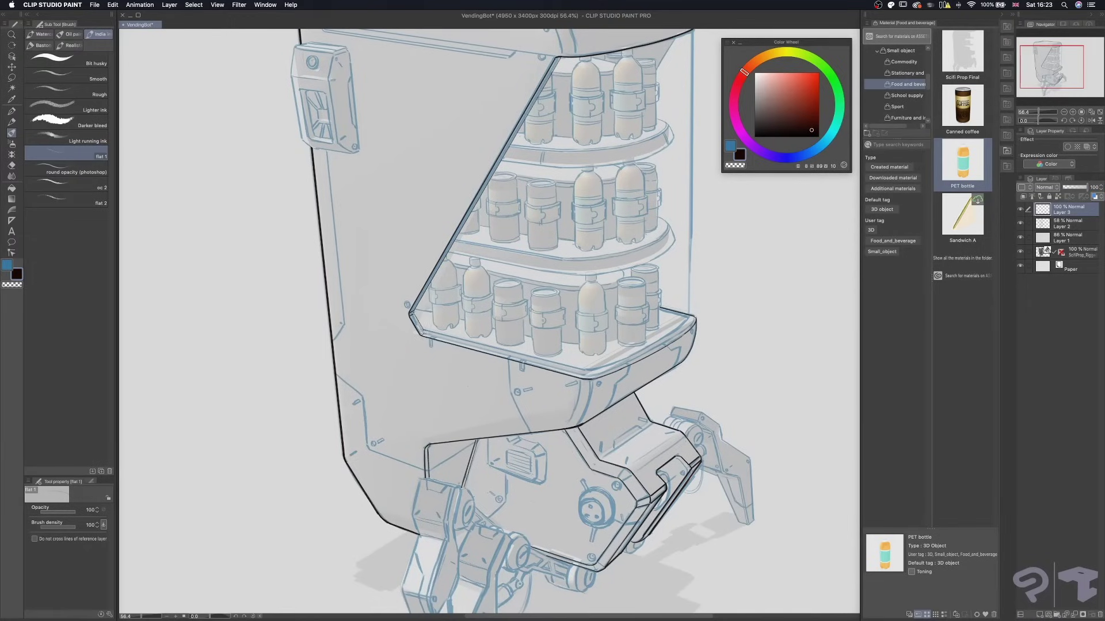
scroll(421, 338, "up", 3)
left_click_drag(428, 335, 729, 404)
scroll(582, 362, "down", 1)
scroll(489, 322, "down", 1)
scroll(489, 322, "up", 2)
scroll(585, 352, "right", 2)
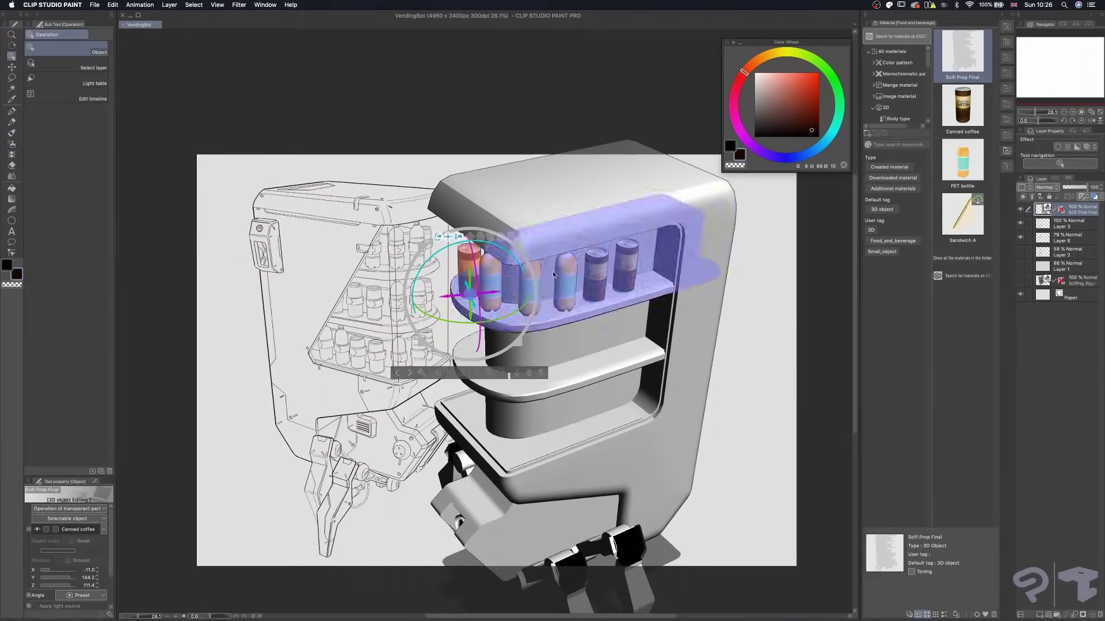
Paste a copy of the bottle row onto the lower shelf.
key("ctrl+v")
left_click_drag(482, 260, 482, 328)
left_click(405, 131)
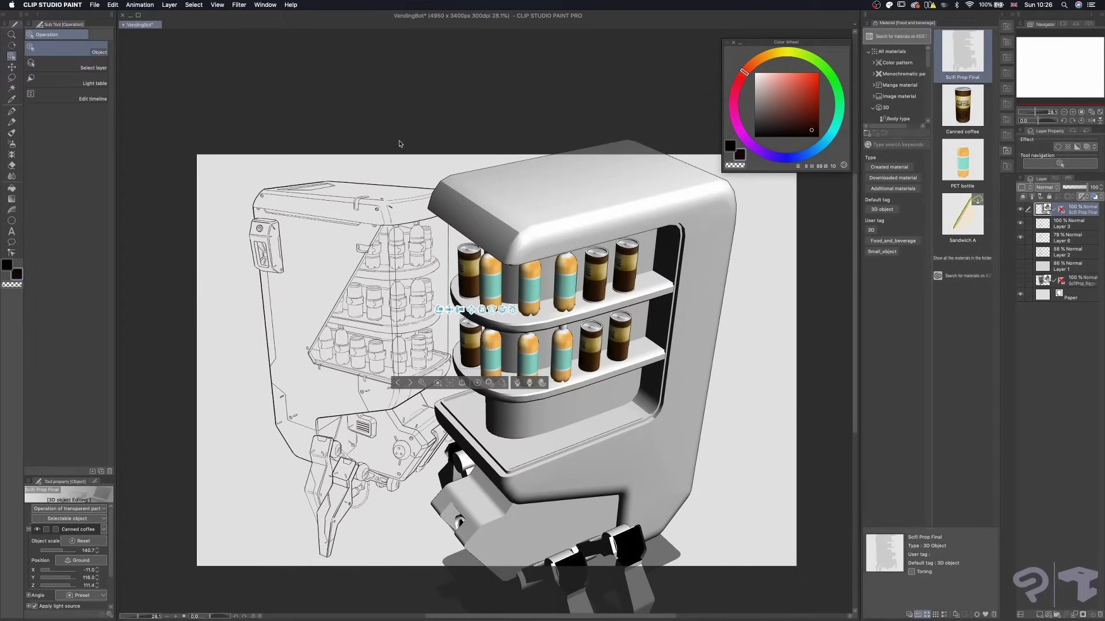
left_click(540, 386)
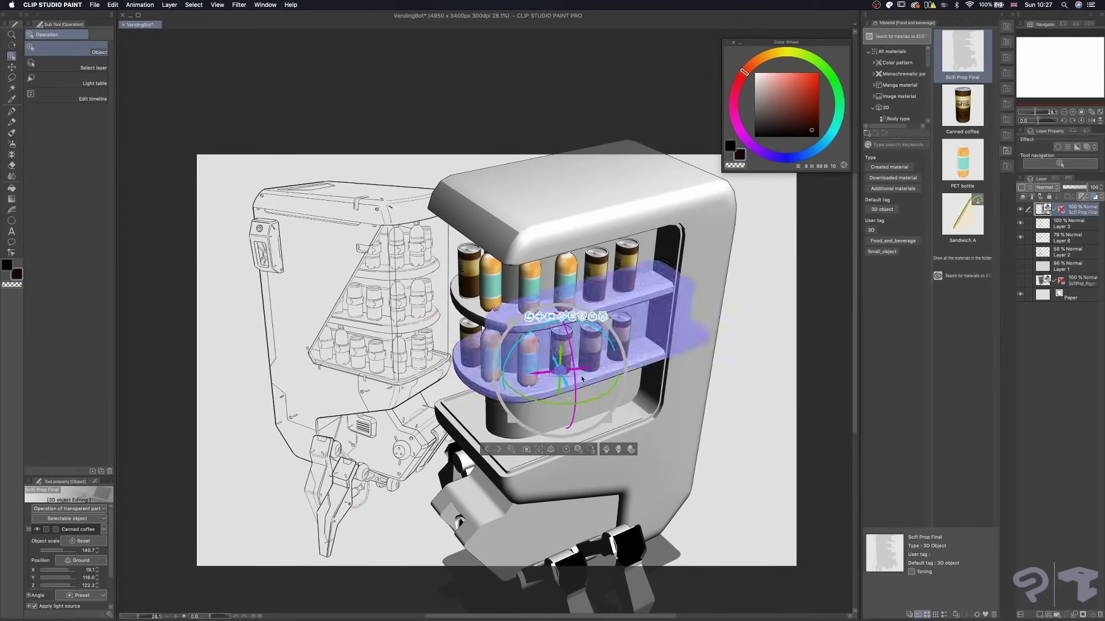
left_click(620, 332)
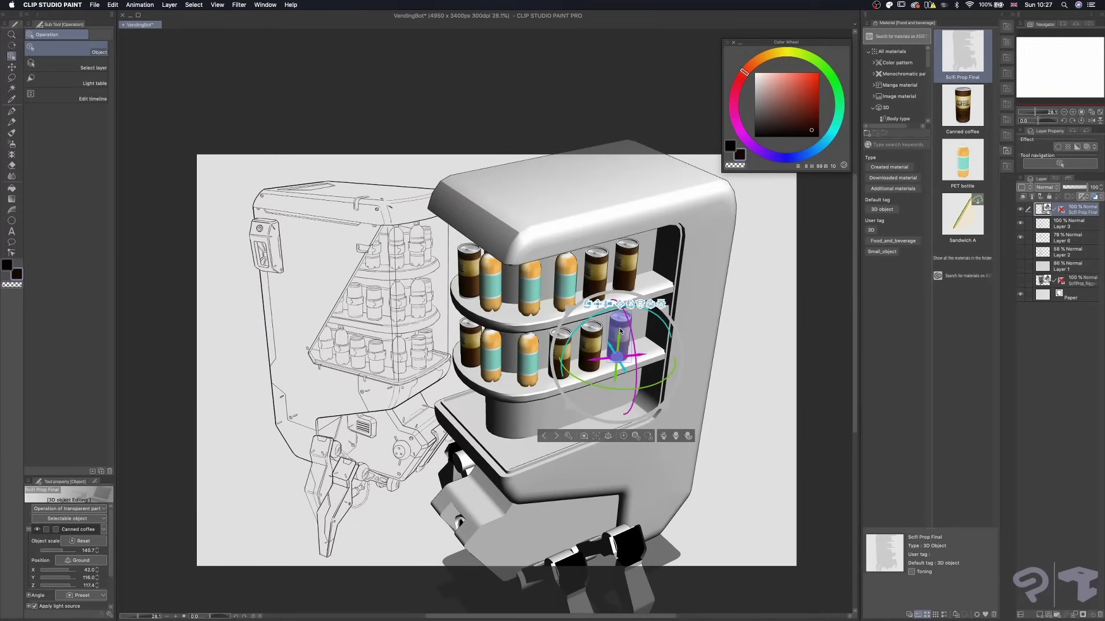
key("super+s")
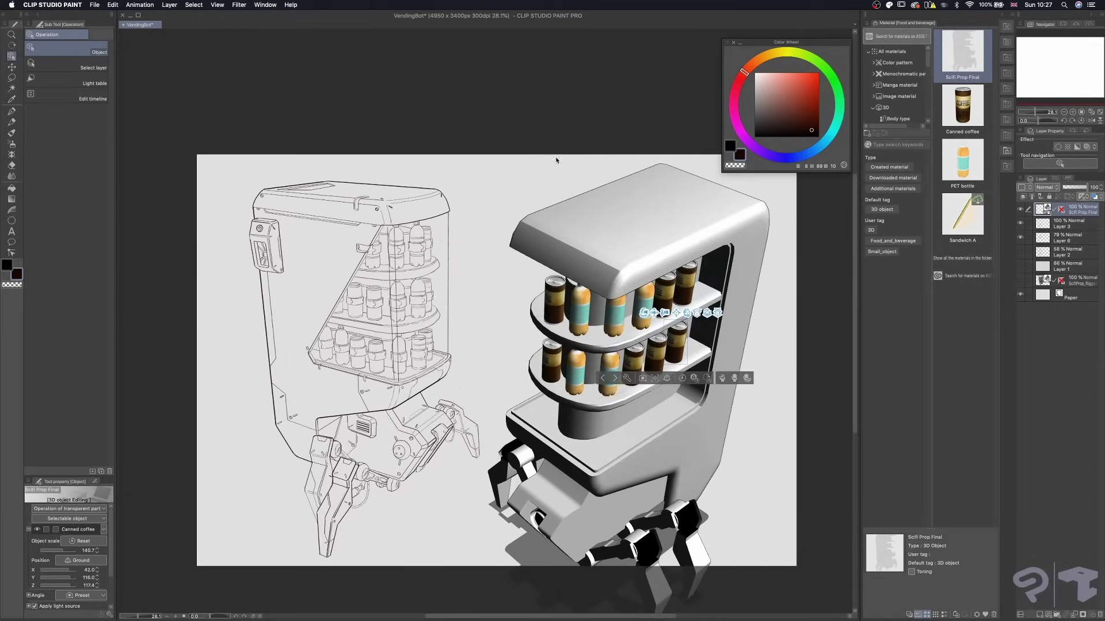
left_click_drag(563, 196, 694, 219)
Move Layer 1 to the top as a pale wash and delete it from the left half.
left_click_drag(1068, 266, 1064, 207)
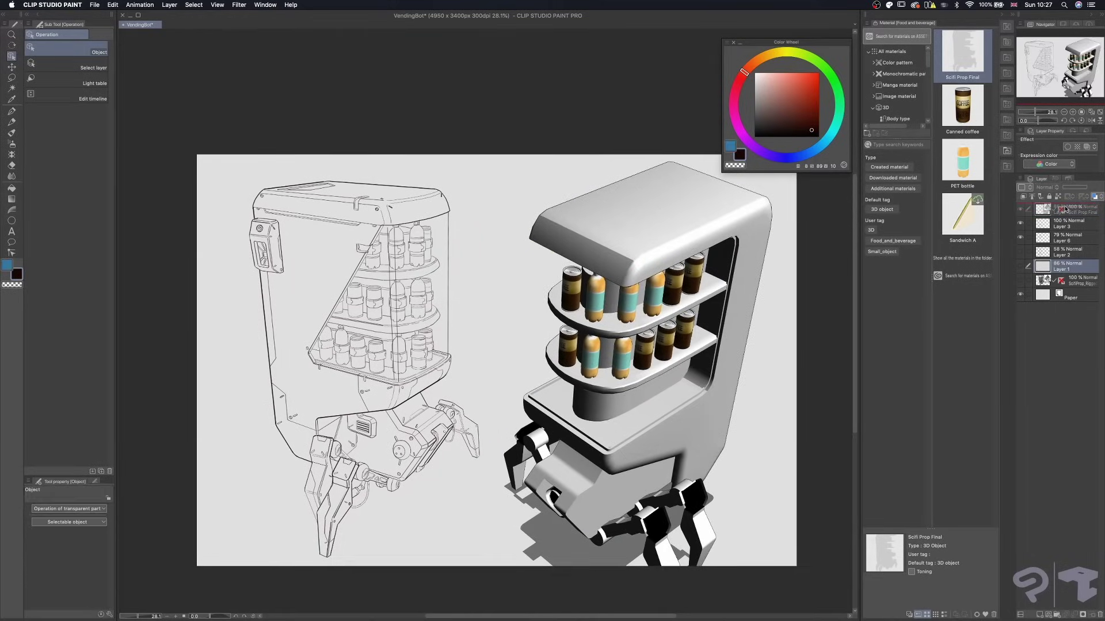
left_click(1020, 209)
key("m")
left_click(66, 52)
left_click_drag(168, 134, 494, 579)
key("Delete")
key("ctrl+d")
Add Layer 4 and save the VendingBot file.
left_click(1040, 617)
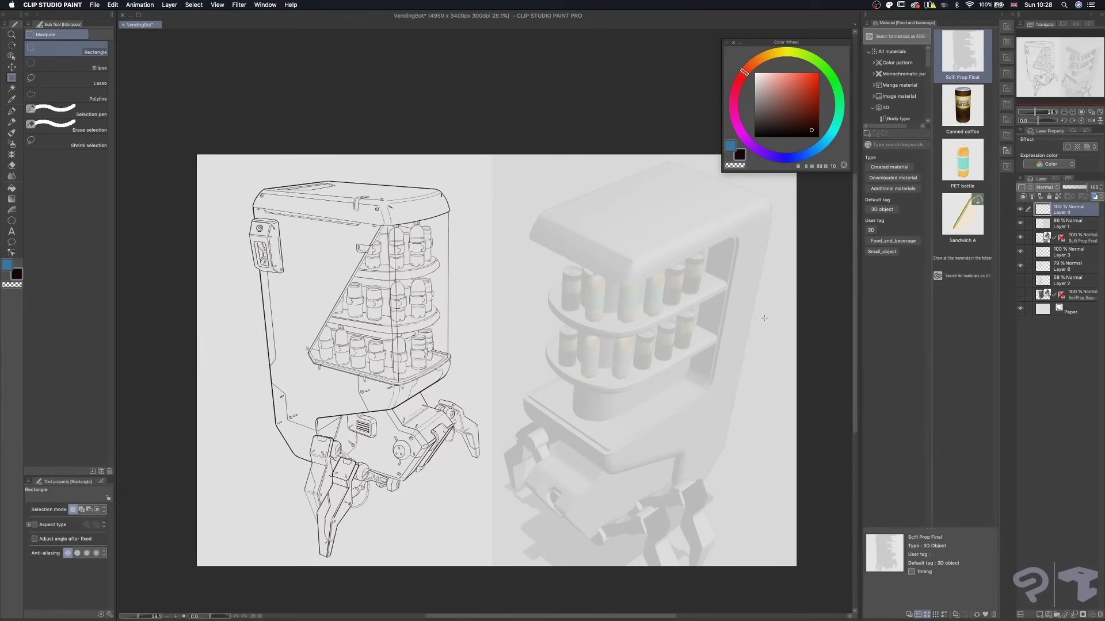
key("super+s")
key("b")
scroll(660, 241, "up", 5)
scroll(633, 265, "down", 4)
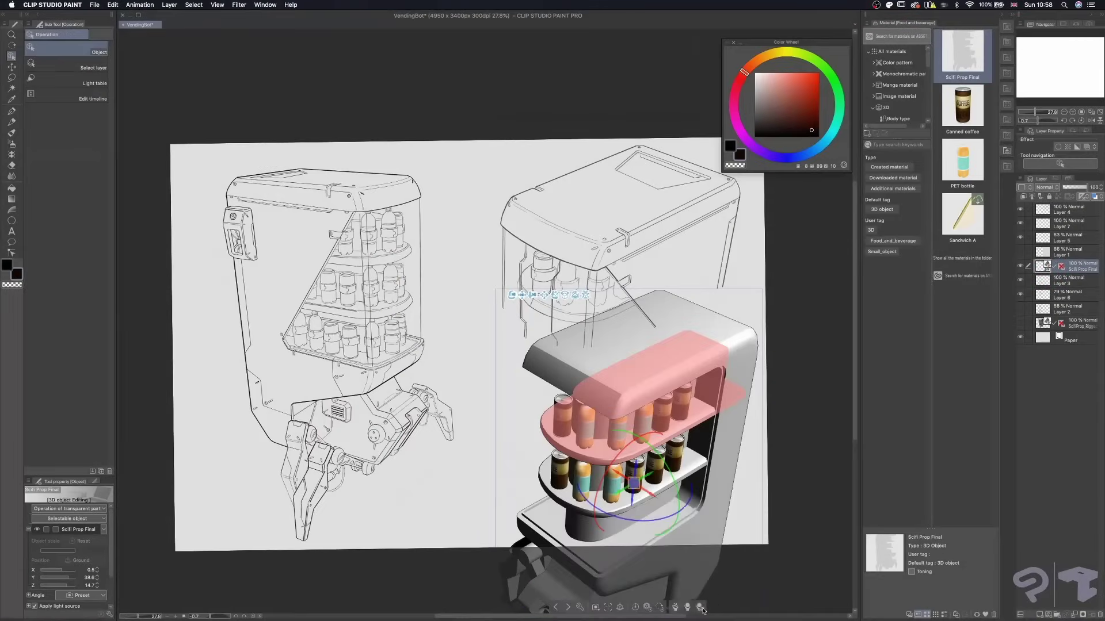
Set the Top Shelf slider to 71, close it, and rotate the view to about -51°.
left_click_drag(633, 504, 667, 504)
left_click(673, 408)
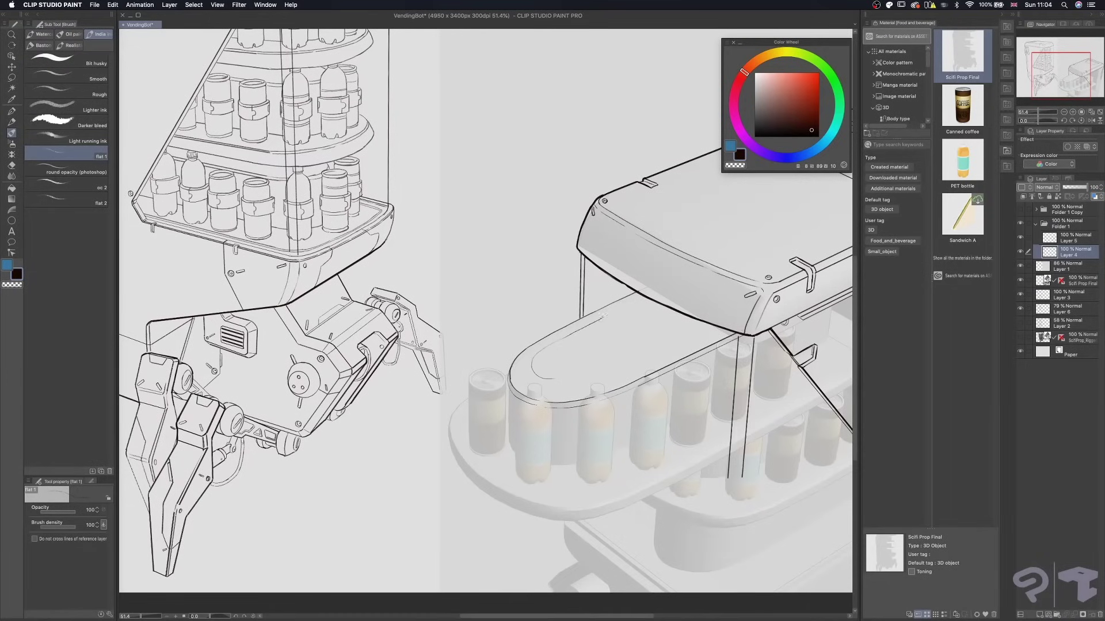
scroll(603, 317, "left", 2)
scroll(485, 311, "right", 2)
left_click_drag(485, 311, 438, 403)
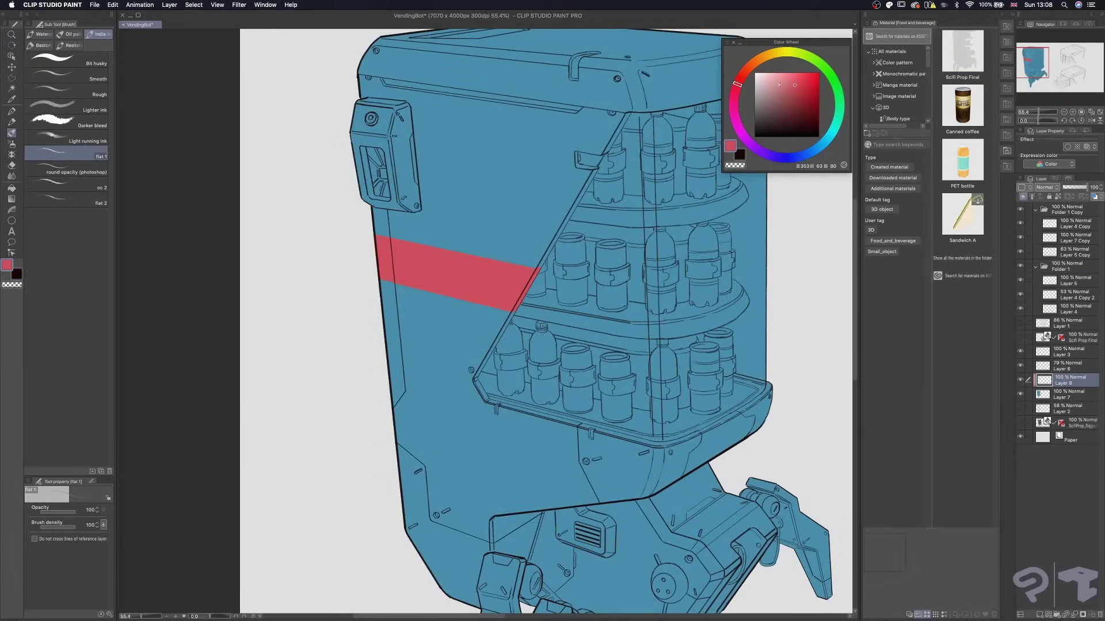
Draw near-white lines along the red band's top and lower edges.
left_click(759, 77)
left_click(537, 267, "shift")
left_click_drag(516, 311, 379, 281)
scroll(379, 281, "down", 5)
scroll(379, 282, "up", 4)
left_click(507, 324, "shift")
left_click(377, 249)
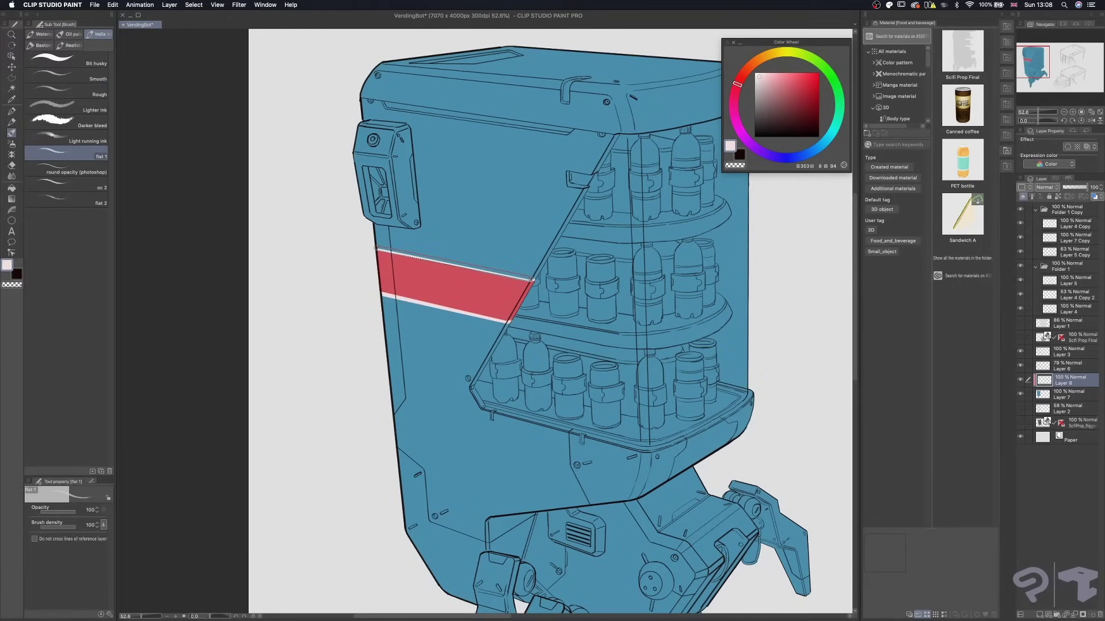
left_click(534, 280, "shift")
scroll(567, 358, "down", 5)
scroll(567, 358, "up", 3)
scroll(738, 463, "up", 2)
Paint dark navy shading across the robot's underside plate.
key("b")
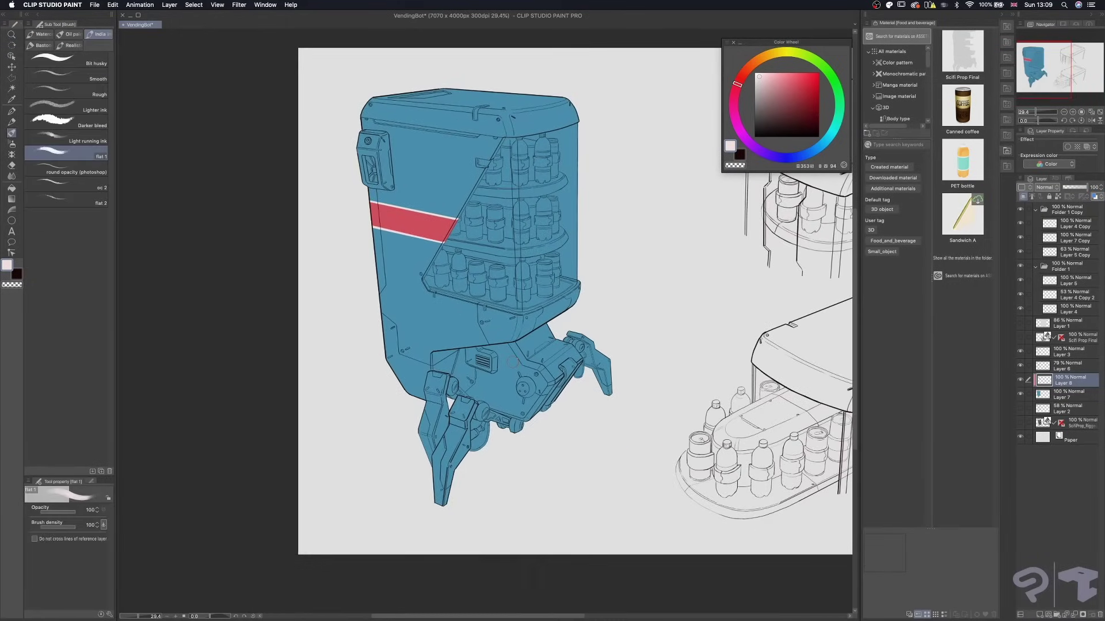
left_click(546, 333, "alt")
left_click(792, 118)
left_click_drag(507, 371, 538, 354)
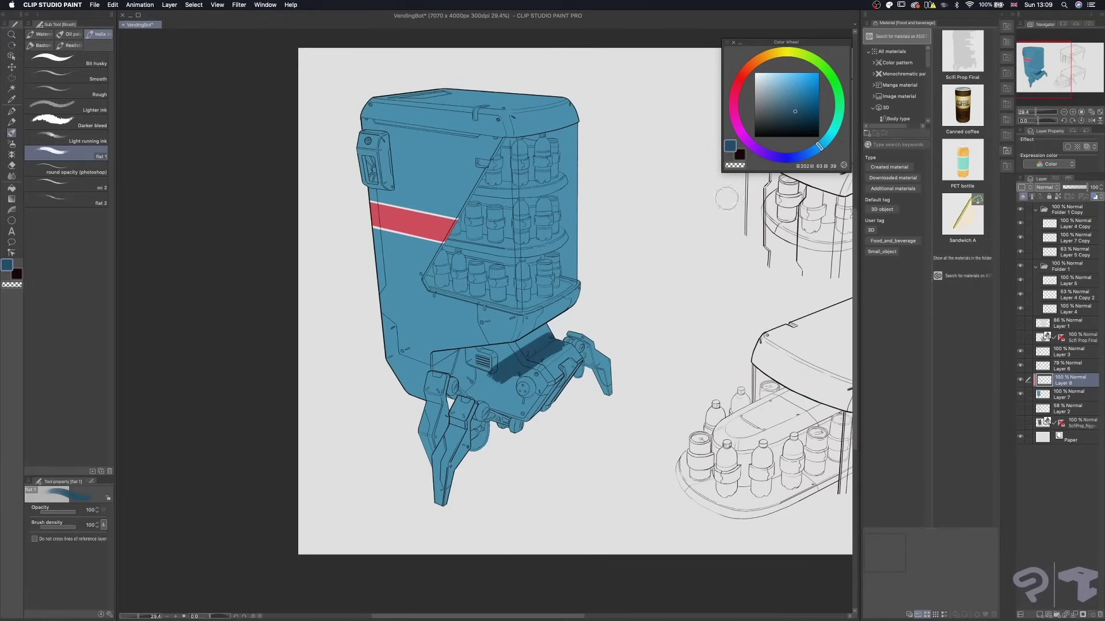
left_click(518, 368, "alt")
left_click_drag(489, 385, 545, 366)
scroll(575, 391, "down", 2)
scroll(552, 369, "up", 3)
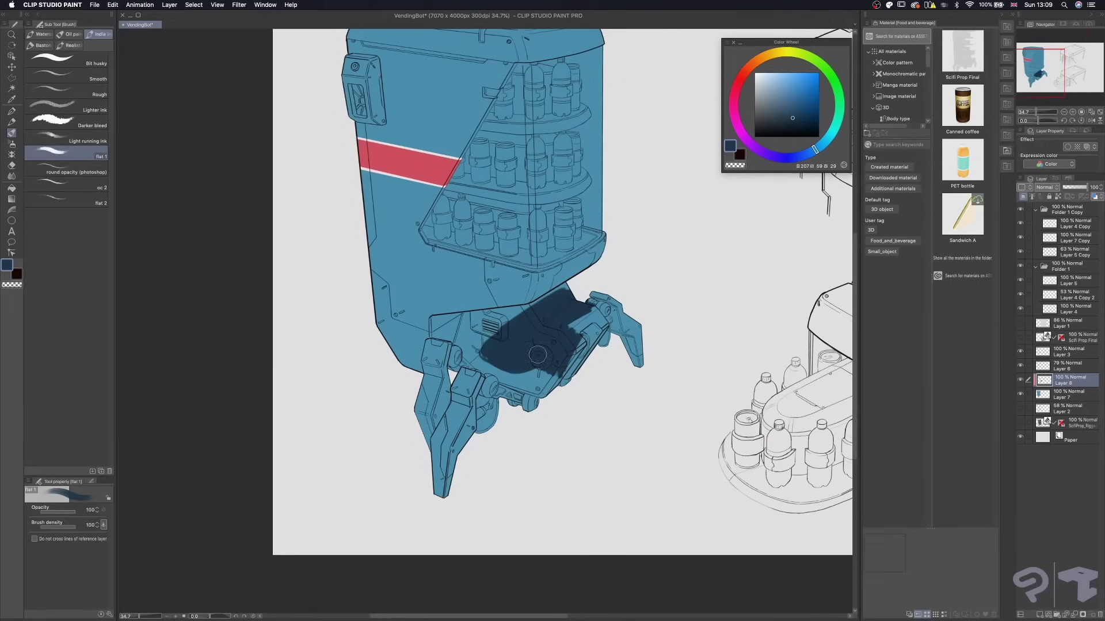
mouse_move(466, 311)
left_mouse_down()
mouse_move(571, 282)
mouse_move(577, 371)
mouse_move(489, 375)
mouse_move(538, 340)
left_mouse_up()
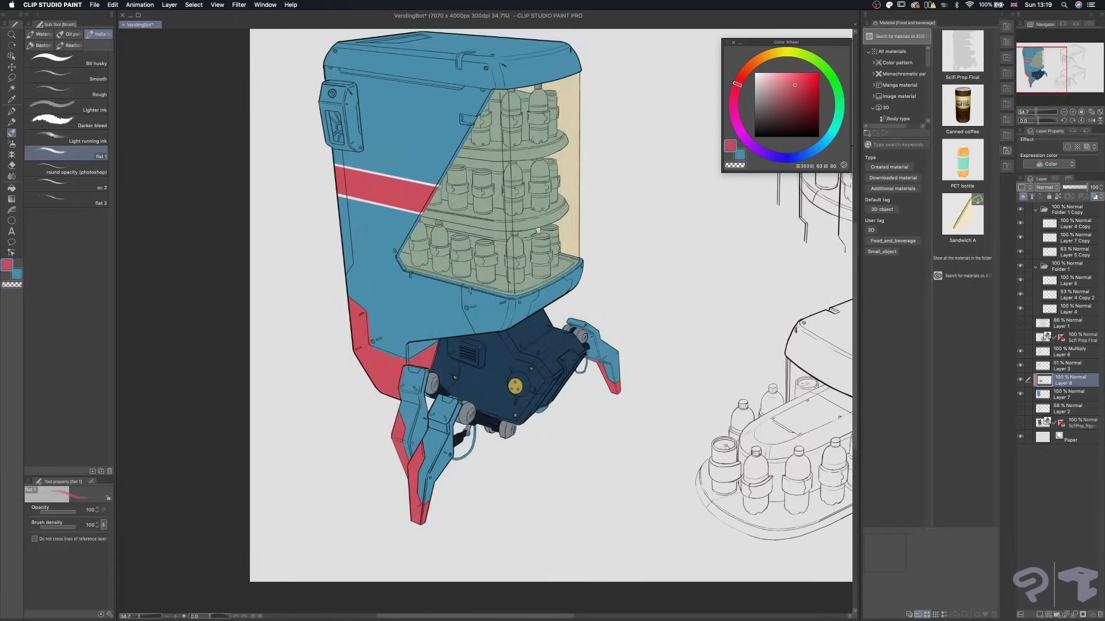
Fill the side latch with dark navy, with the view reset to 29.4% zoom.
key("r")
left_click_drag(357, 322, 305, 370)
key("b")
key("x")
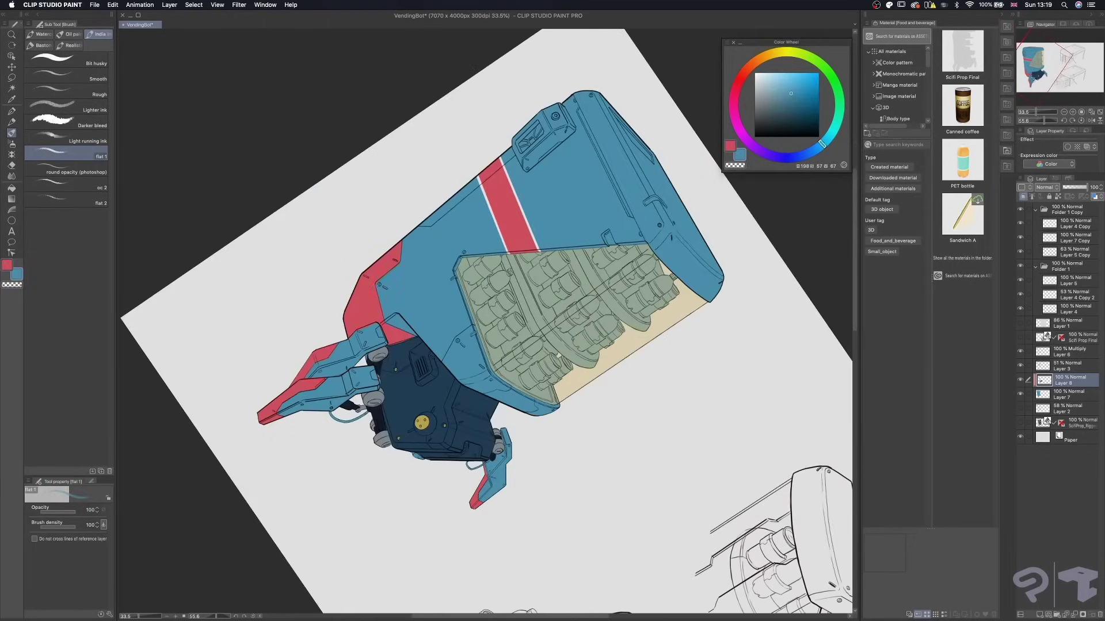
left_click(511, 404, "alt")
mouse_move(518, 404)
left_mouse_down()
mouse_move(402, 404)
mouse_move(510, 404)
mouse_move(567, 492)
left_mouse_up()
key("b")
left_click_drag(409, 263, 411, 311)
mouse_move(380, 260)
left_mouse_down()
mouse_move(392, 313)
mouse_move(393, 303)
left_mouse_up()
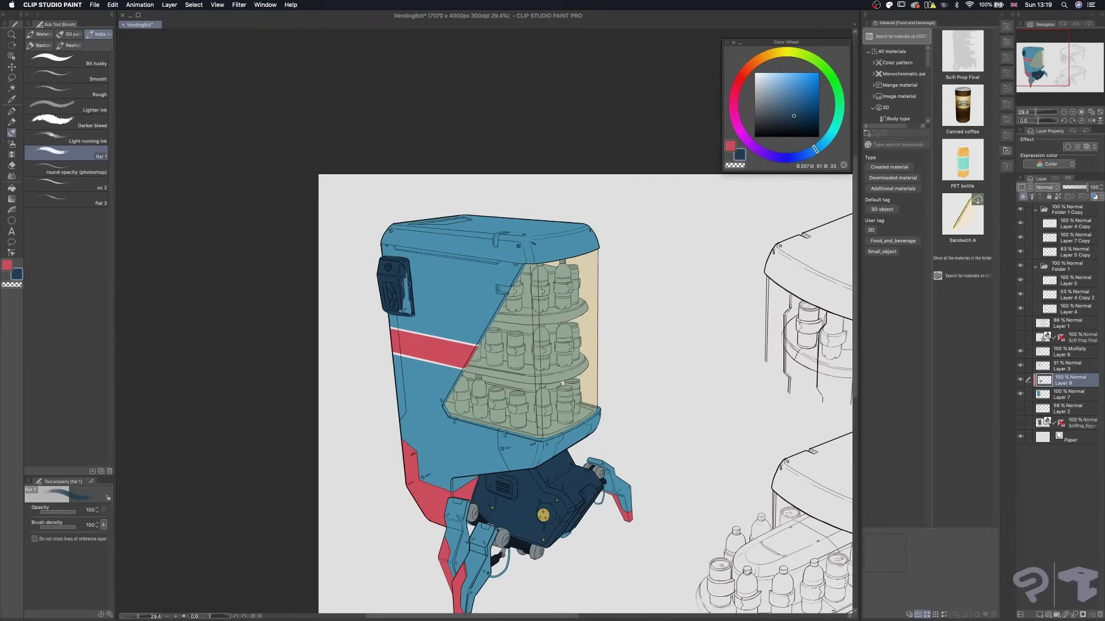
Pick grey, red and then yellow painting colours and rotate the view about 43°.
key("b")
scroll(437, 325, "right", 3)
key("b")
scroll(486, 379, "up", 5)
scroll(487, 380, "up", 2)
left_click(738, 319, "alt")
left_click(437, 373, "alt")
left_click(426, 390, "alt")
left_click_drag(426, 390, 478, 443, "shift")
left_click(502, 496, "alt")
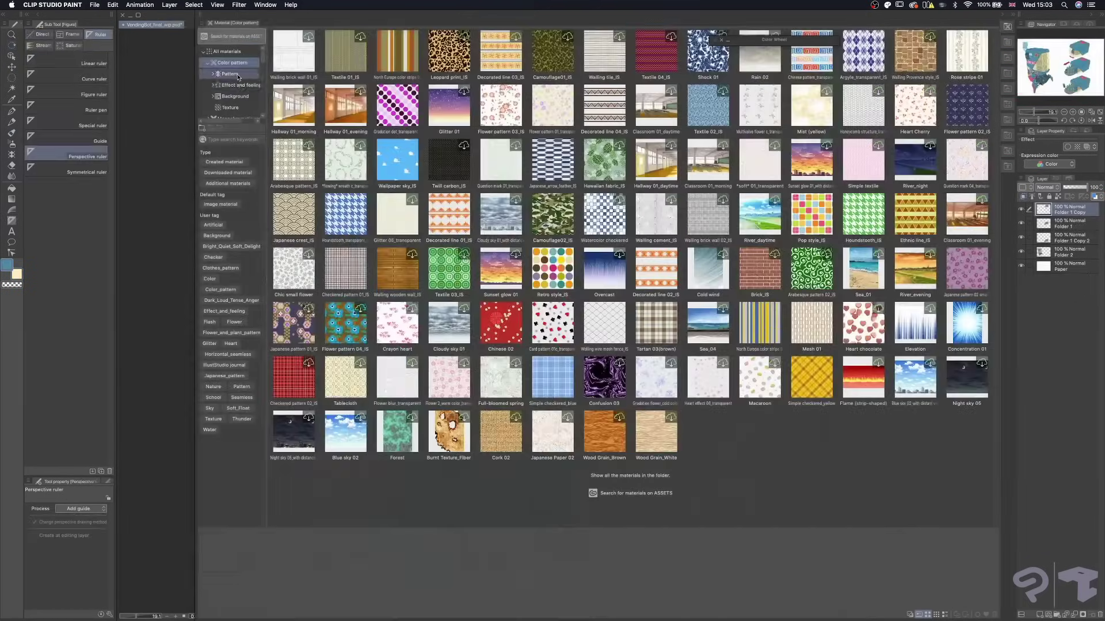
Browse the Pattern, Effect and Background materials, then fill a circular selection beside the robot.
left_click(237, 75)
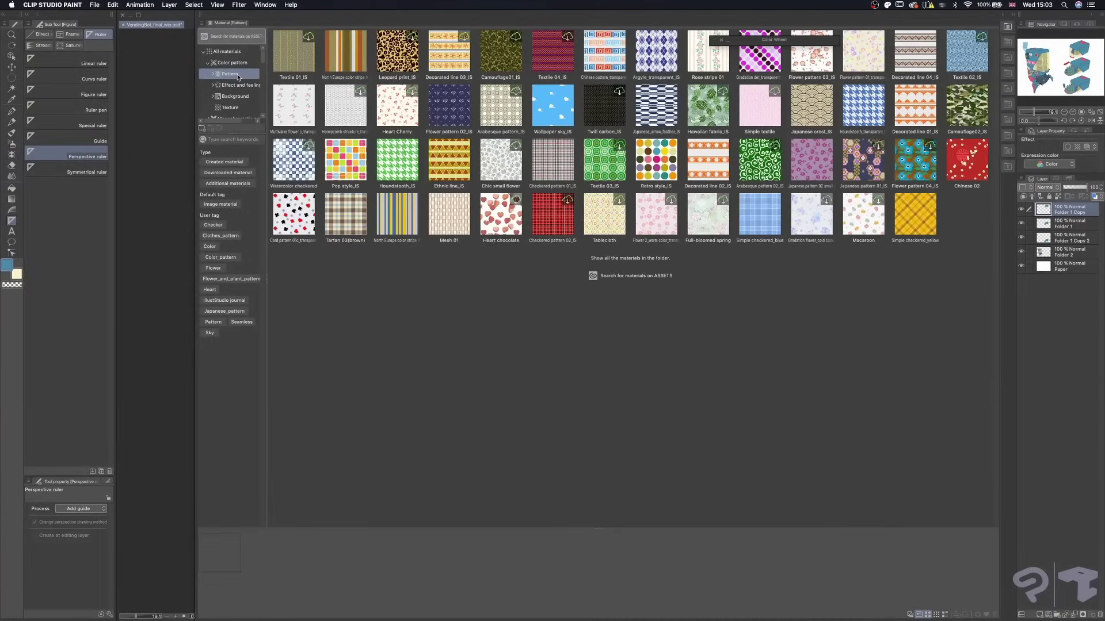
left_click(251, 86)
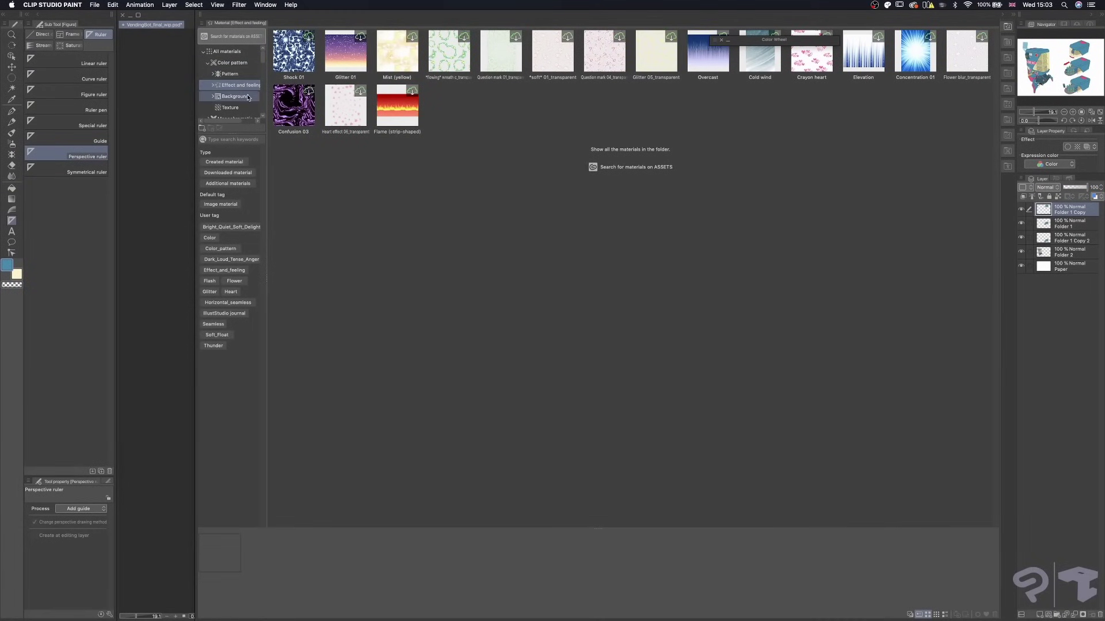
left_click(249, 97)
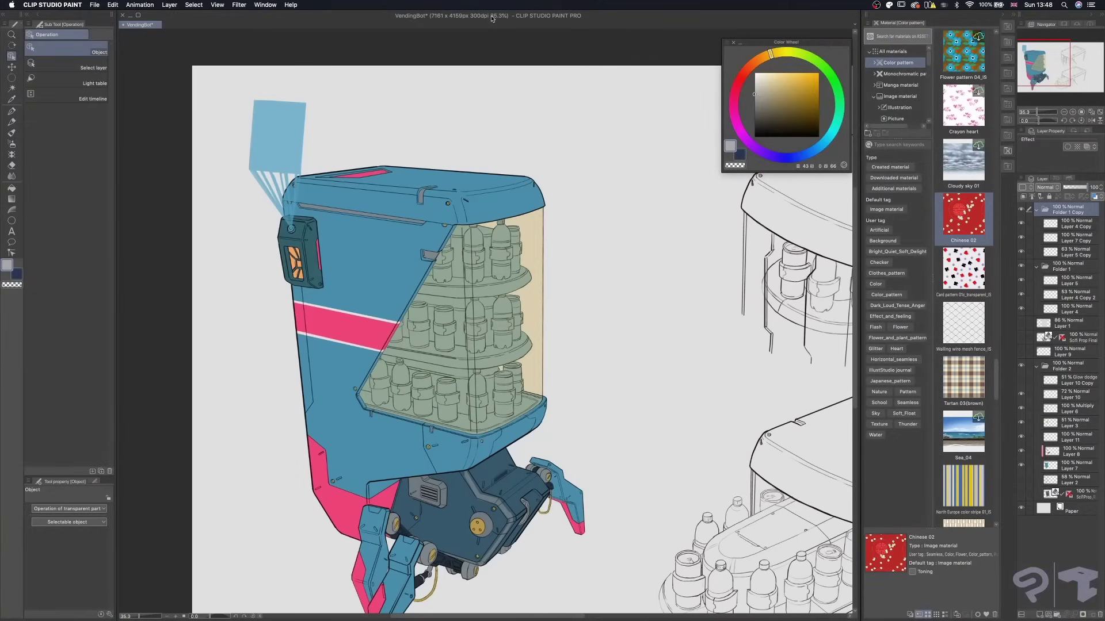
key("ctrl+z")
key("alt+BackSpace")
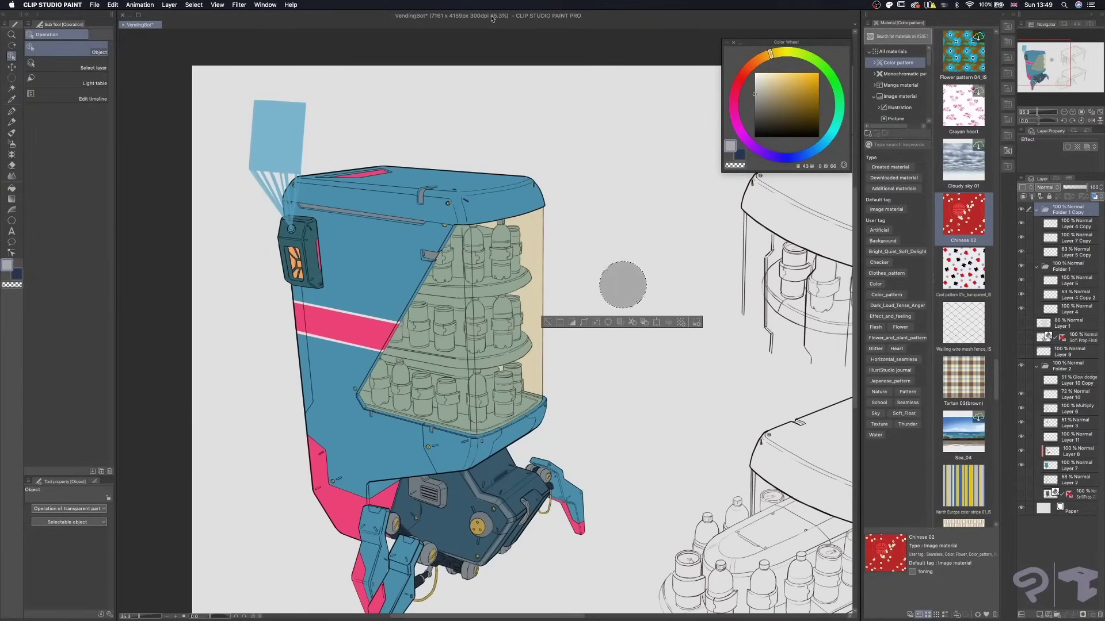
key("ctrl+d")
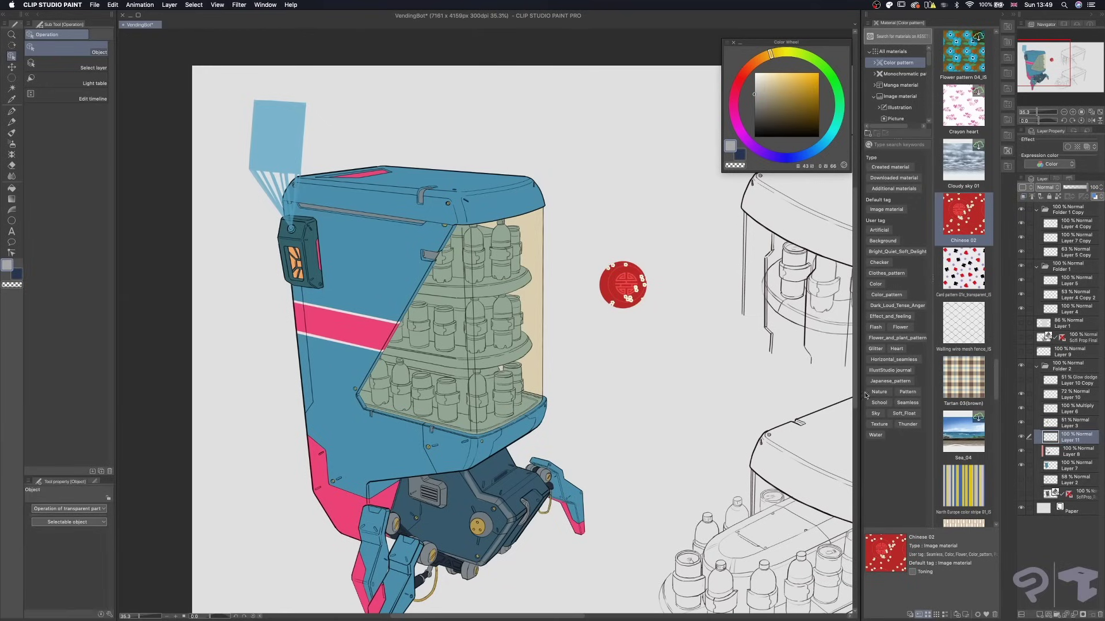
Check the red patterned circle's layer and expand the selection around the circle.
left_click(1021, 437)
left_click(1021, 437)
left_click(636, 286)
scroll(636, 286, "up", 6)
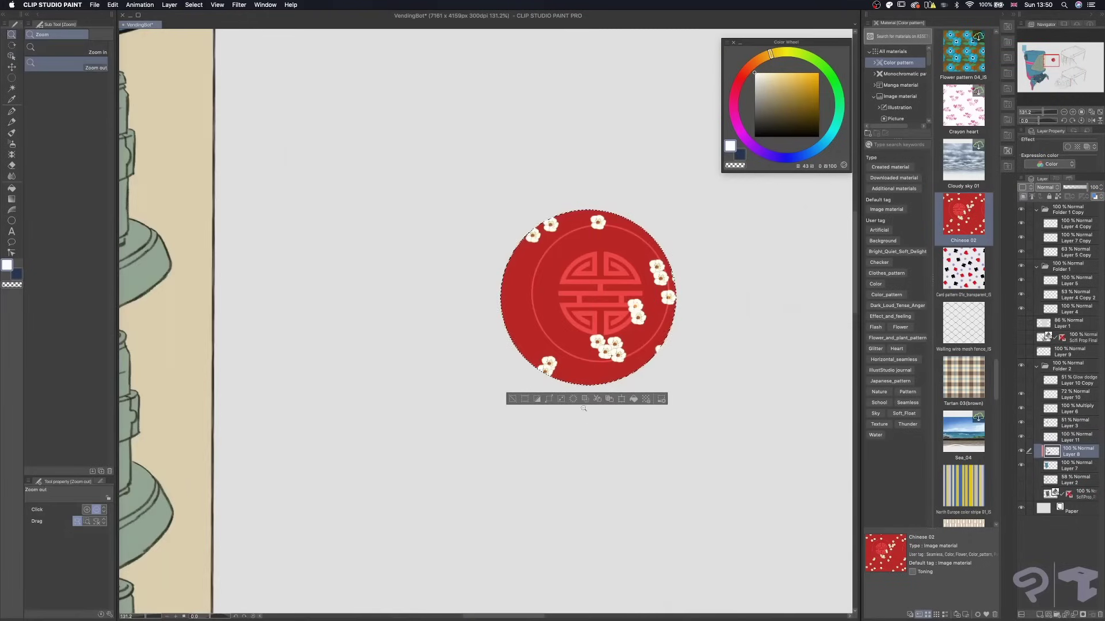
left_click(561, 399)
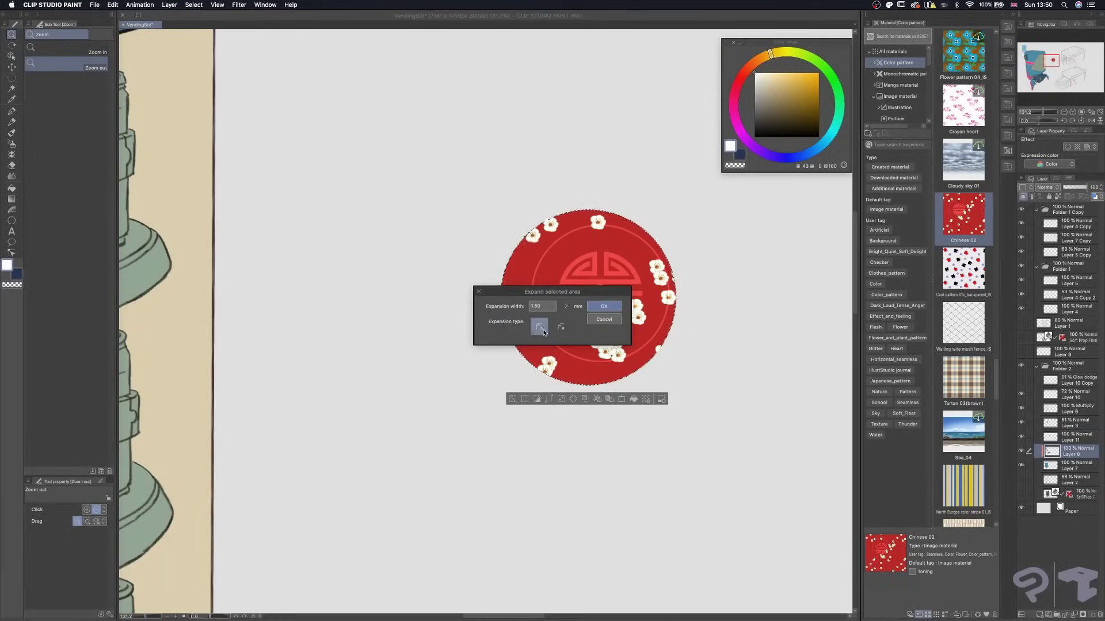
left_click(600, 304)
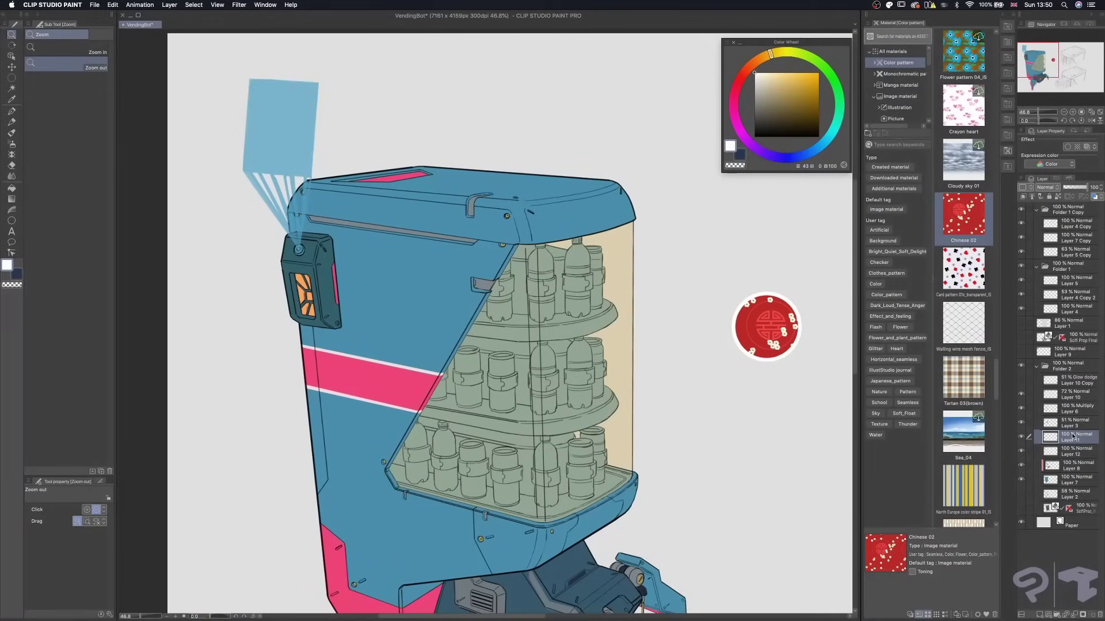
Move the red circle onto the machine's side and shrink it to about 73%.
key("super+t")
left_click_drag(776, 345, 422, 319)
left_click_drag(447, 267, 432, 275)
key("Return")
scroll(415, 297, "down", 5)
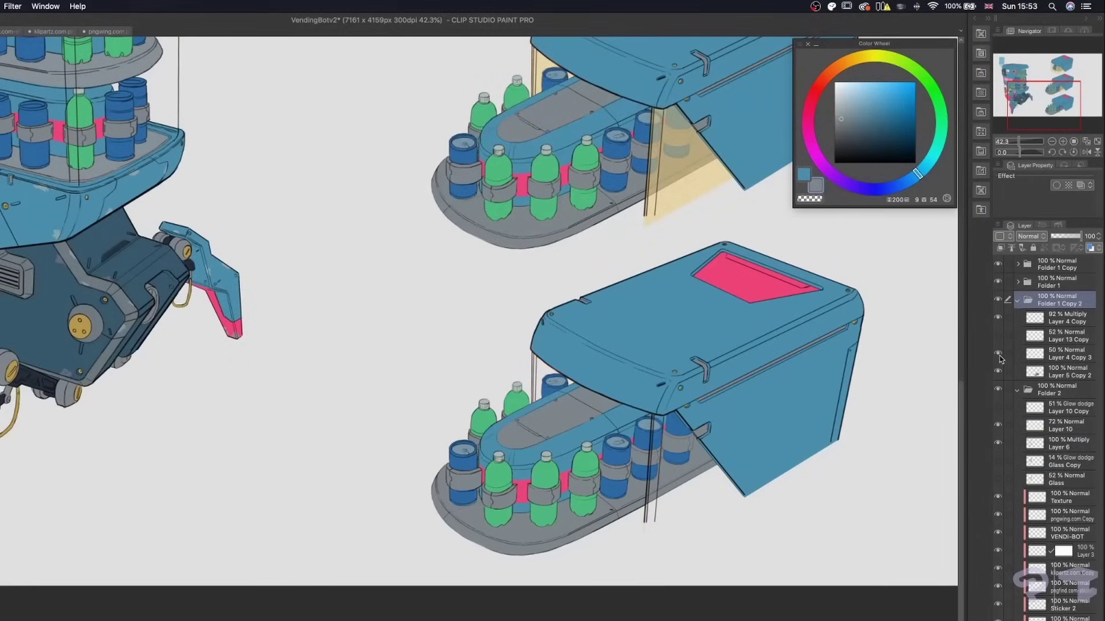
Hide the lower tray's colour fill and switch to the tray's shading layer.
left_click(997, 371)
left_click(1059, 318)
scroll(531, 501, "up", 2)
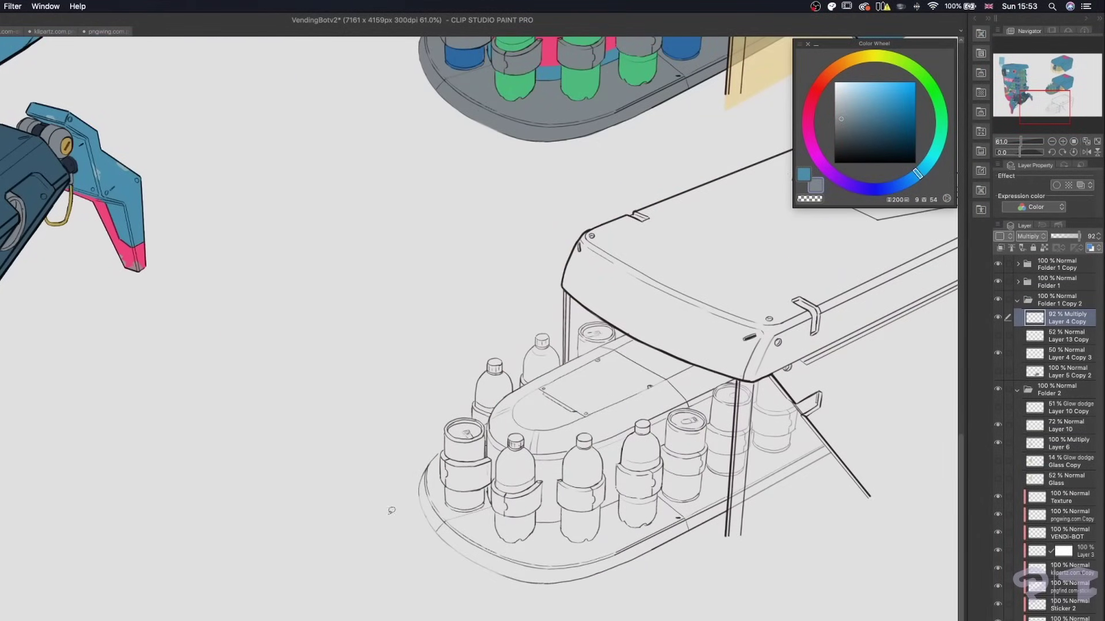
Select a can on the tray, paste it to a new layer, and tilt it up-left.
mouse_move(449, 448)
left_mouse_down()
mouse_move(448, 458)
mouse_move(488, 449)
left_mouse_up()
key("ctrl+c")
key("ctrl+v")
key("ctrl+t")
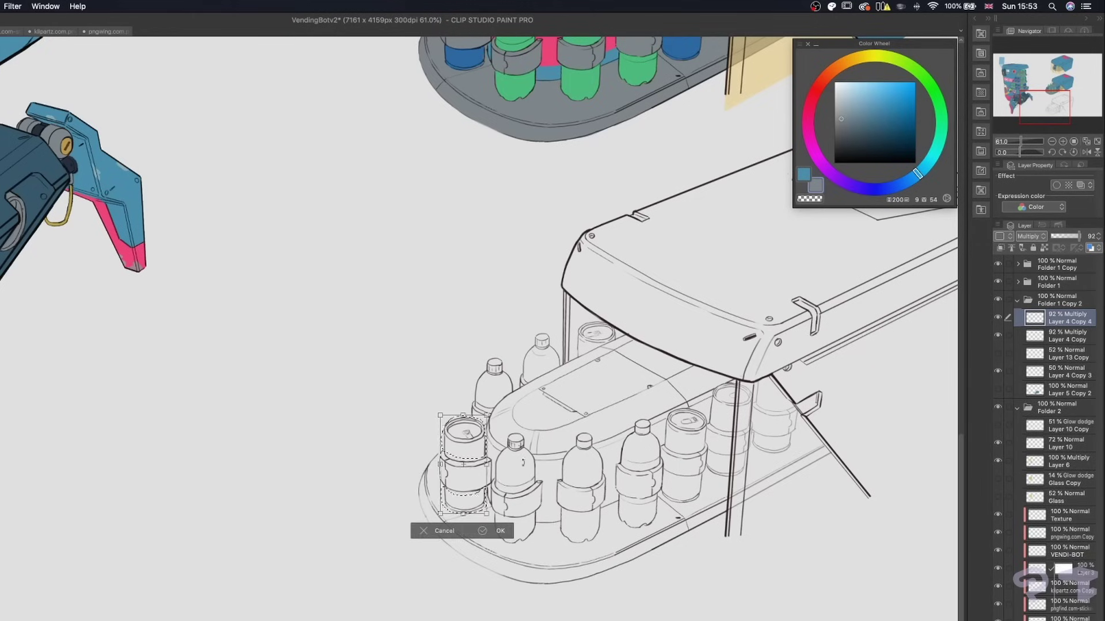
left_click_drag(478, 489, 429, 418)
key("Return")
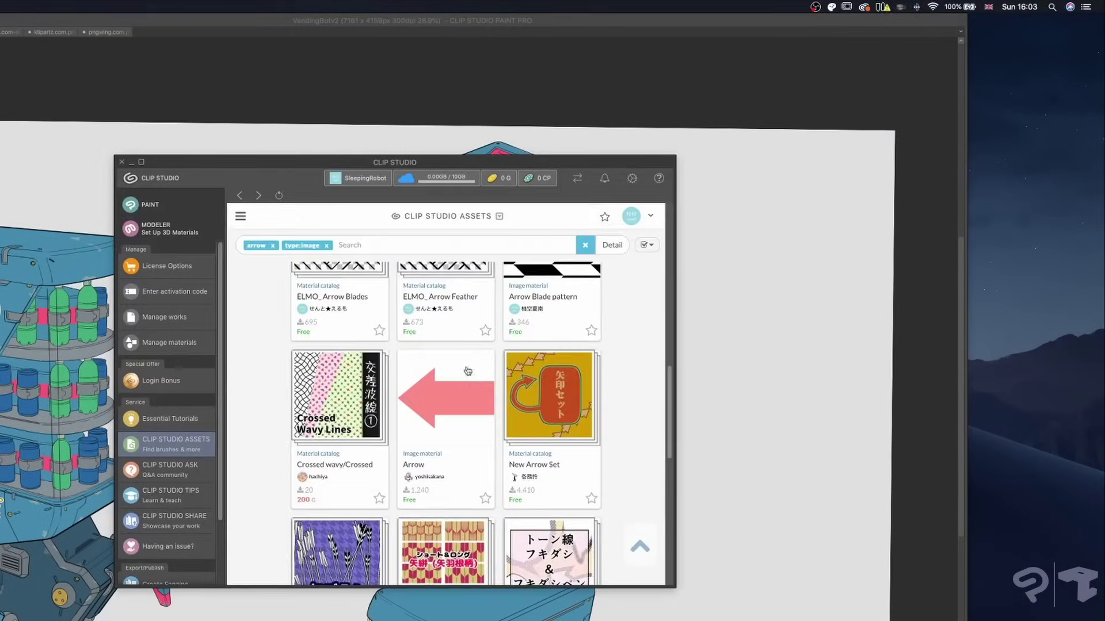
Download the free Arrow material and show it among the downloaded materials.
left_click(467, 373)
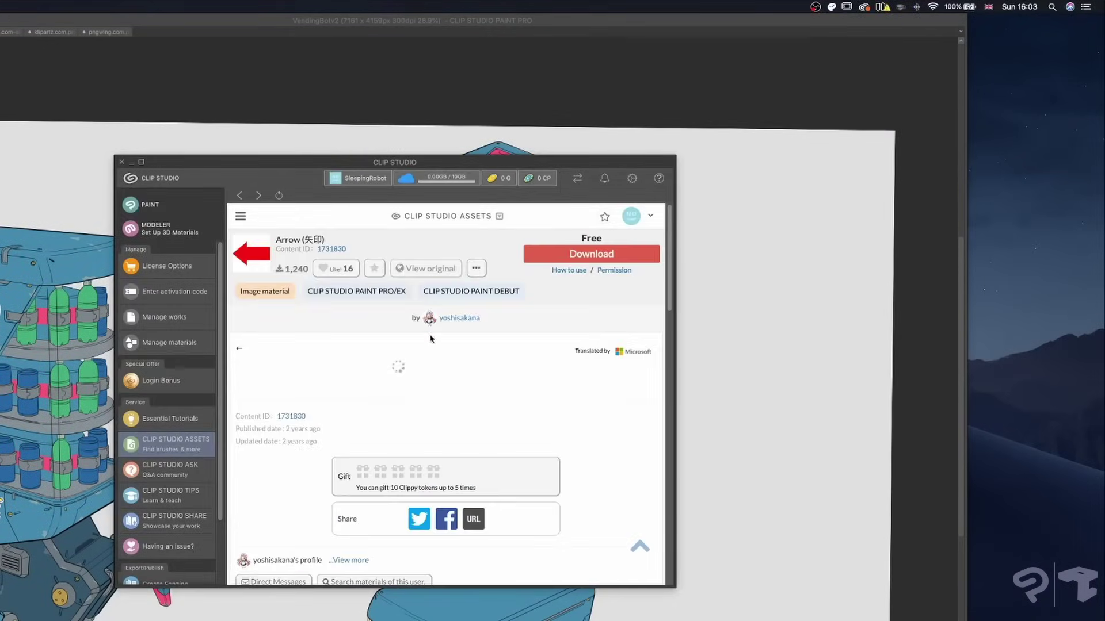
left_click(588, 251)
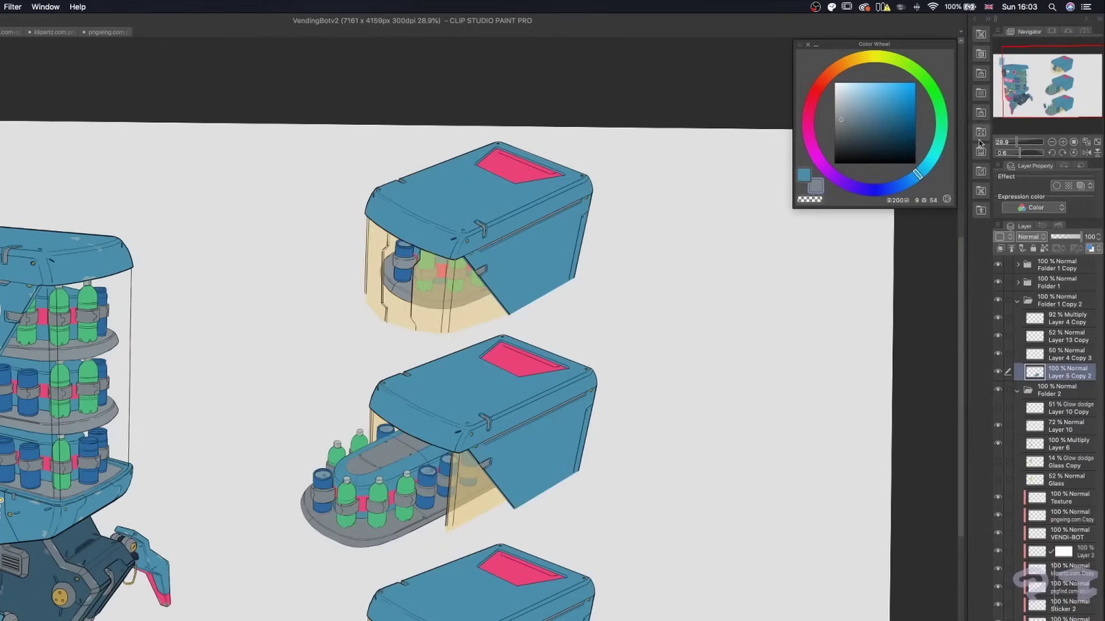
left_click(979, 143)
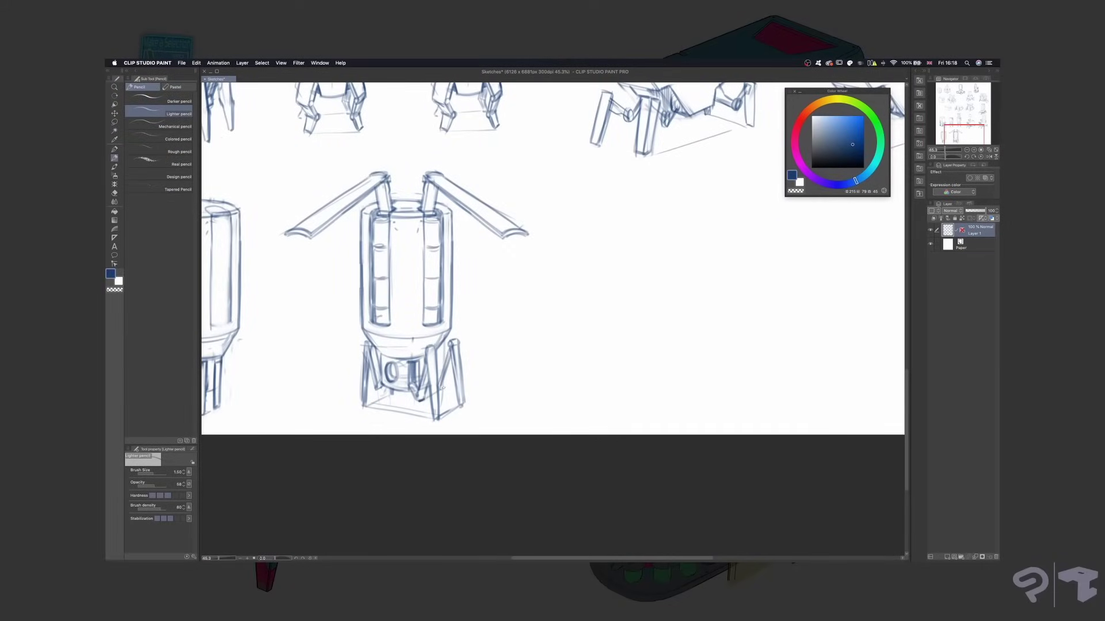
Orbit the robot model to view another side.
scroll(452, 361, "left", 2)
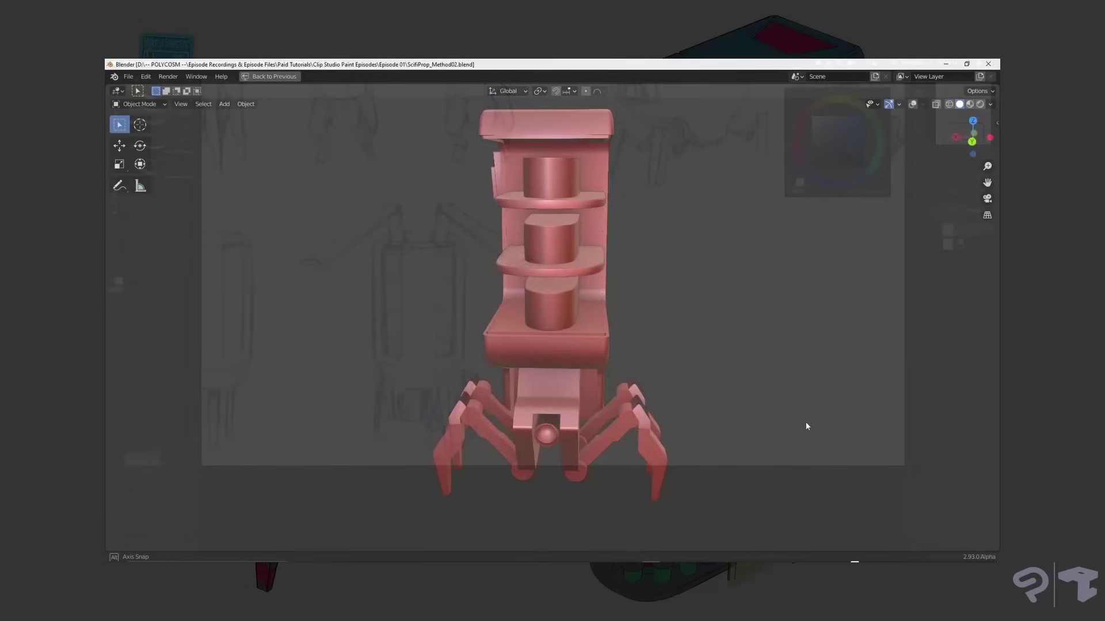
middle_click_drag(805, 422, 878, 424)
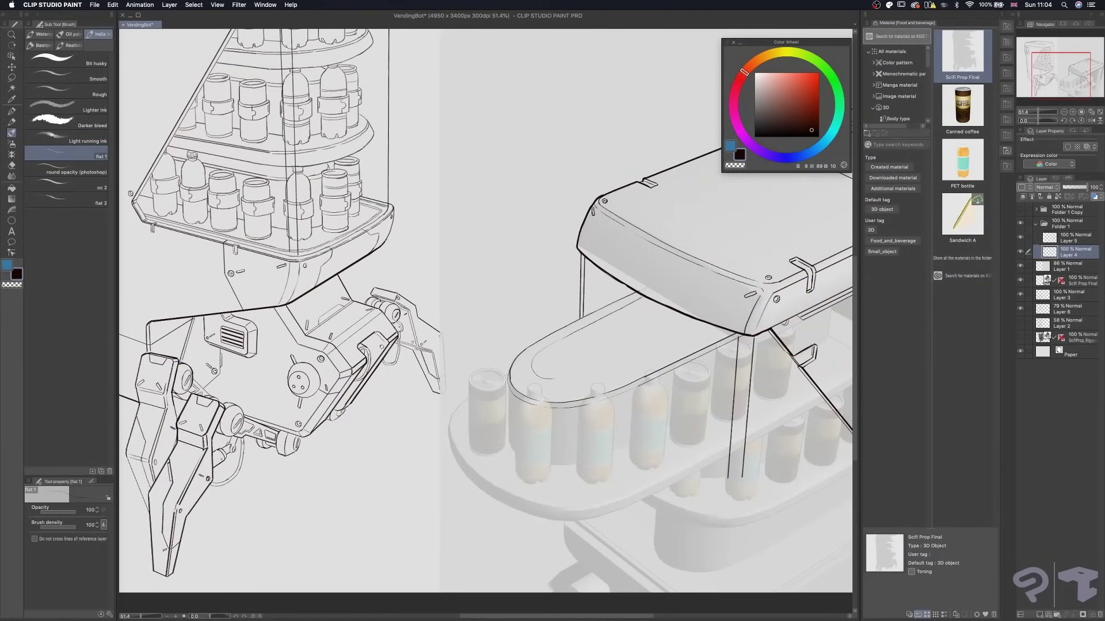
scroll(486, 311, "left", 2)
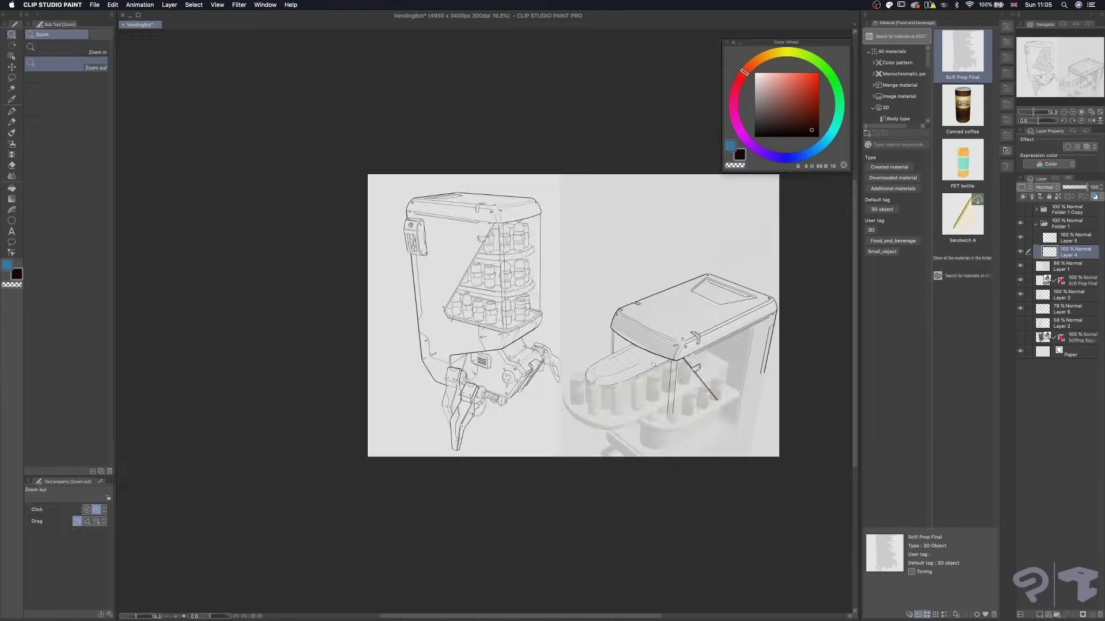
Switch to the eraser and browse the Pattern materials.
key("e")
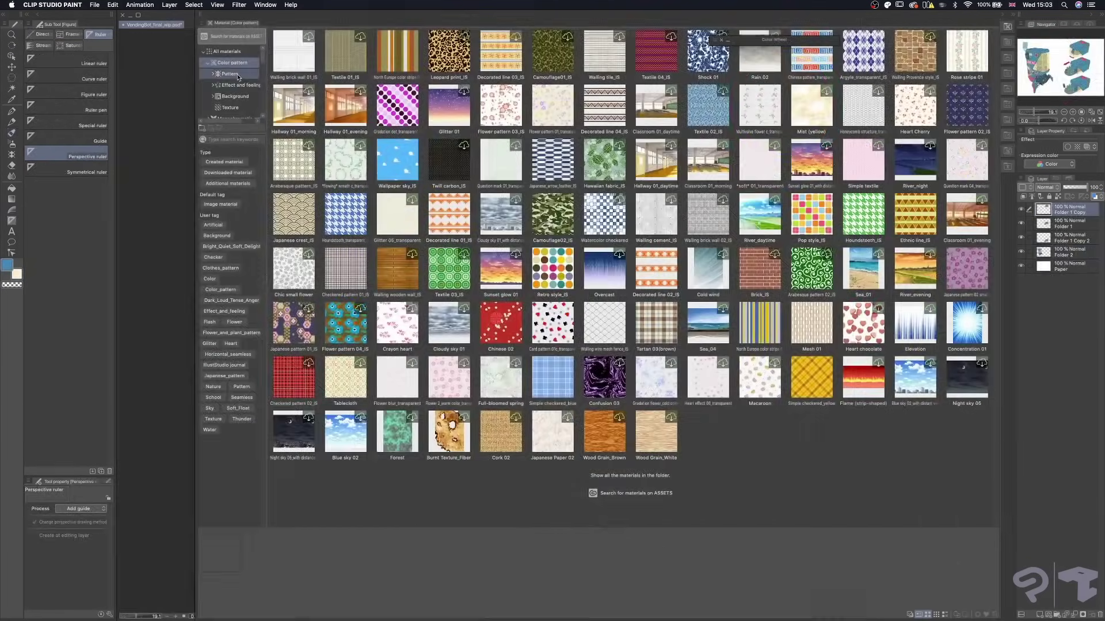
left_click(238, 76)
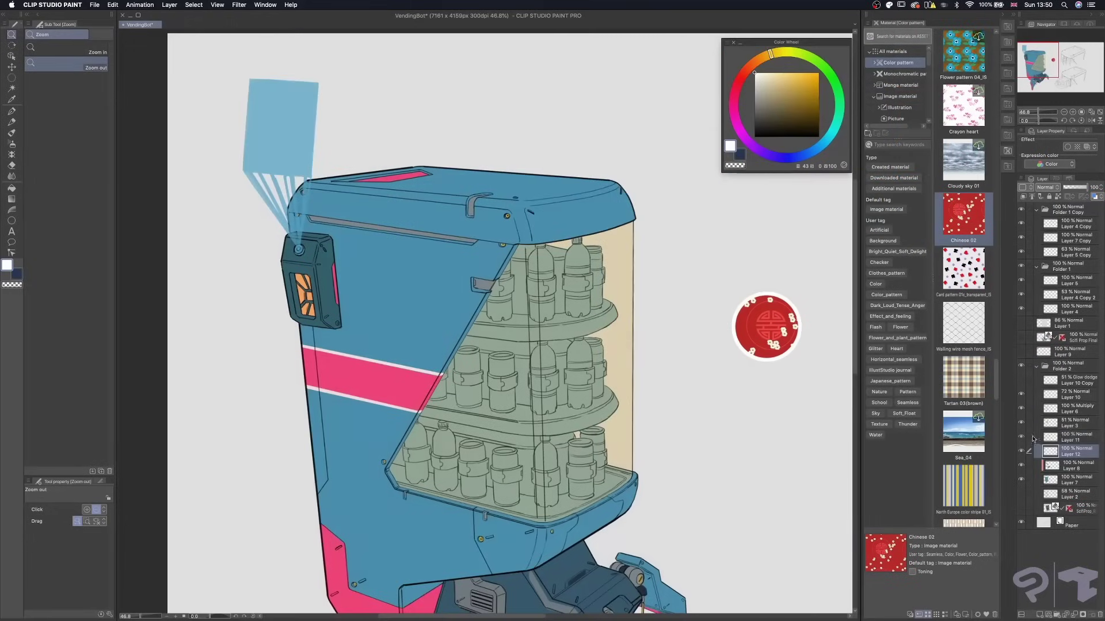
scroll(936, 404, "down", 1)
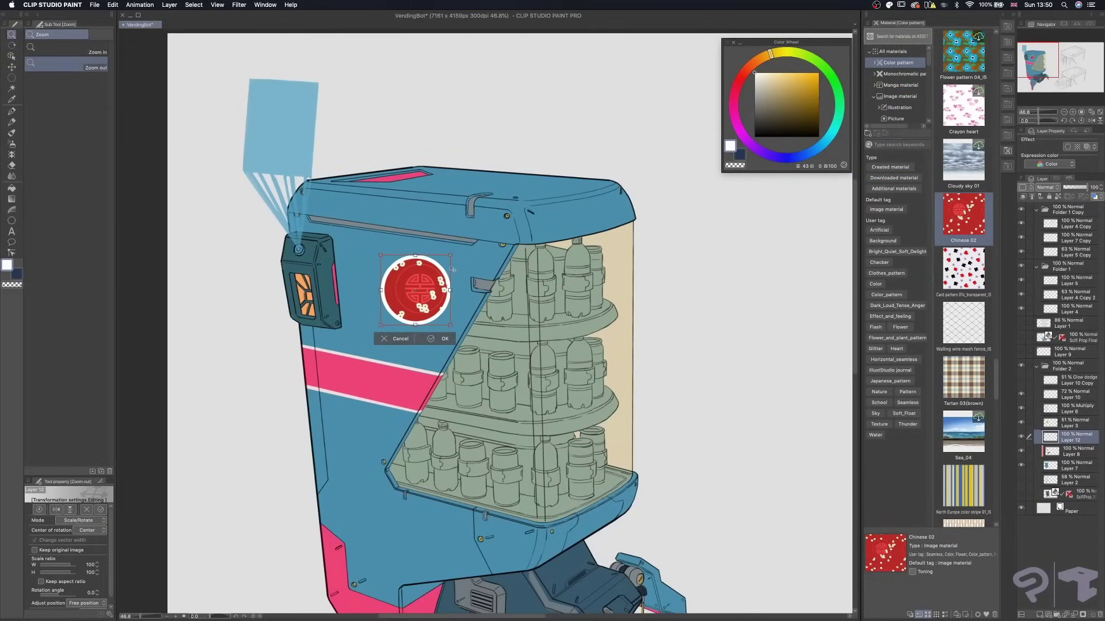